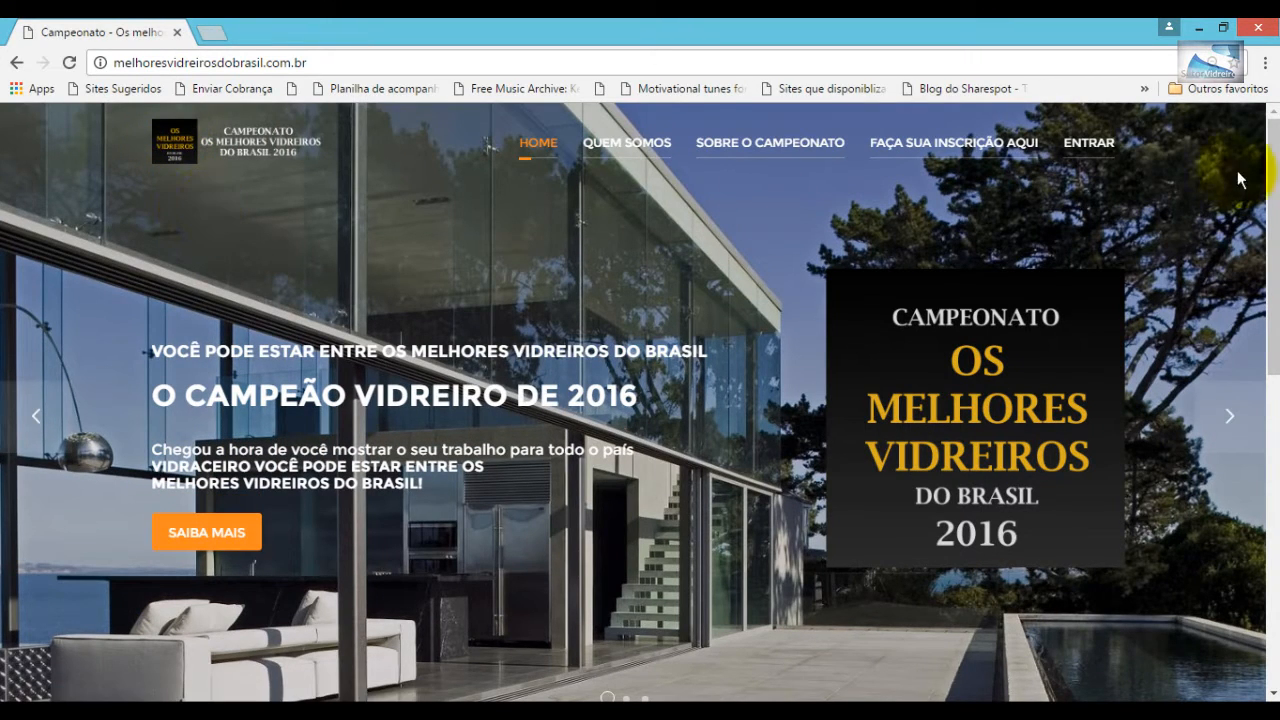
- Browse the home page and bring up the SOBRE O CAMPEONATO dropdown menu
scroll(1238, 179, "down", 6)
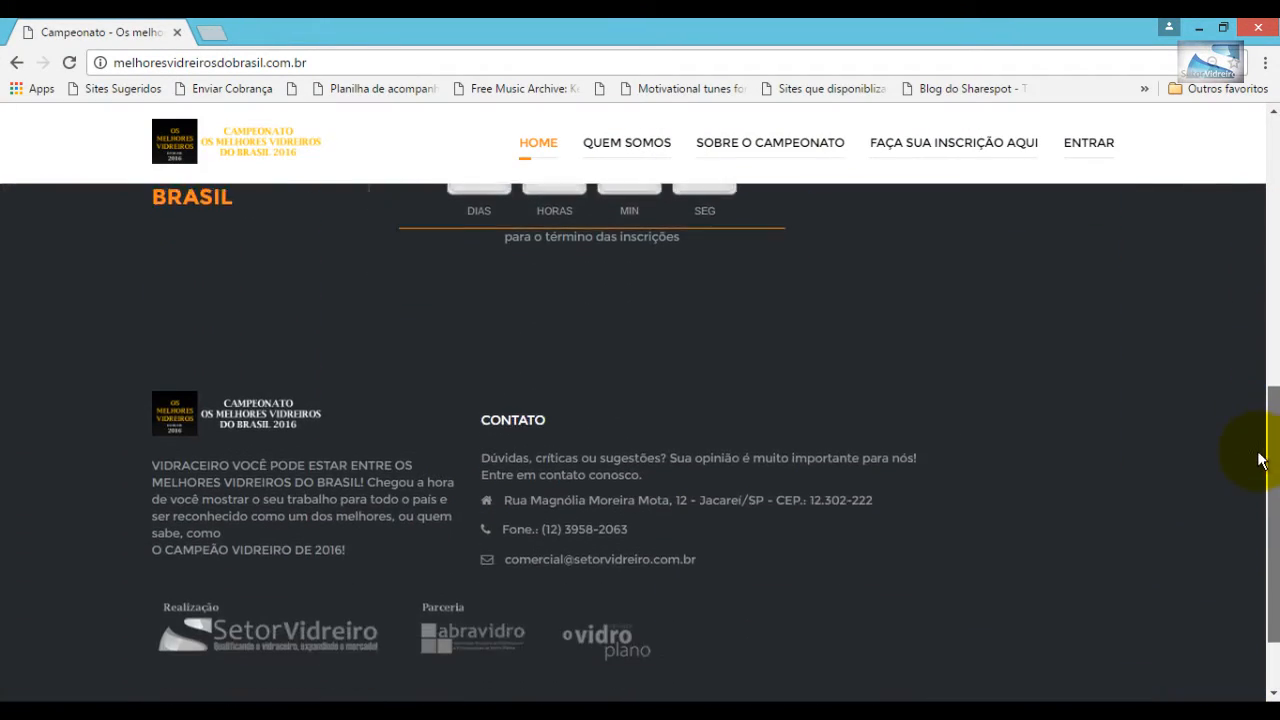
scroll(1258, 460, "down", 1)
scroll(1257, 514, "up", 3)
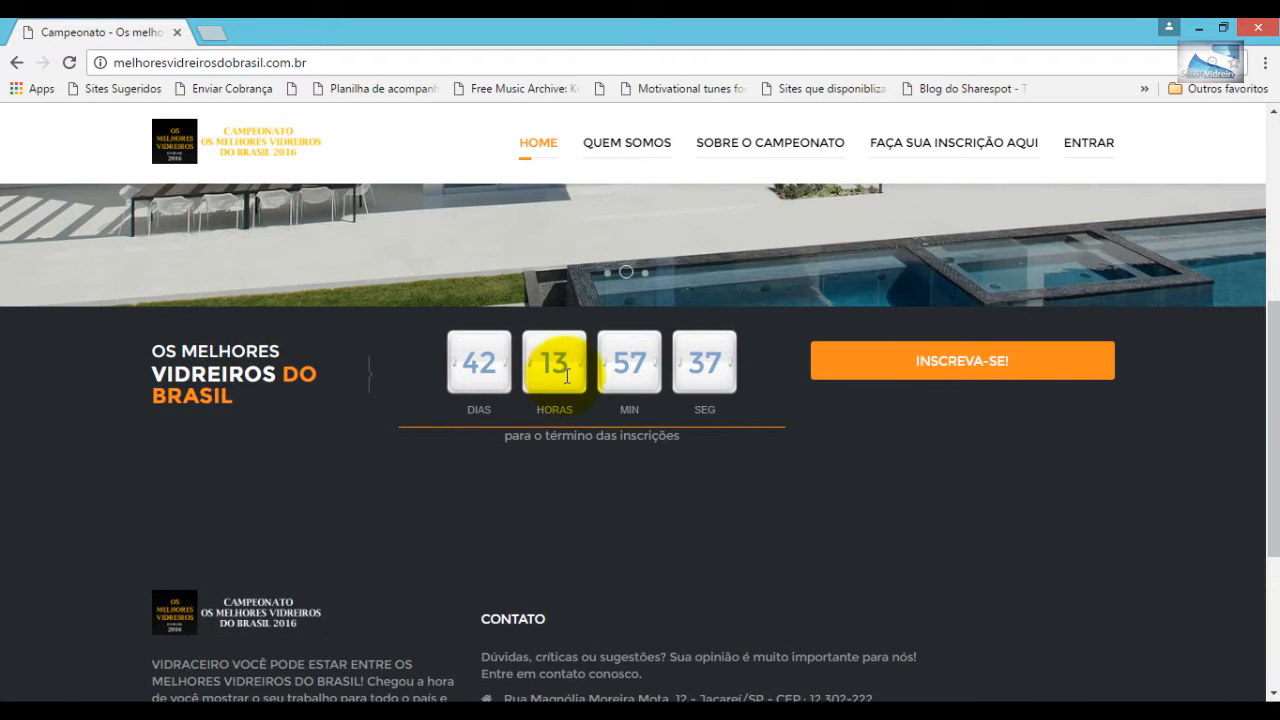
scroll(1271, 423, "up", 5)
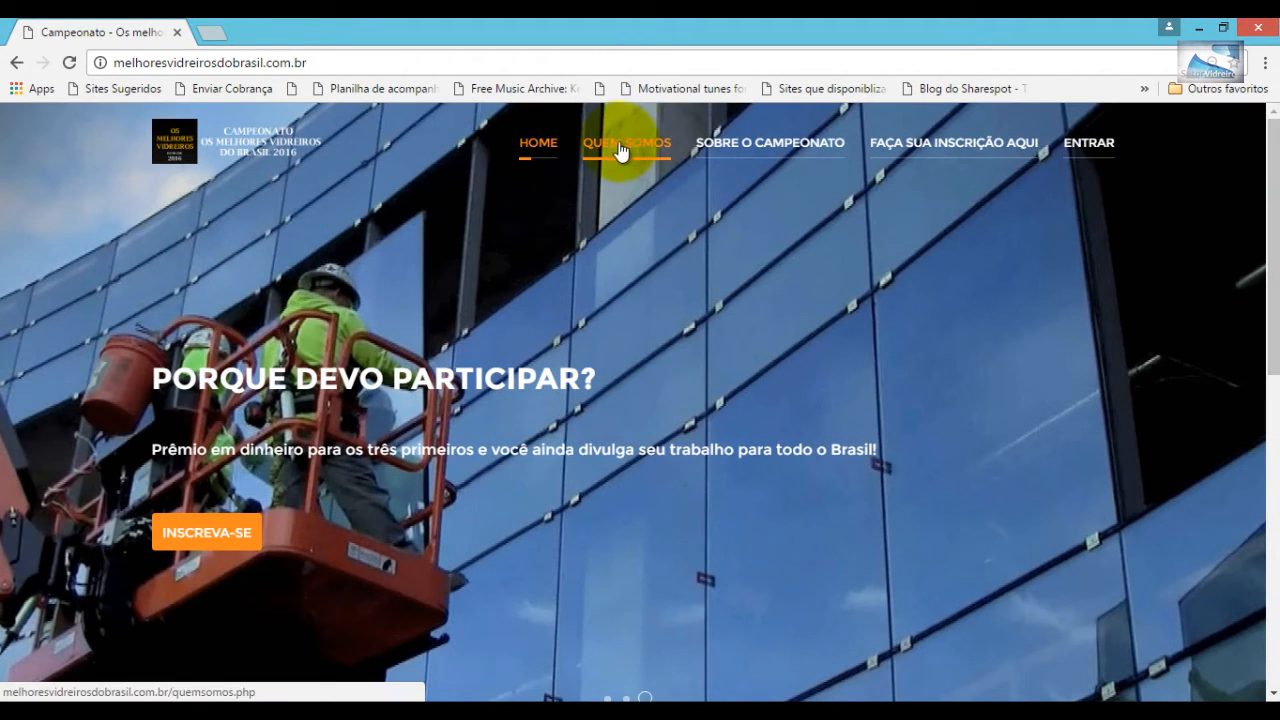
mouse_move(738, 152)
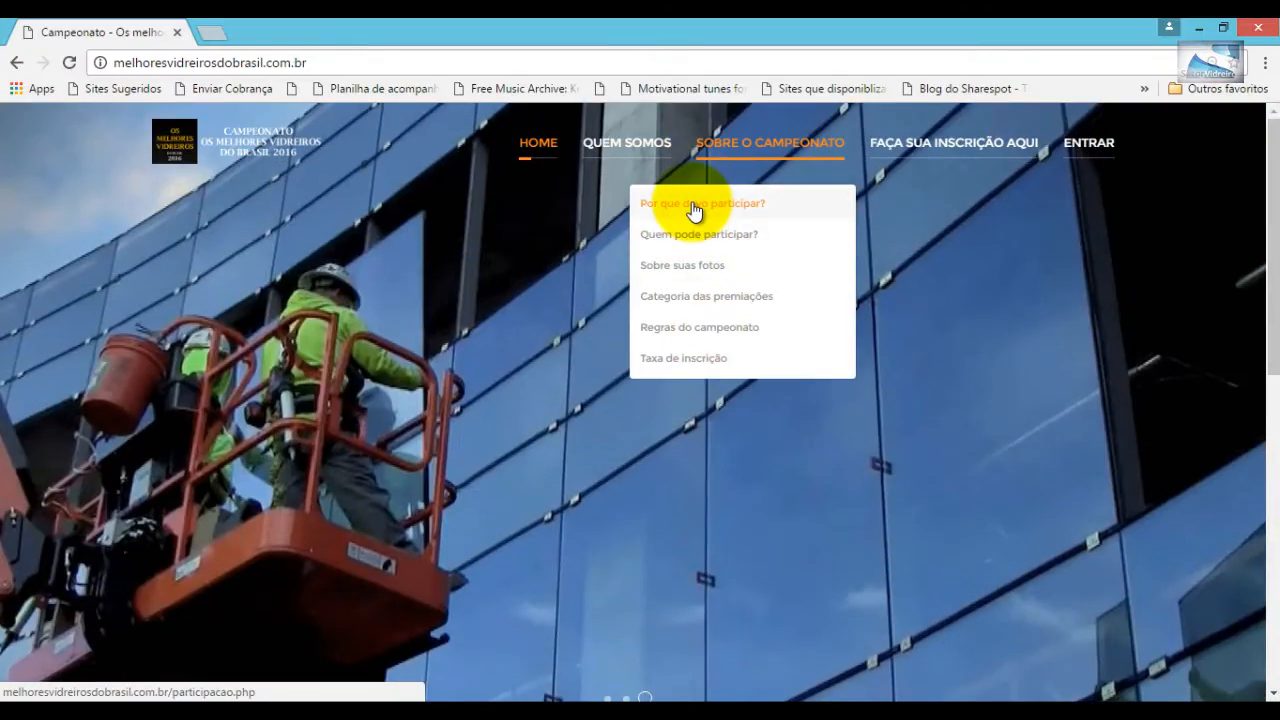
- Visit 'Por que devo participar?', then open 'Sobre suas fotos' to read the 8 photo tips
left_click(694, 204)
left_click_drag(1275, 295, 1273, 360)
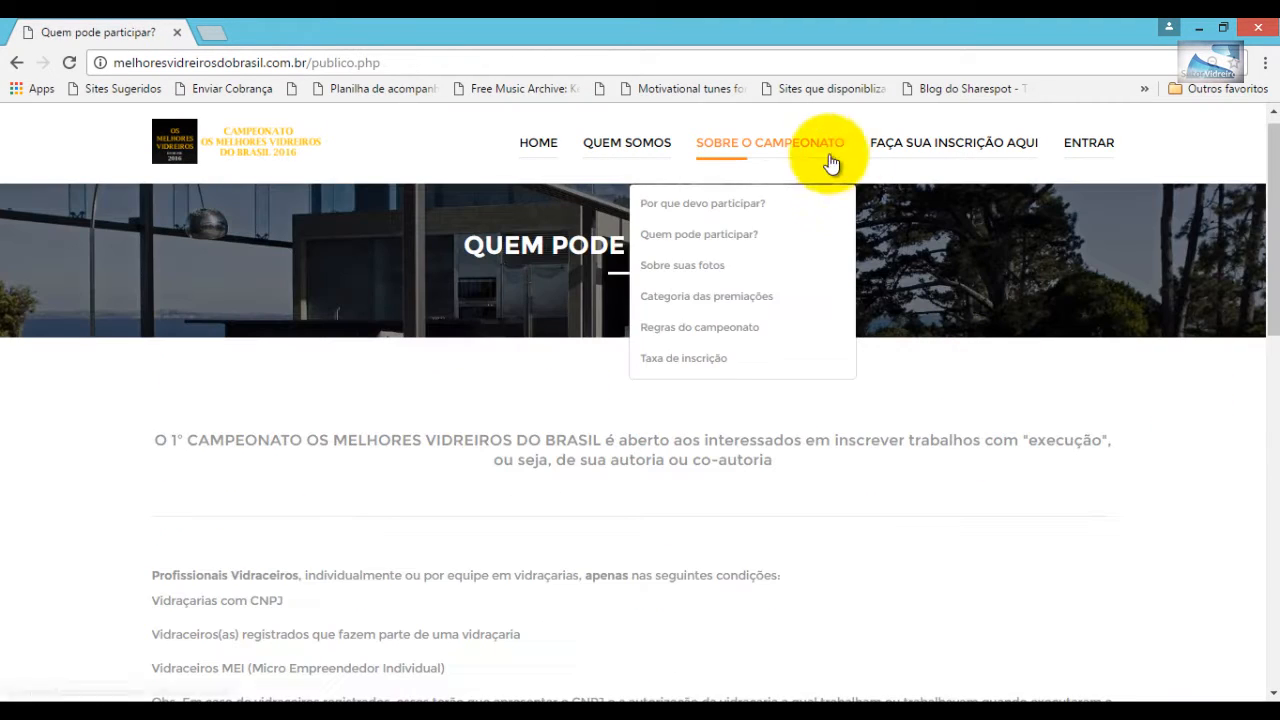
left_click(706, 265)
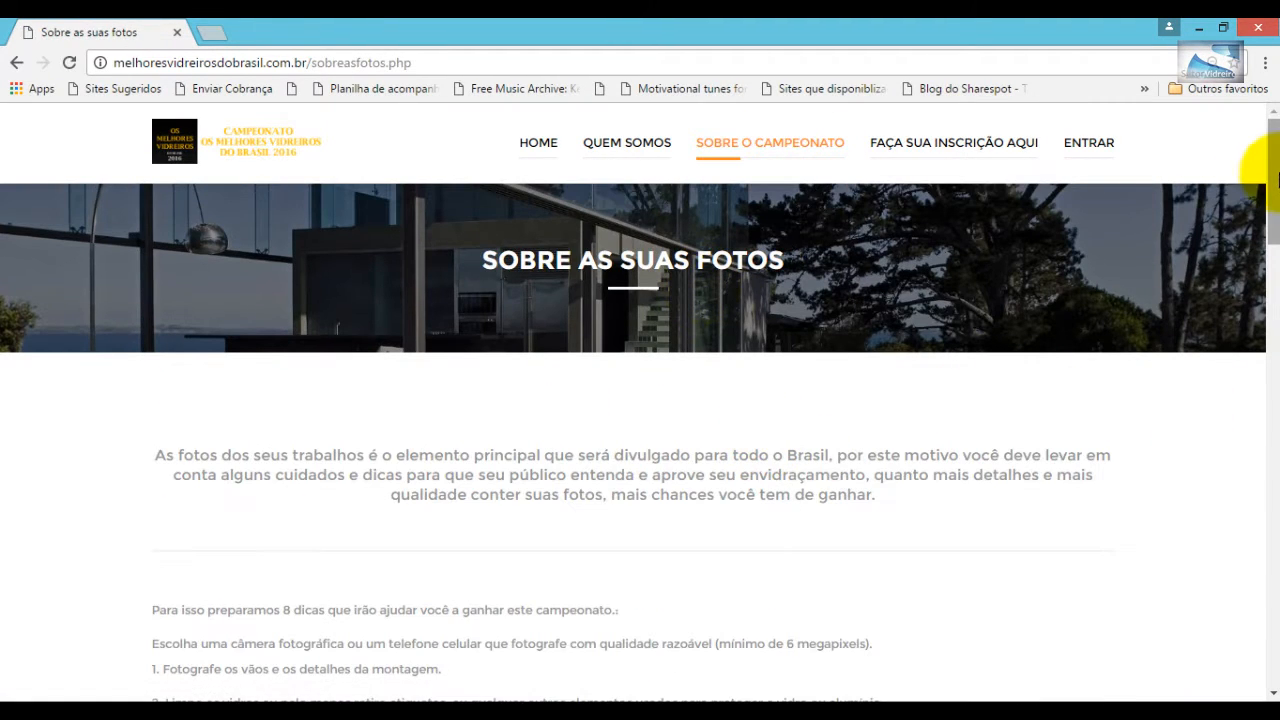
left_click_drag(1273, 186, 1214, 215)
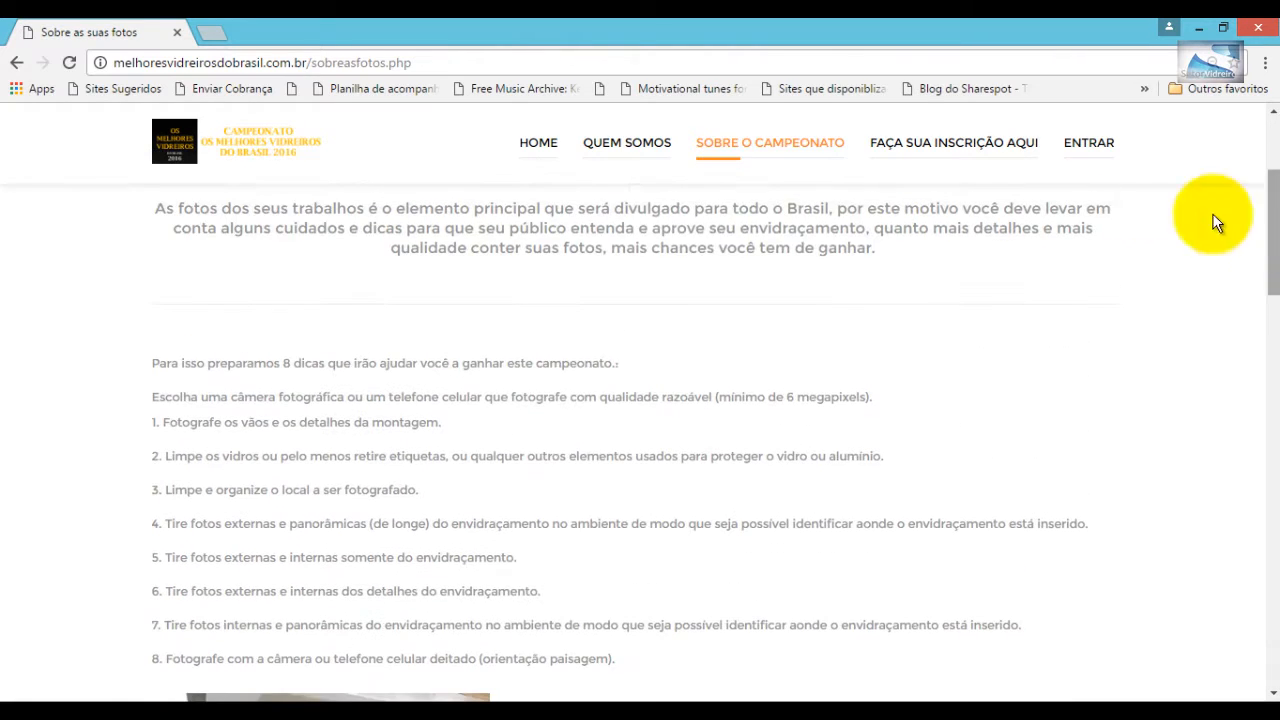
- Open 'Categoria das premiações' and view the categories from BANHEIROS through FACHADAS
mouse_move(774, 176)
left_click(728, 300)
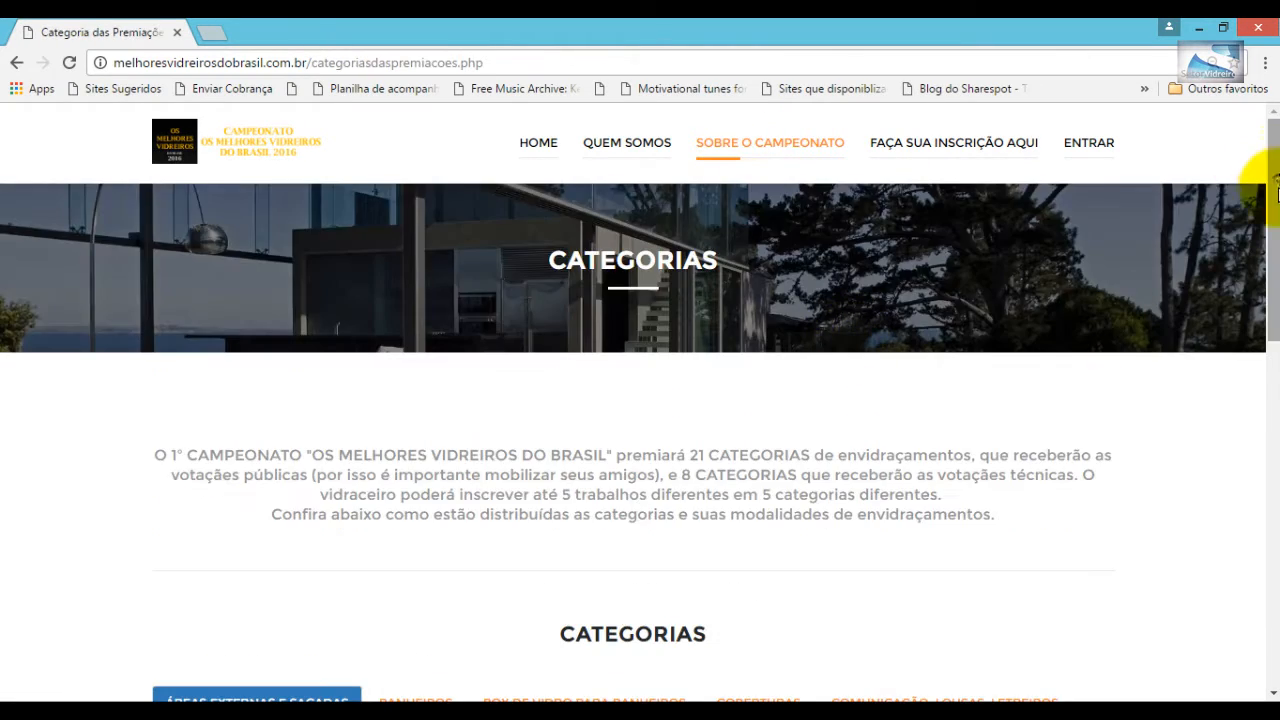
scroll(1251, 351, "down", 5)
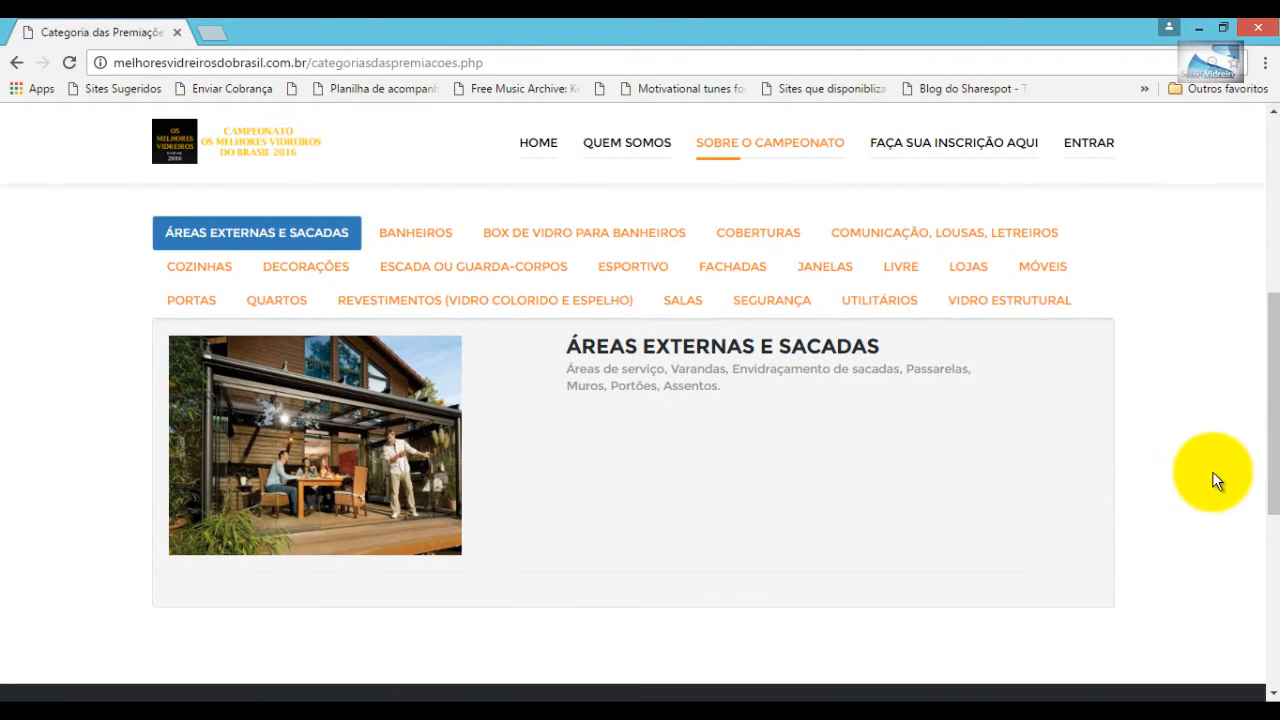
left_click(413, 231)
left_click(538, 233)
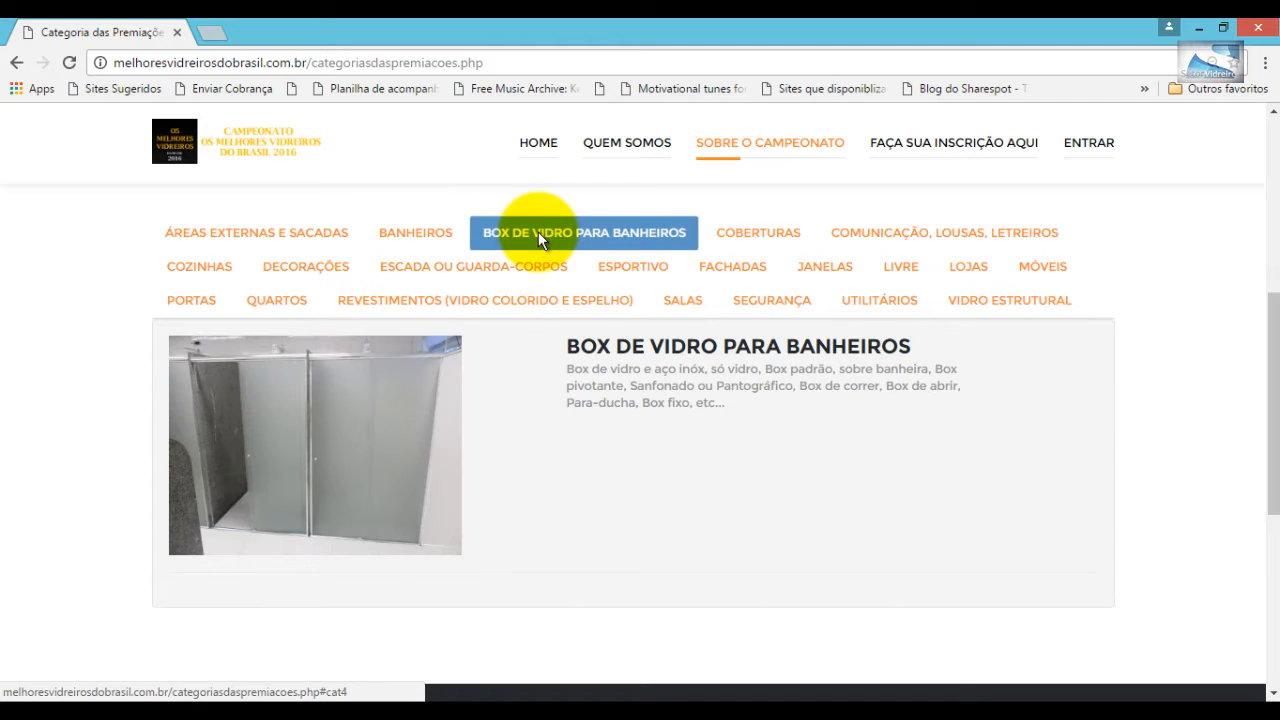
left_click(755, 236)
left_click(875, 240)
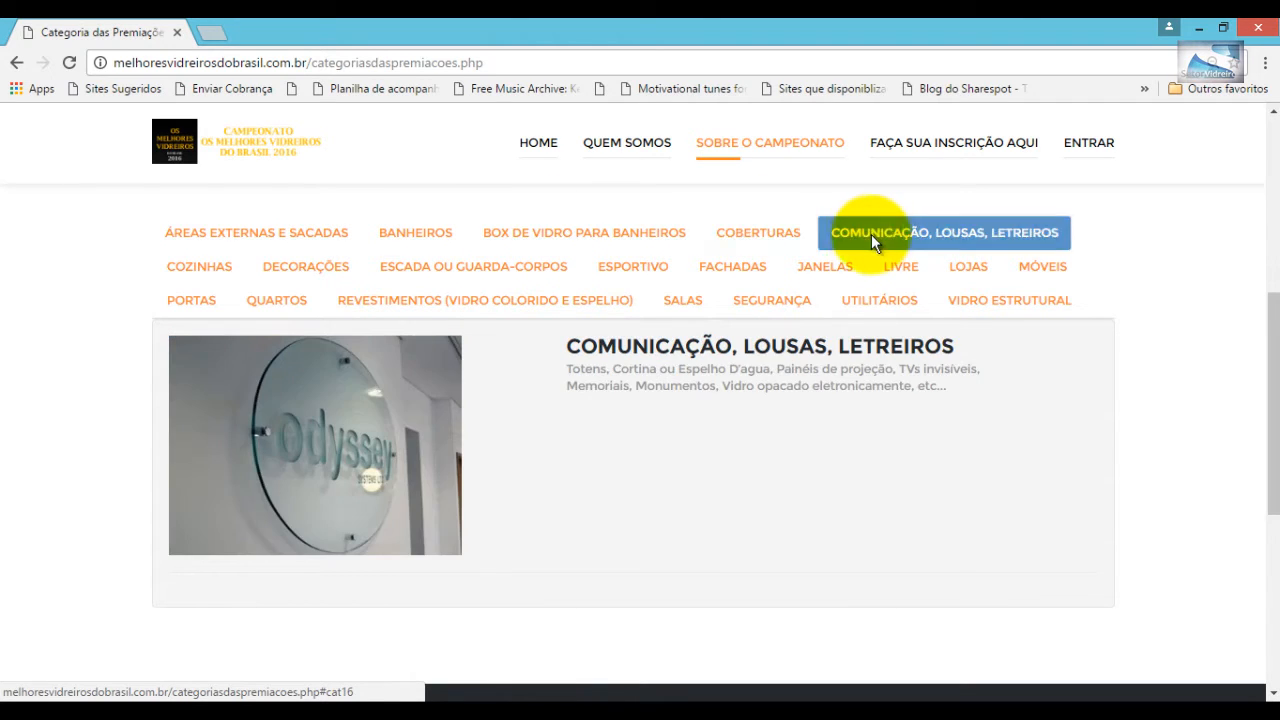
left_click(208, 267)
left_click(310, 270)
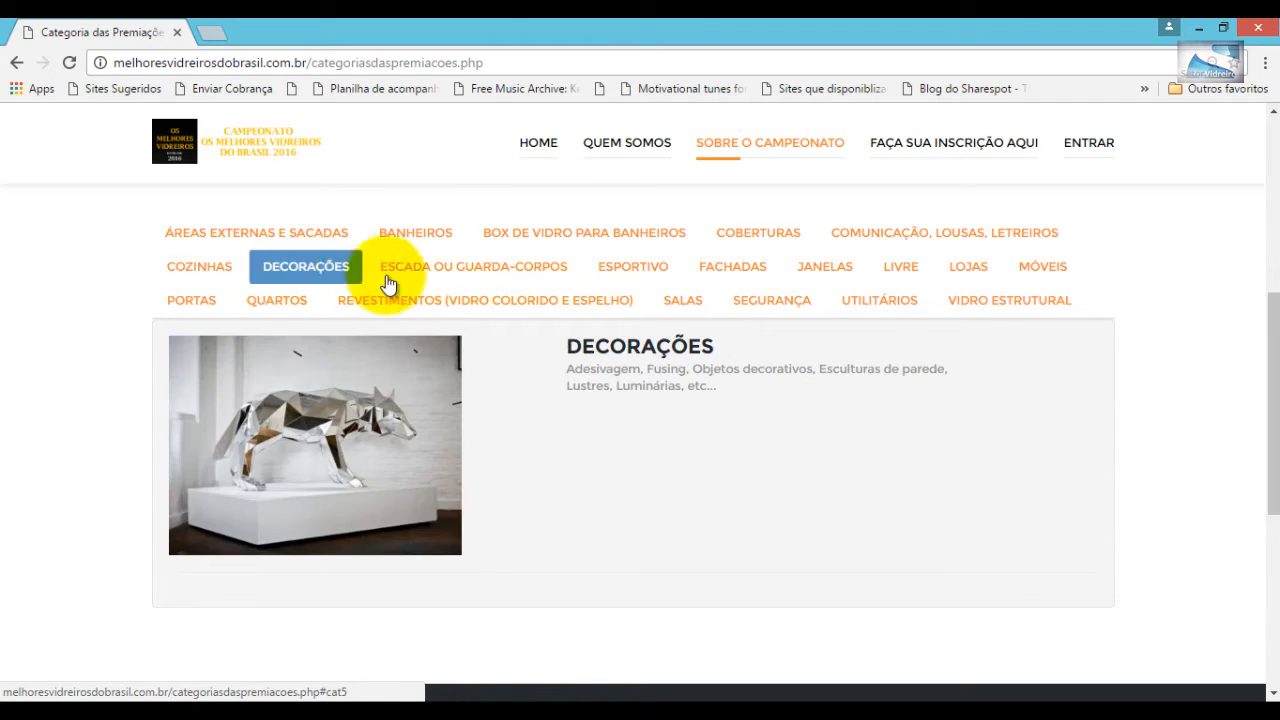
left_click(460, 270)
left_click(638, 270)
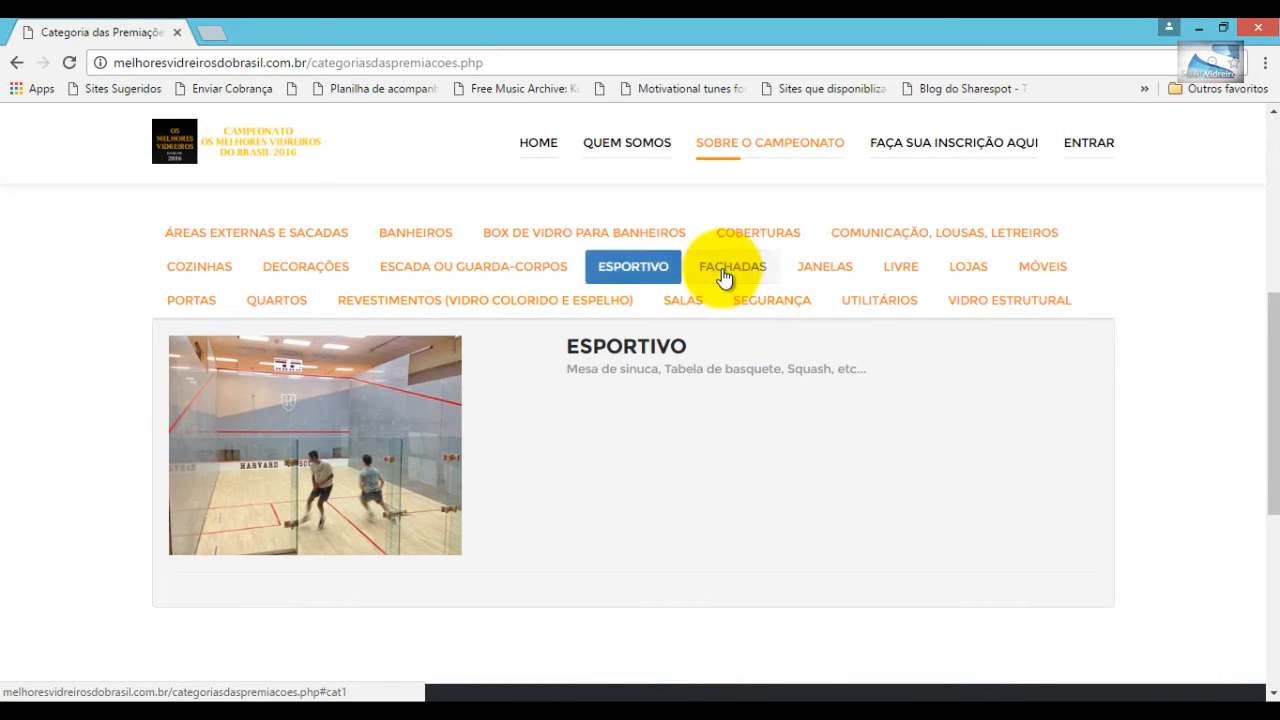
left_click(732, 270)
- View the remaining categories from JANELAS through VIDRO ESTRUTURAL
left_click(825, 270)
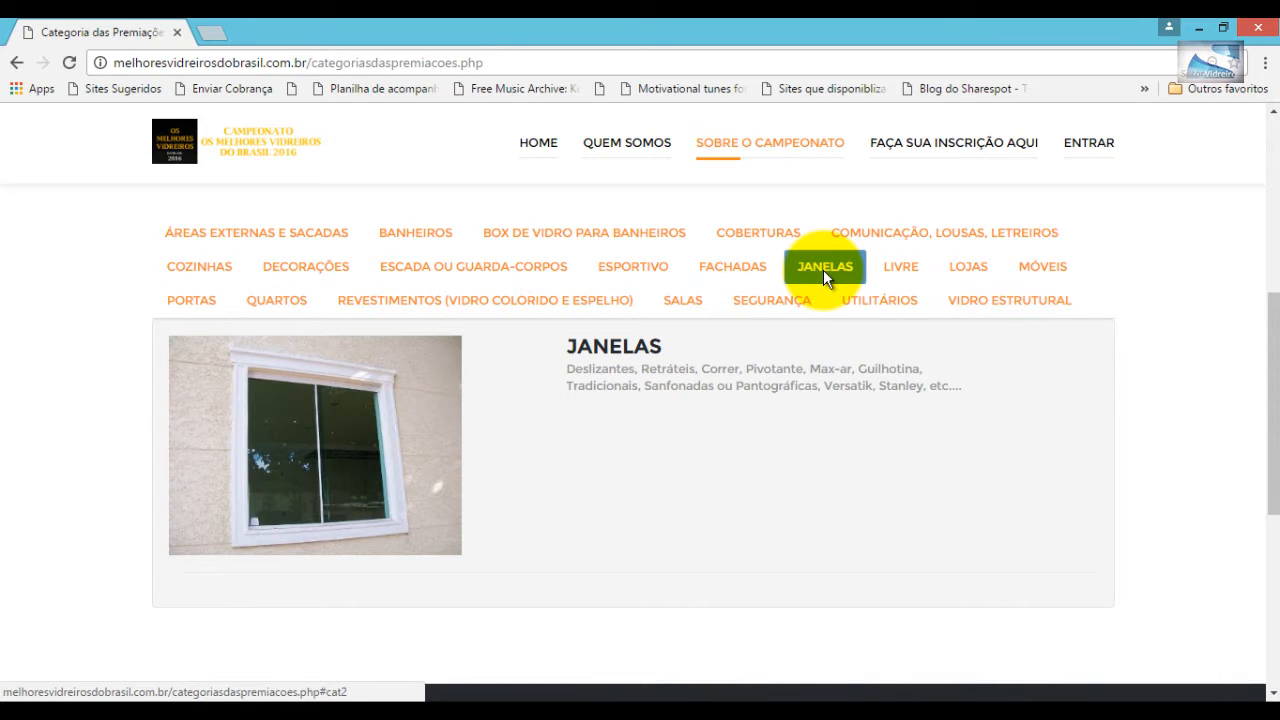
left_click(904, 272)
left_click(970, 269)
left_click(1040, 268)
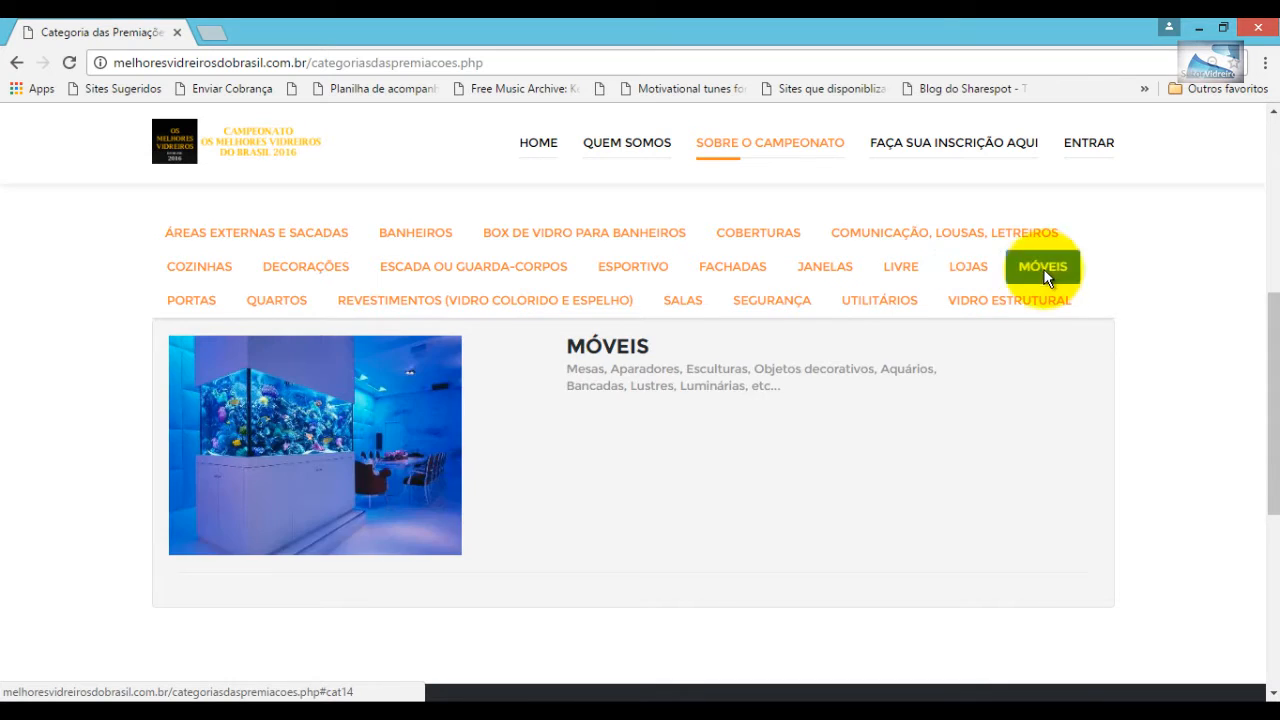
left_click(185, 299)
left_click(282, 306)
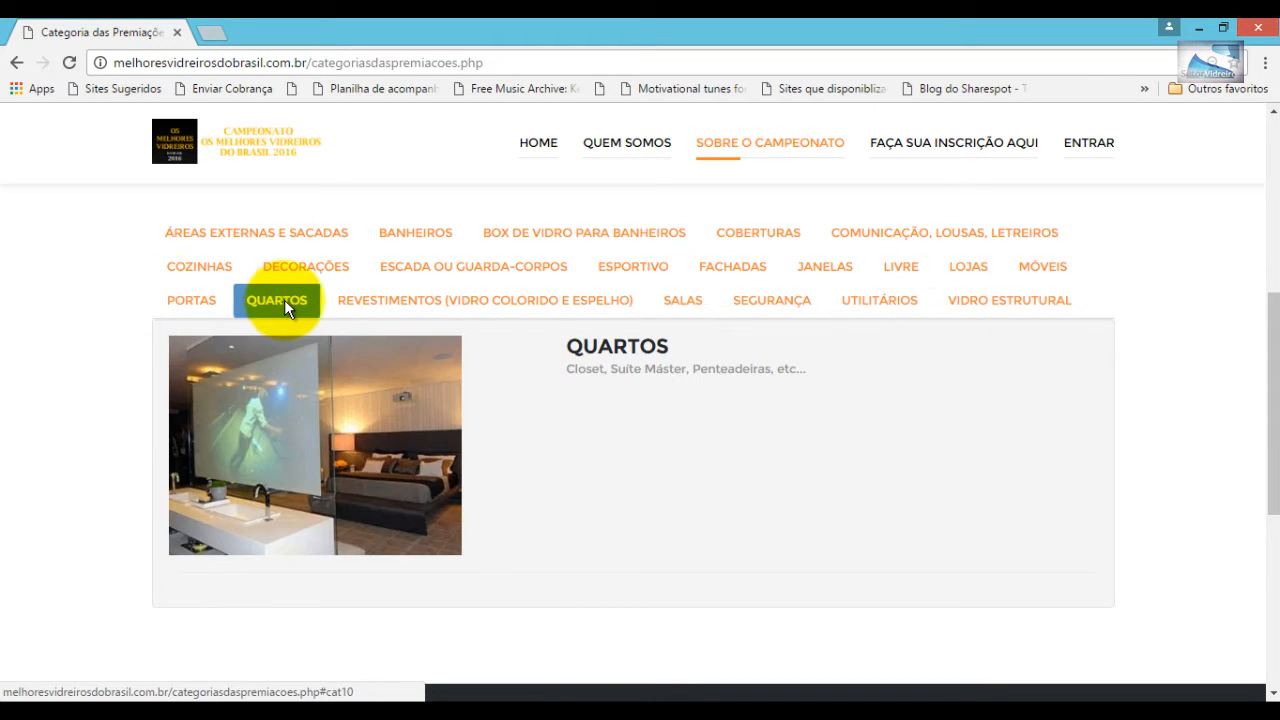
left_click(408, 305)
left_click(684, 306)
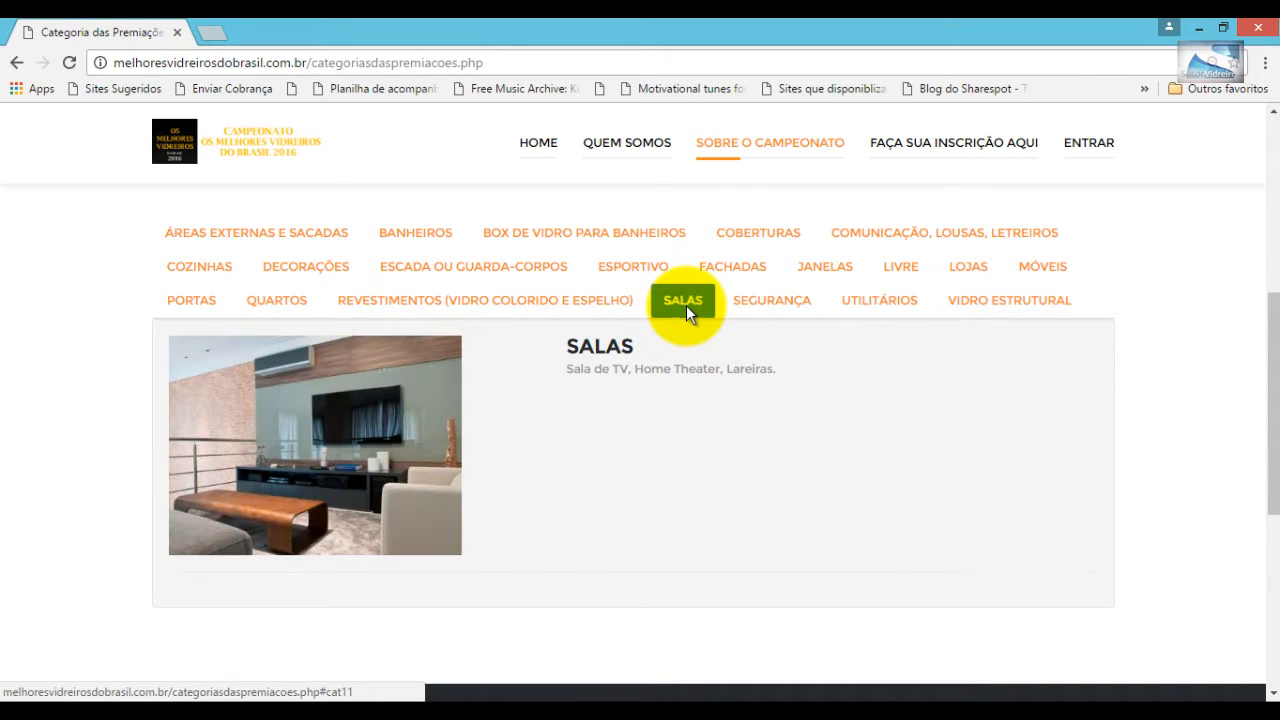
left_click(763, 300)
left_click(888, 300)
left_click(997, 302)
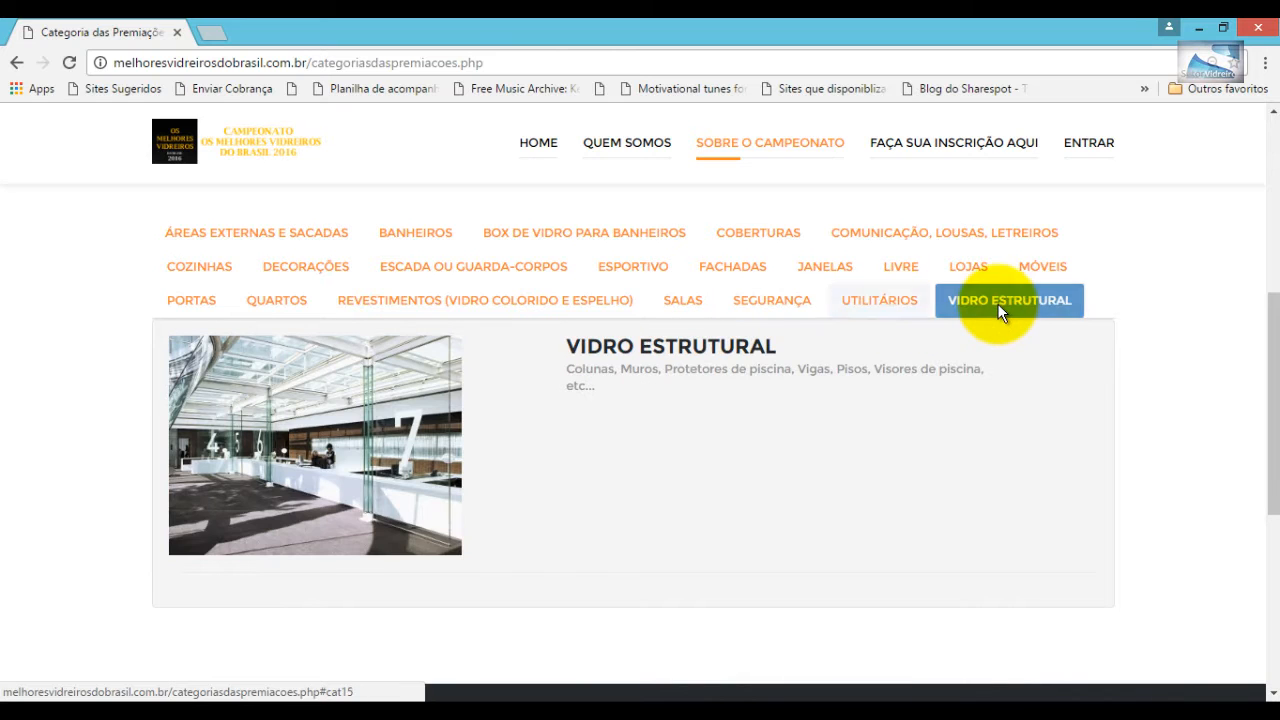
scroll(1100, 450, "up", 5)
- Open 'Regras do campeonato' and read through the rules, highlighting each section heading
mouse_move(770, 142)
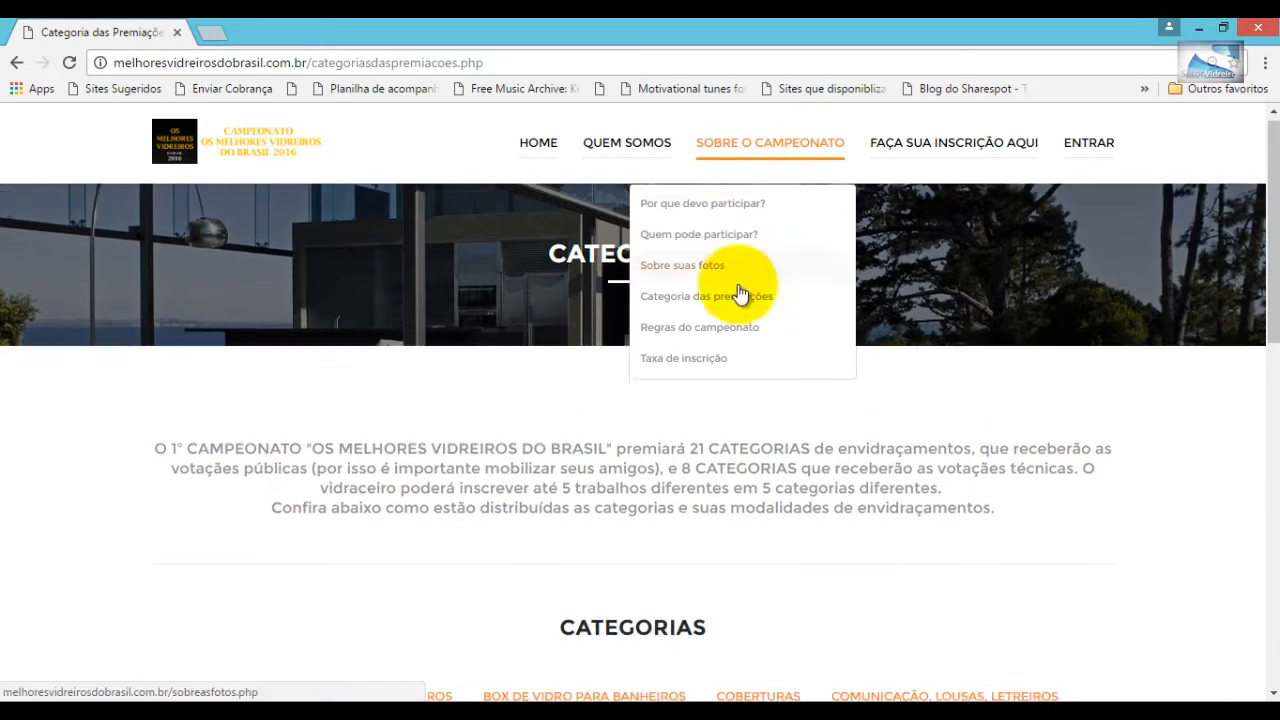
left_click(737, 328)
left_click_drag(1272, 250, 1274, 397)
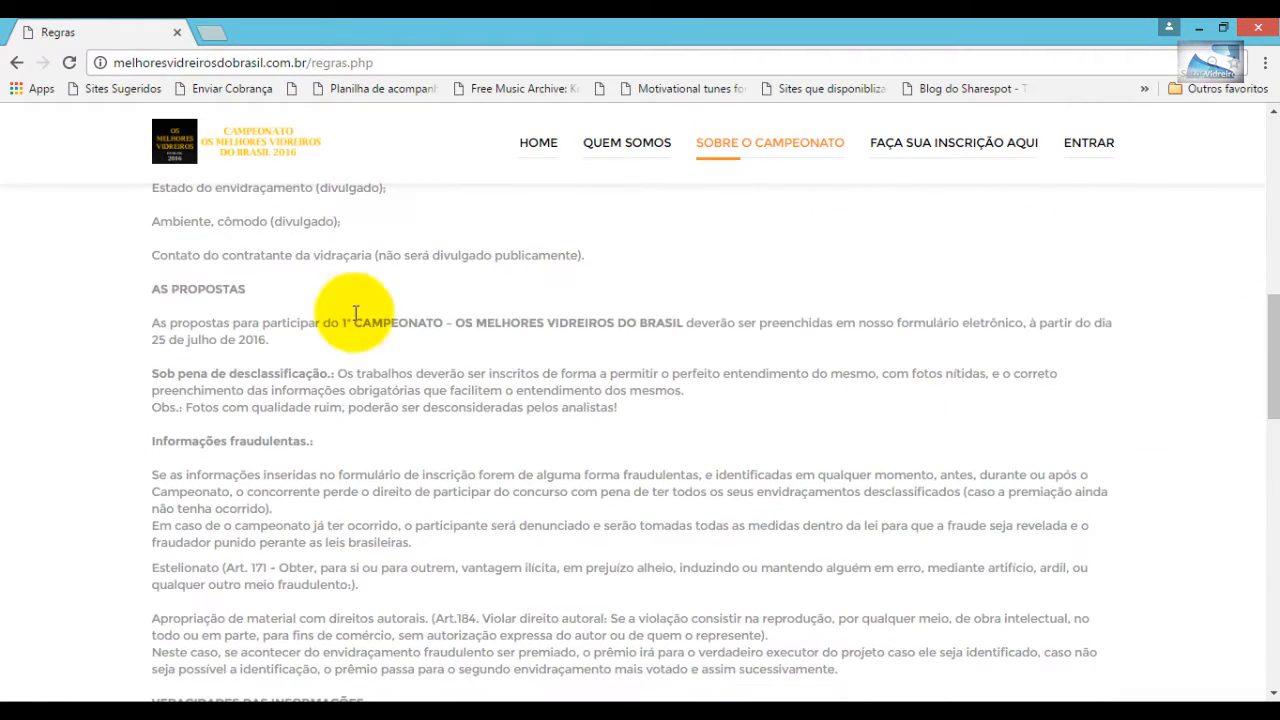
left_click_drag(154, 289, 300, 288)
left_click_drag(155, 441, 316, 441)
left_click_drag(1272, 362, 1272, 424)
left_click_drag(152, 401, 417, 414)
left_click_drag(152, 537, 479, 537)
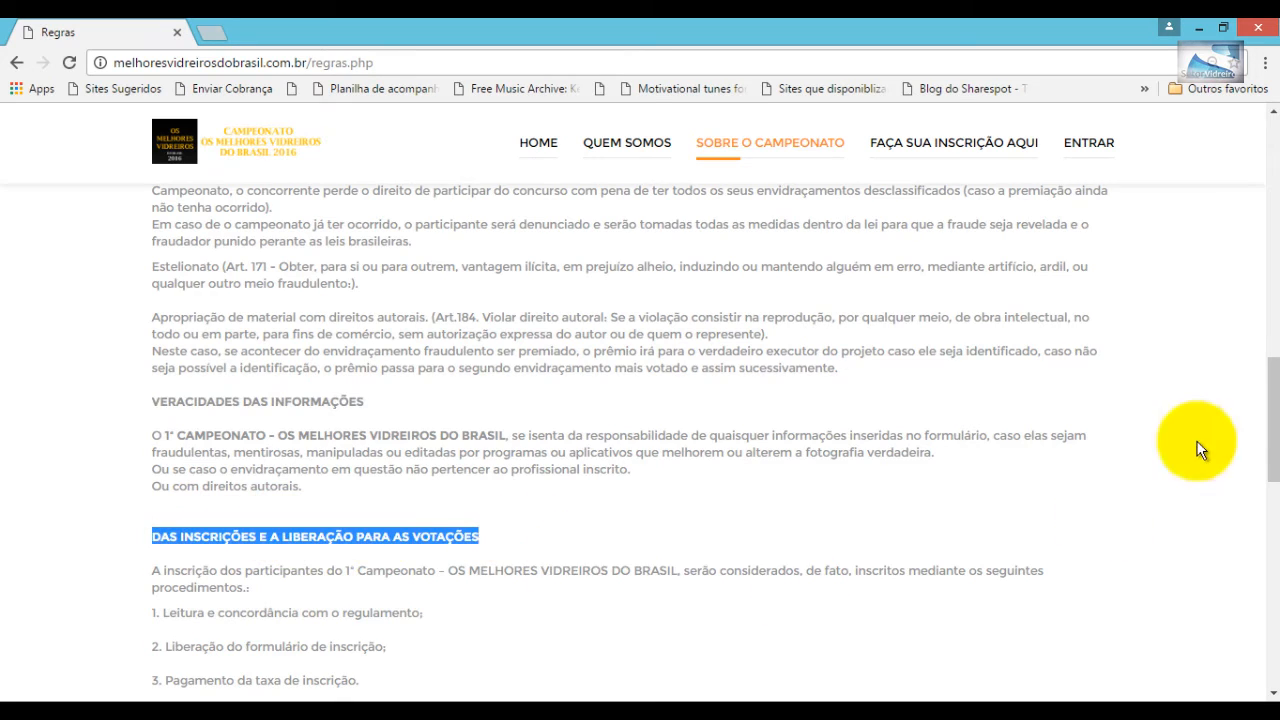
left_click_drag(1272, 400, 1272, 460)
left_click_drag(157, 446, 510, 448)
left_click_drag(1272, 470, 1272, 492)
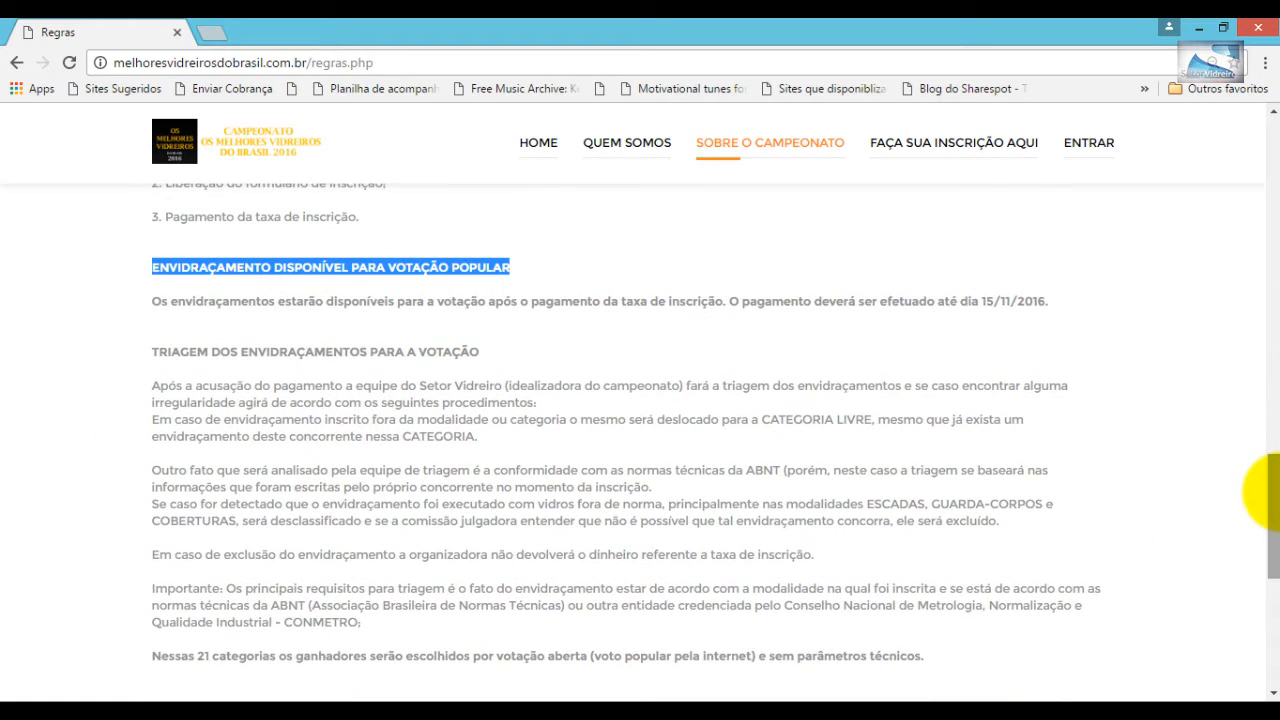
left_click_drag(152, 351, 577, 360)
left_click_drag(1270, 474, 1268, 228)
mouse_move(770, 150)
left_click(686, 371)
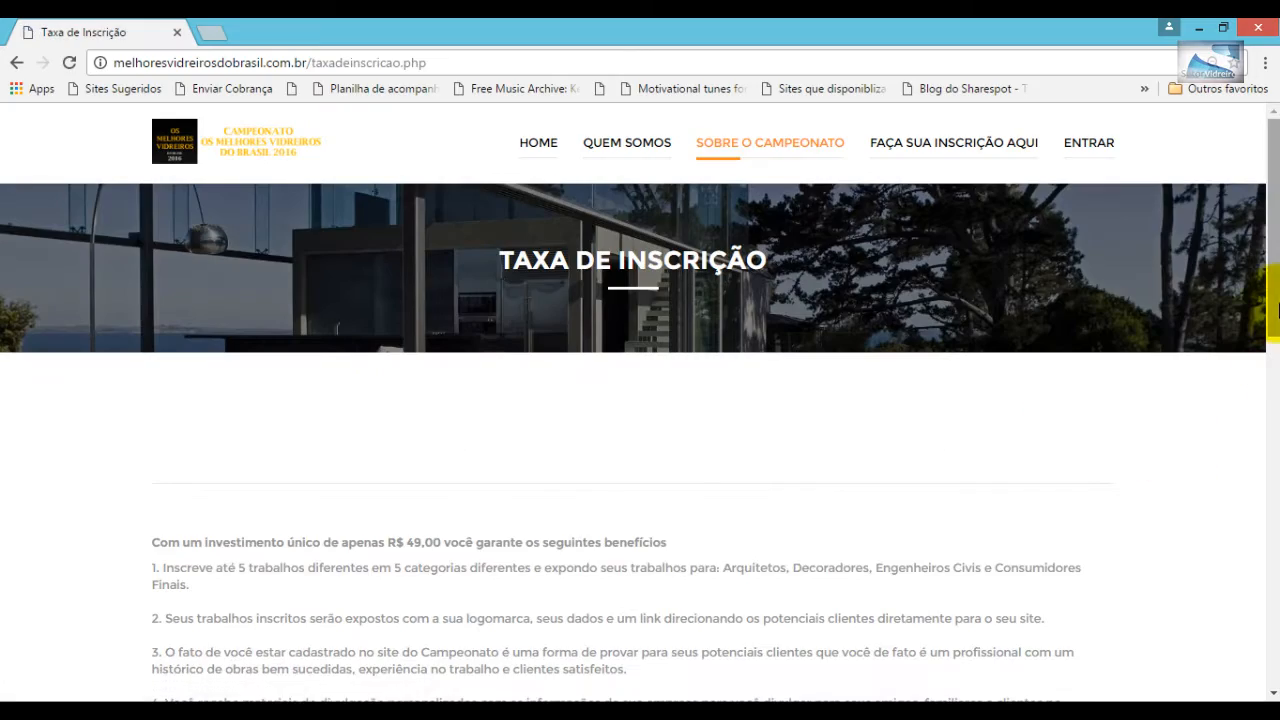
left_click_drag(1262, 323, 1264, 398)
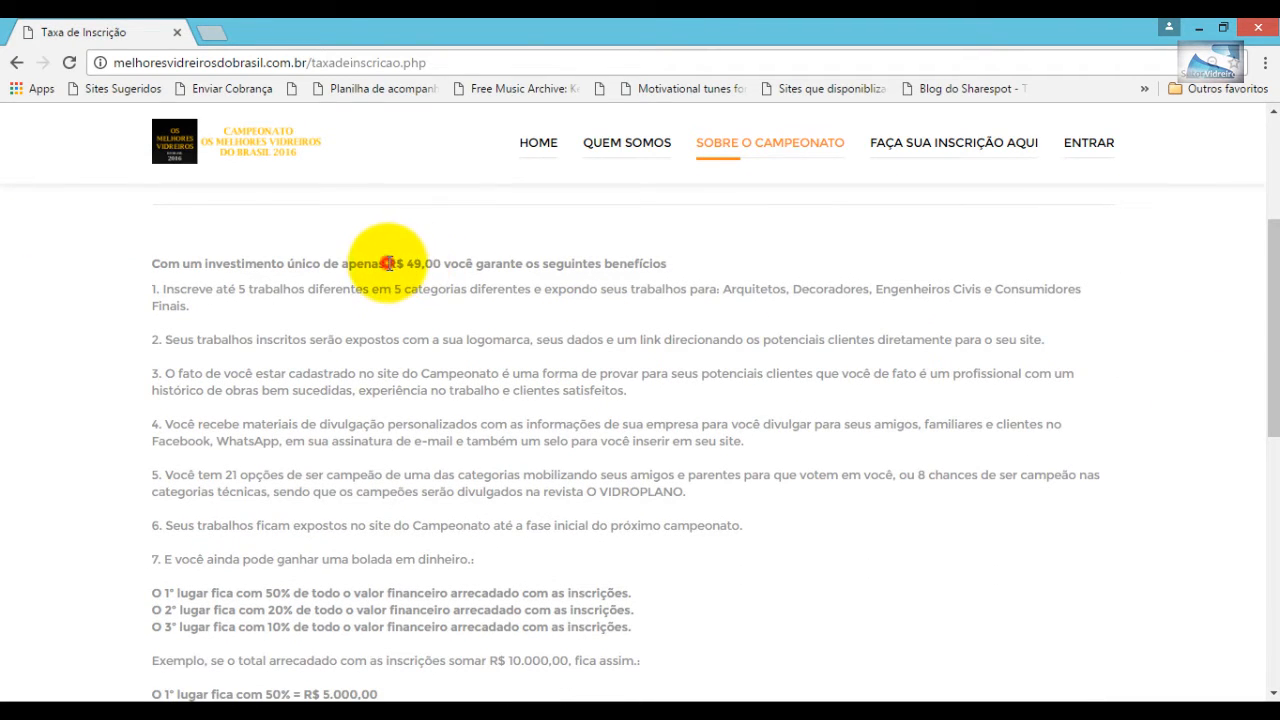
left_click_drag(388, 263, 437, 263)
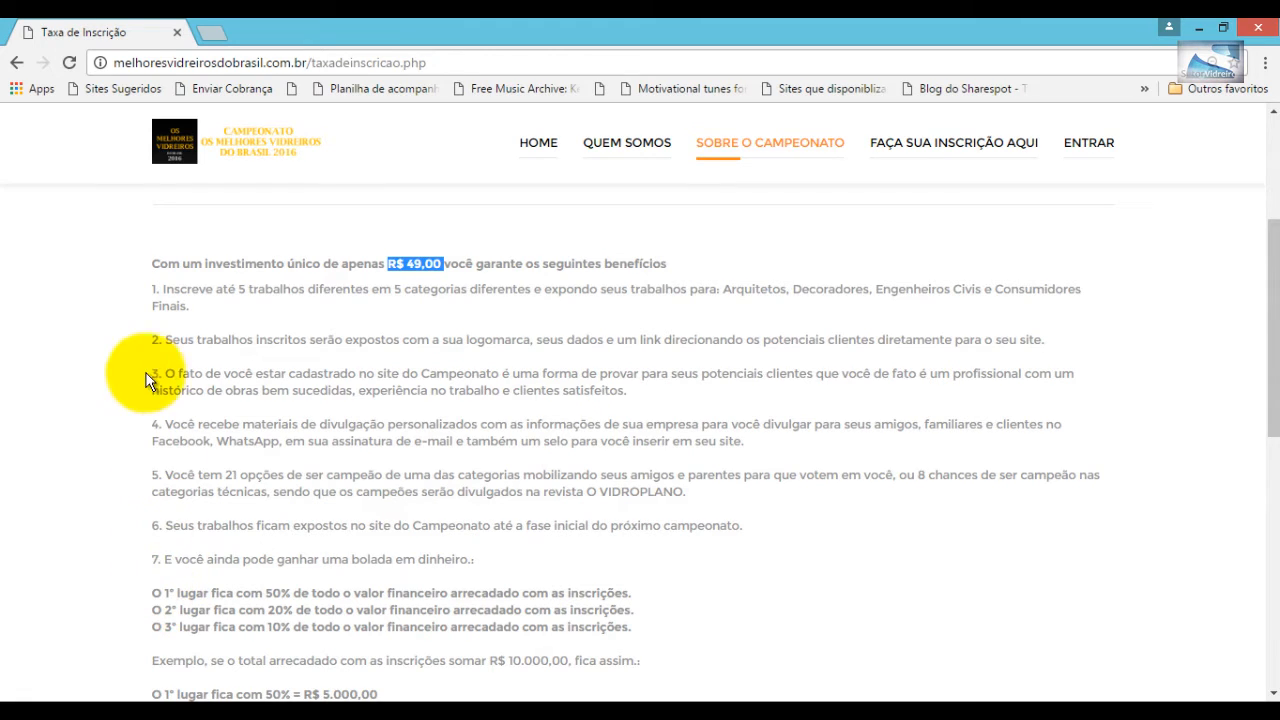
left_click_drag(152, 292, 1054, 339)
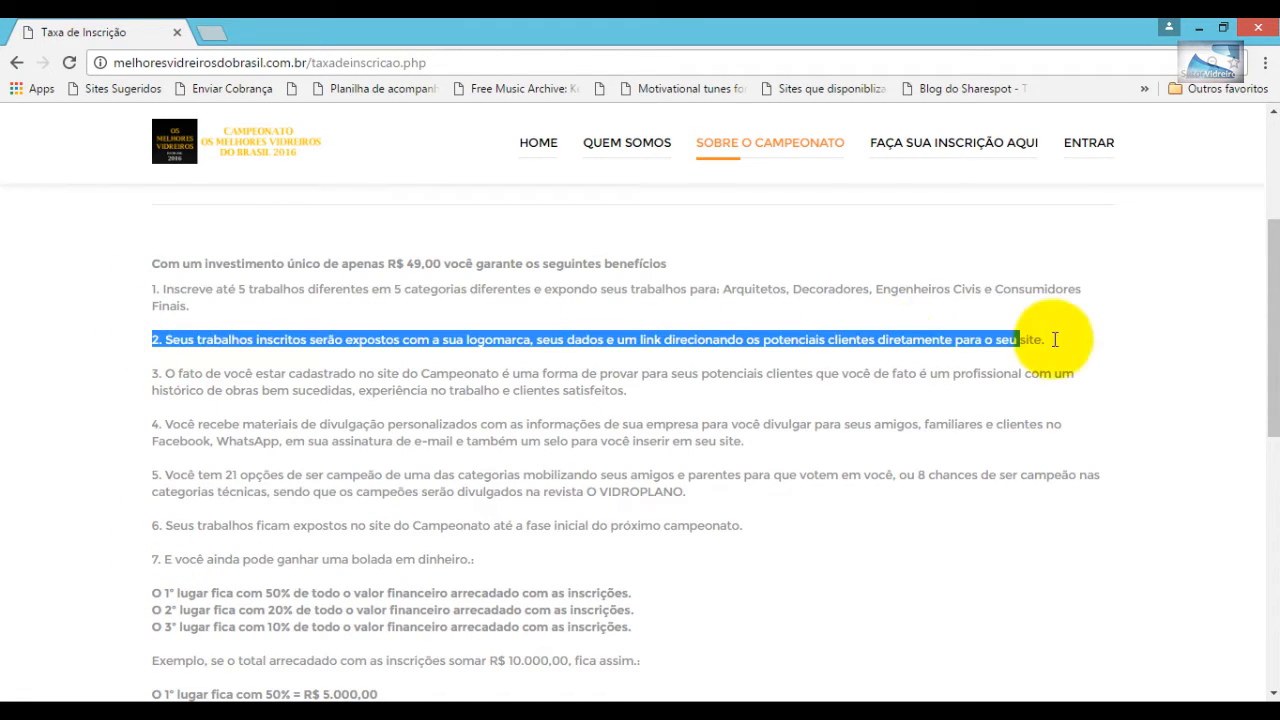
left_click_drag(155, 378, 658, 401)
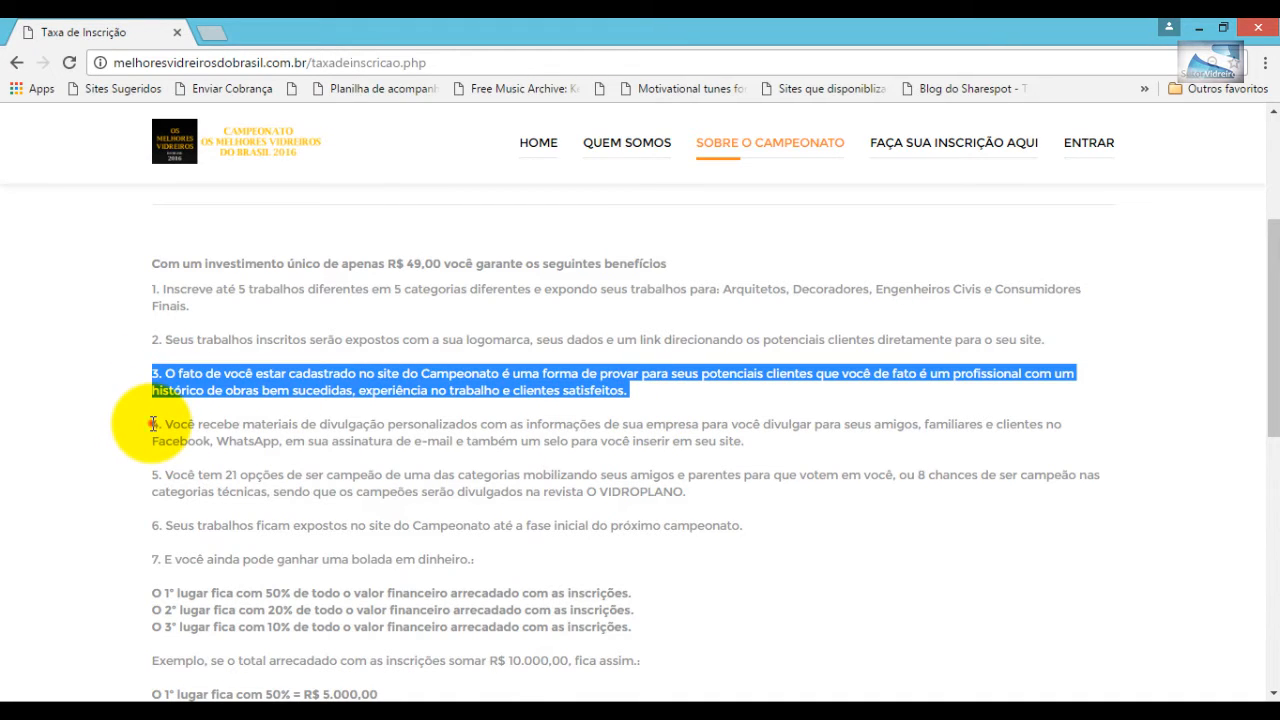
left_click_drag(152, 423, 776, 457)
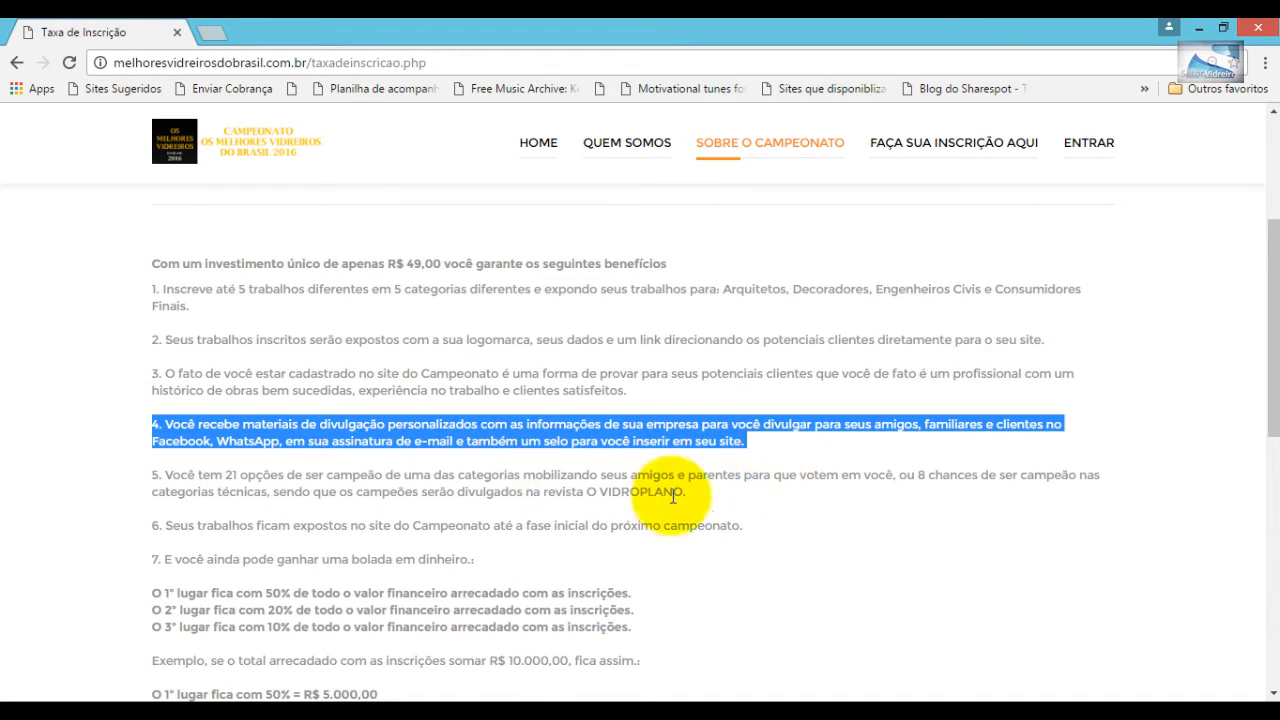
left_click_drag(155, 475, 748, 493)
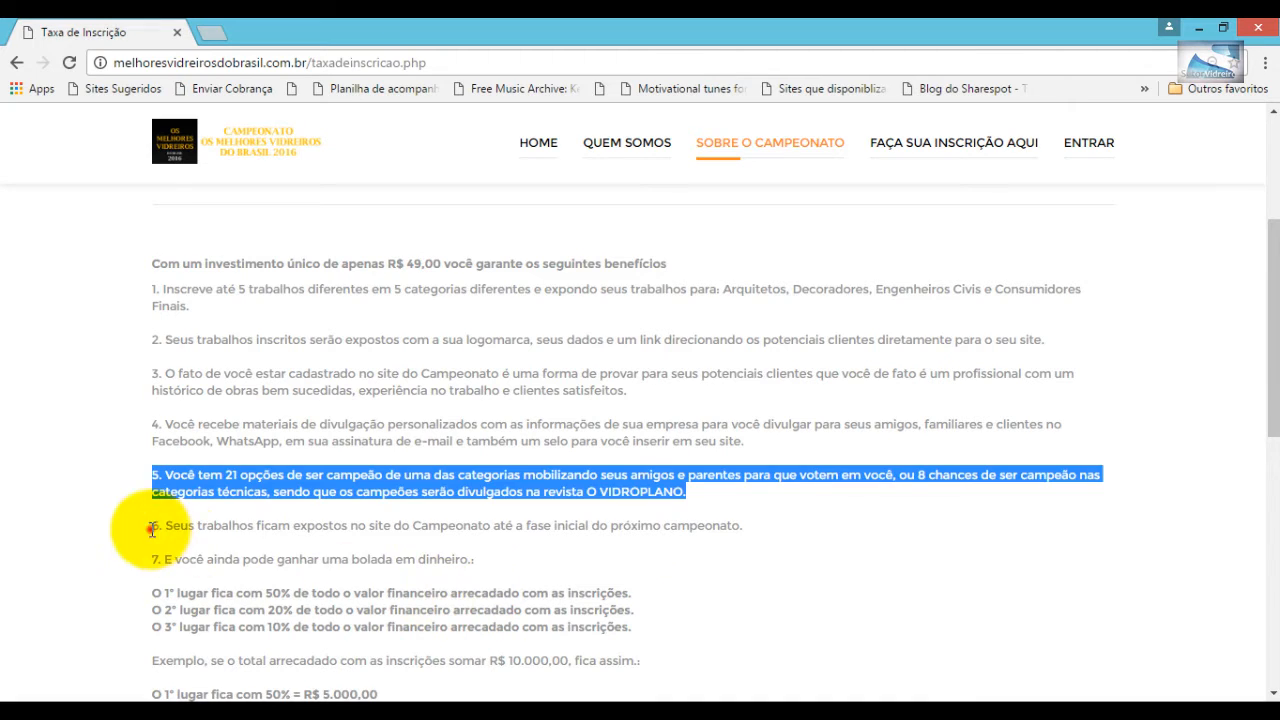
left_click_drag(155, 526, 766, 531)
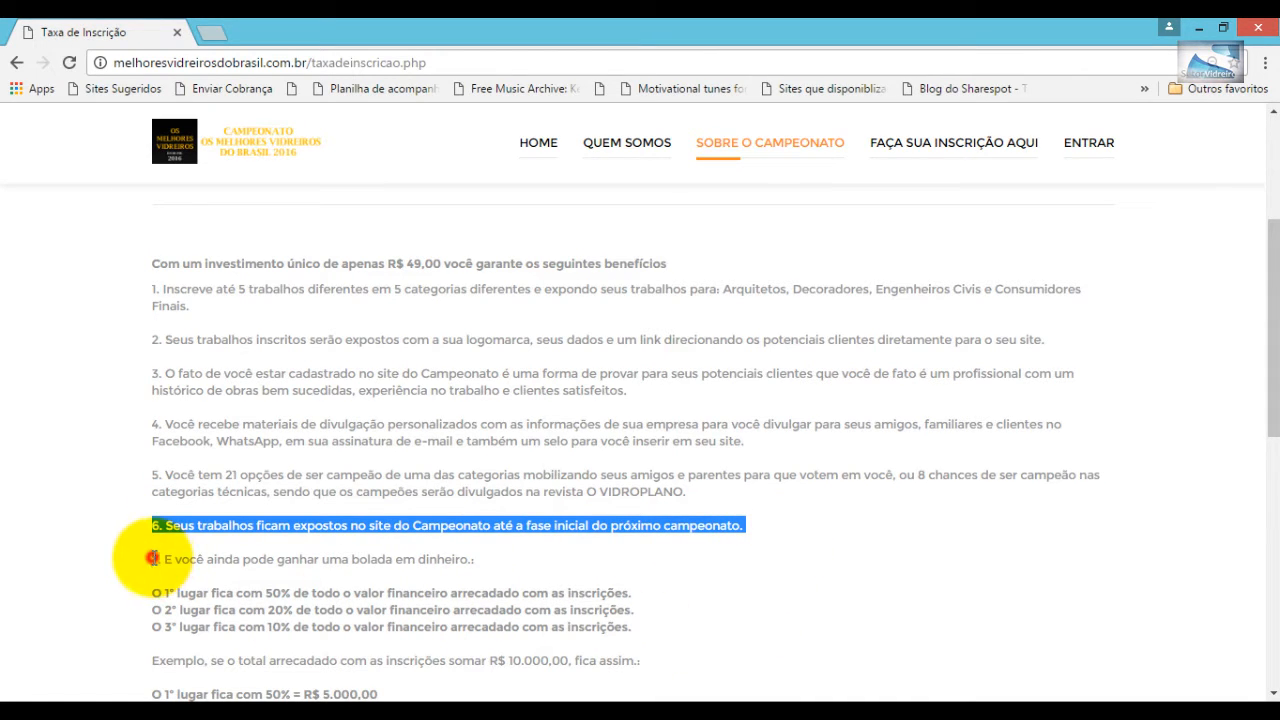
left_click_drag(152, 558, 503, 557)
left_click(152, 593)
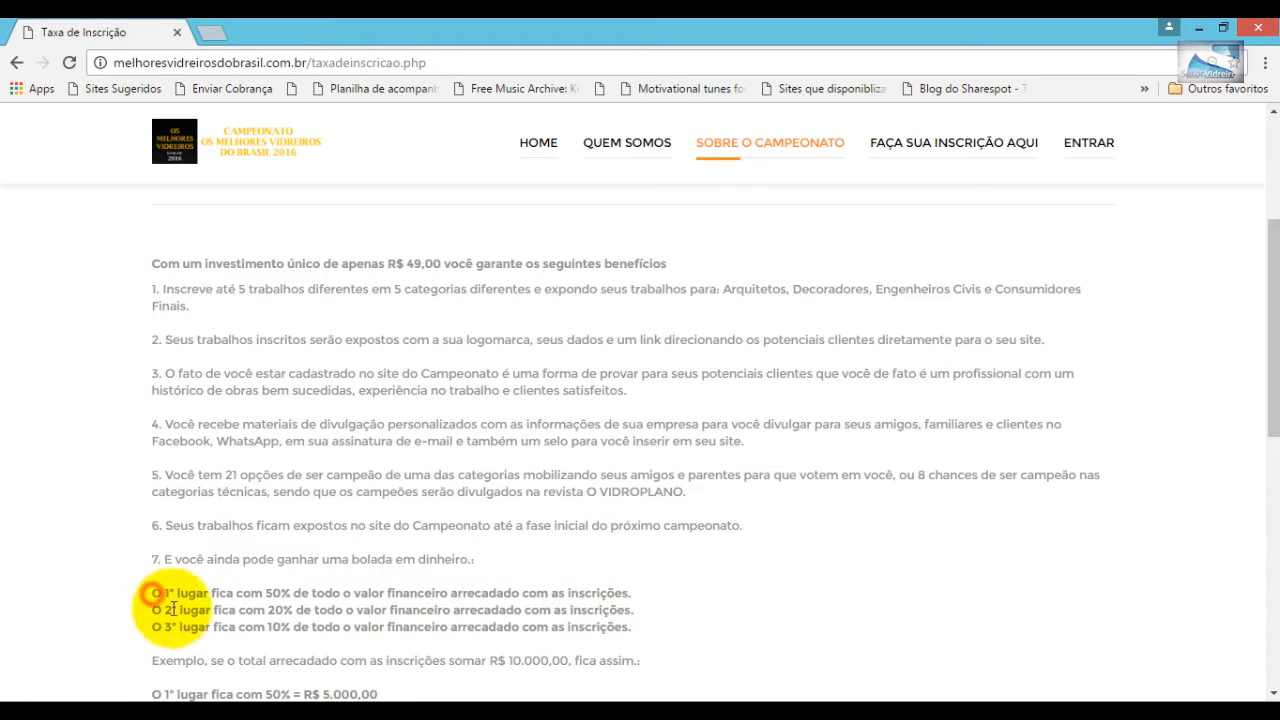
left_click_drag(172, 608, 683, 578)
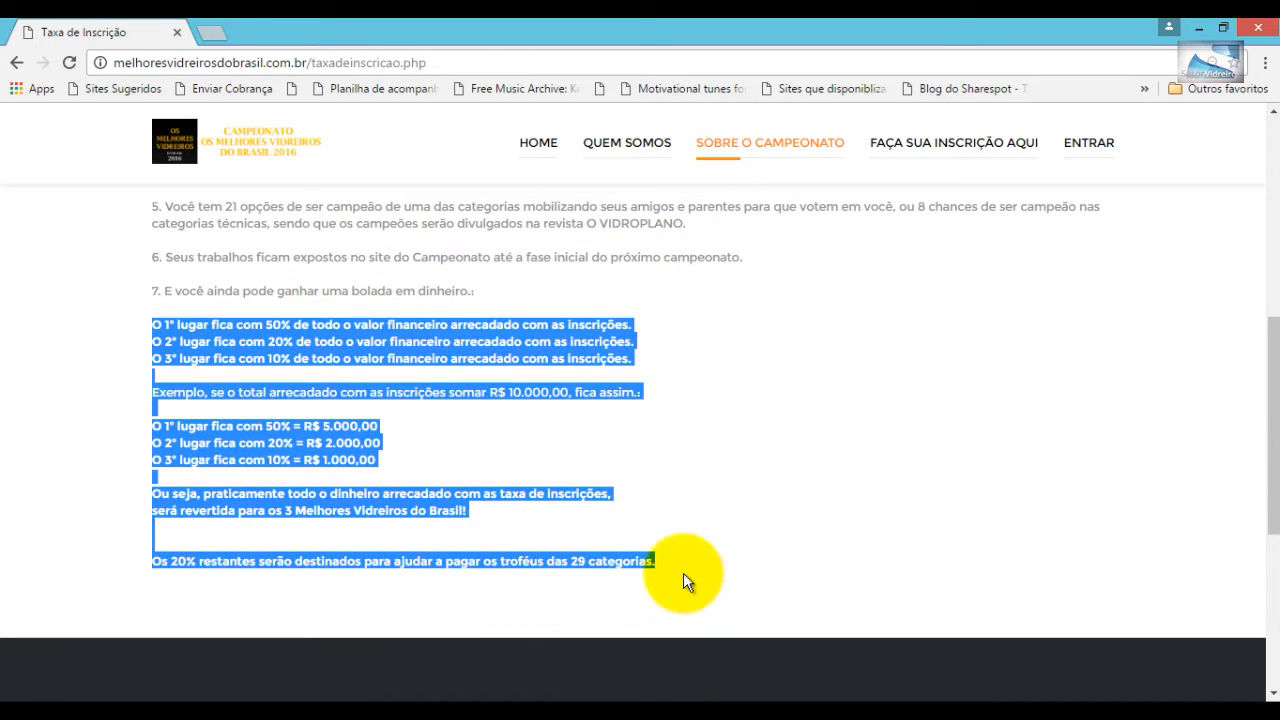
left_click(424, 429)
left_click_drag(158, 493, 513, 533)
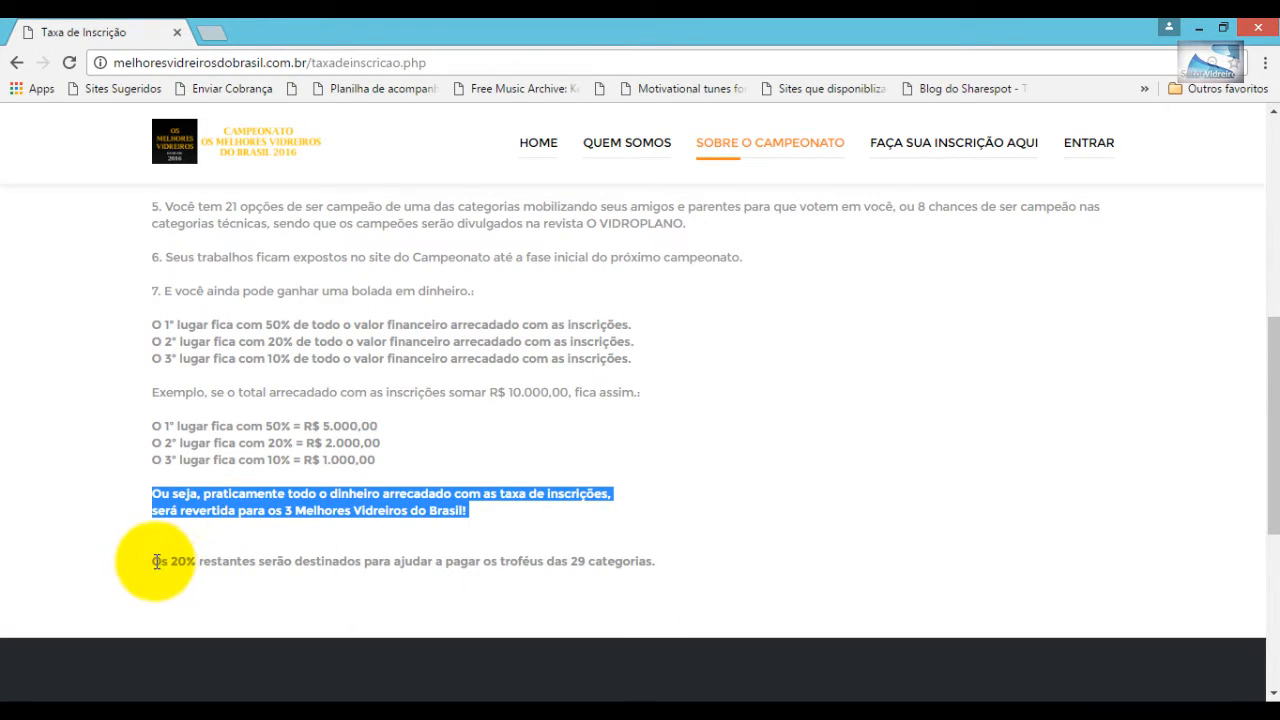
left_click_drag(155, 561, 676, 567)
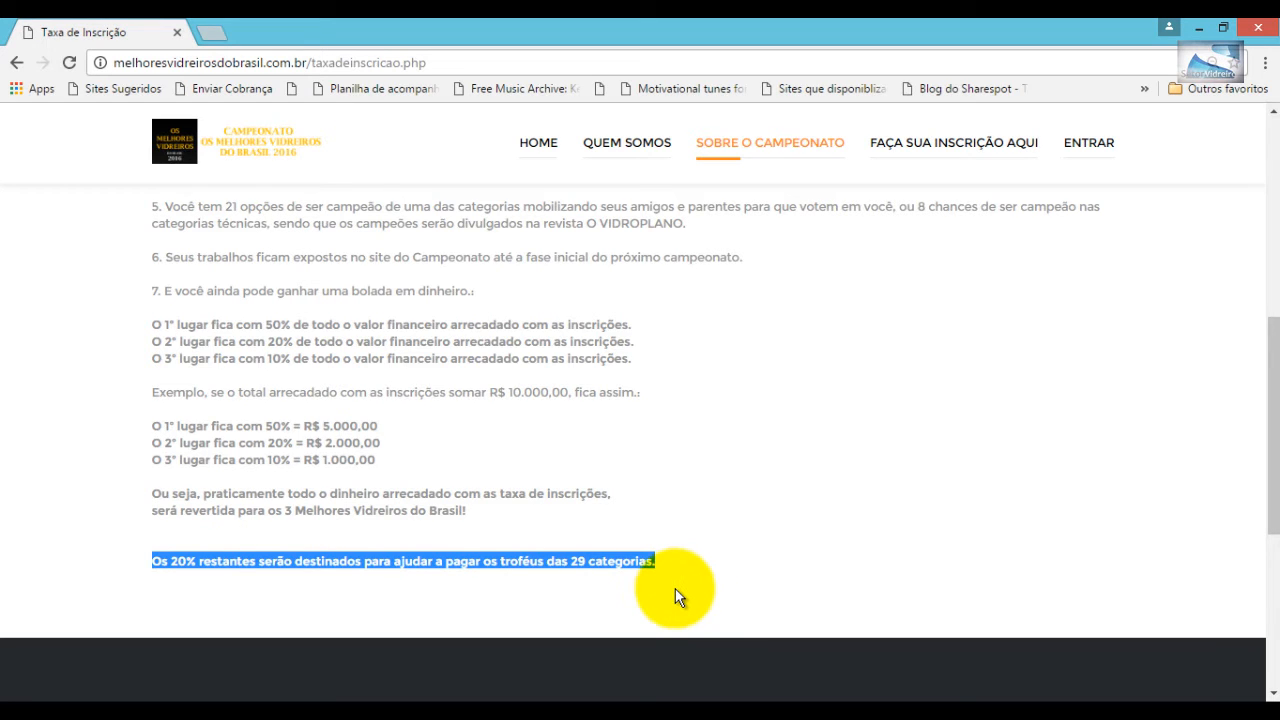
left_click(720, 545)
scroll(720, 545, "up", 6)
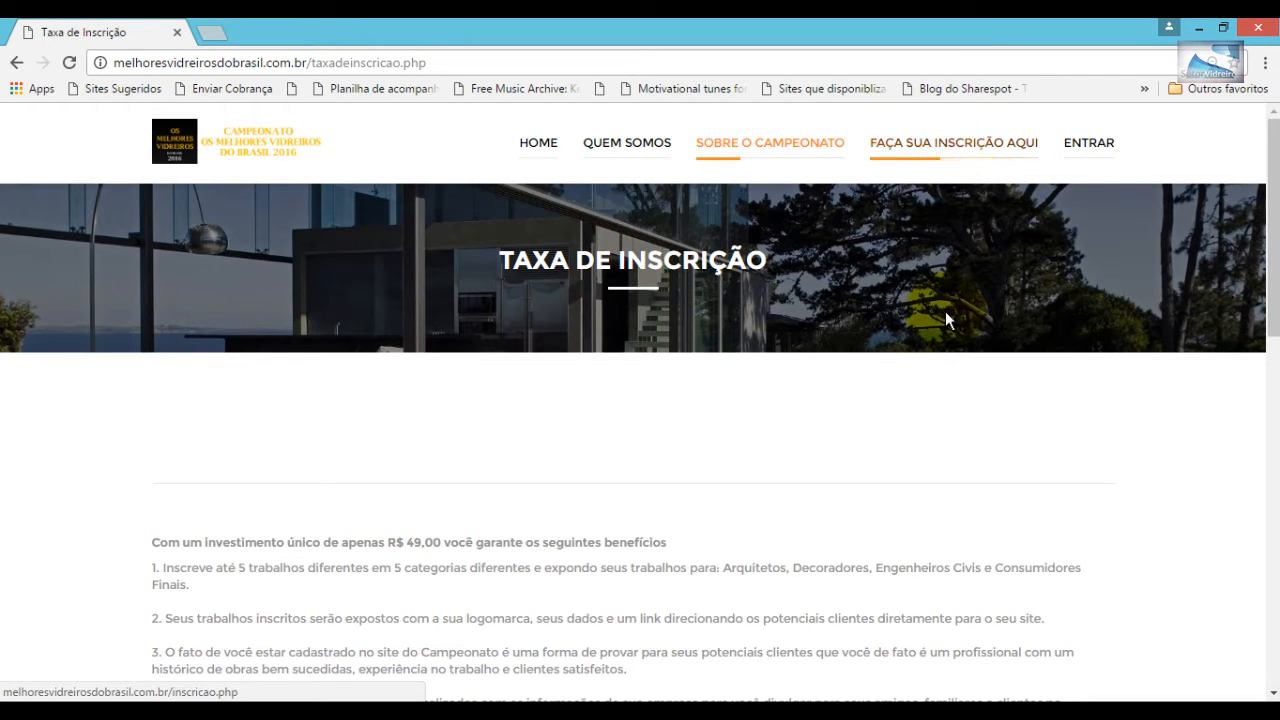
- Open the registration form and fill in the full name and shop identification
left_click(934, 145)
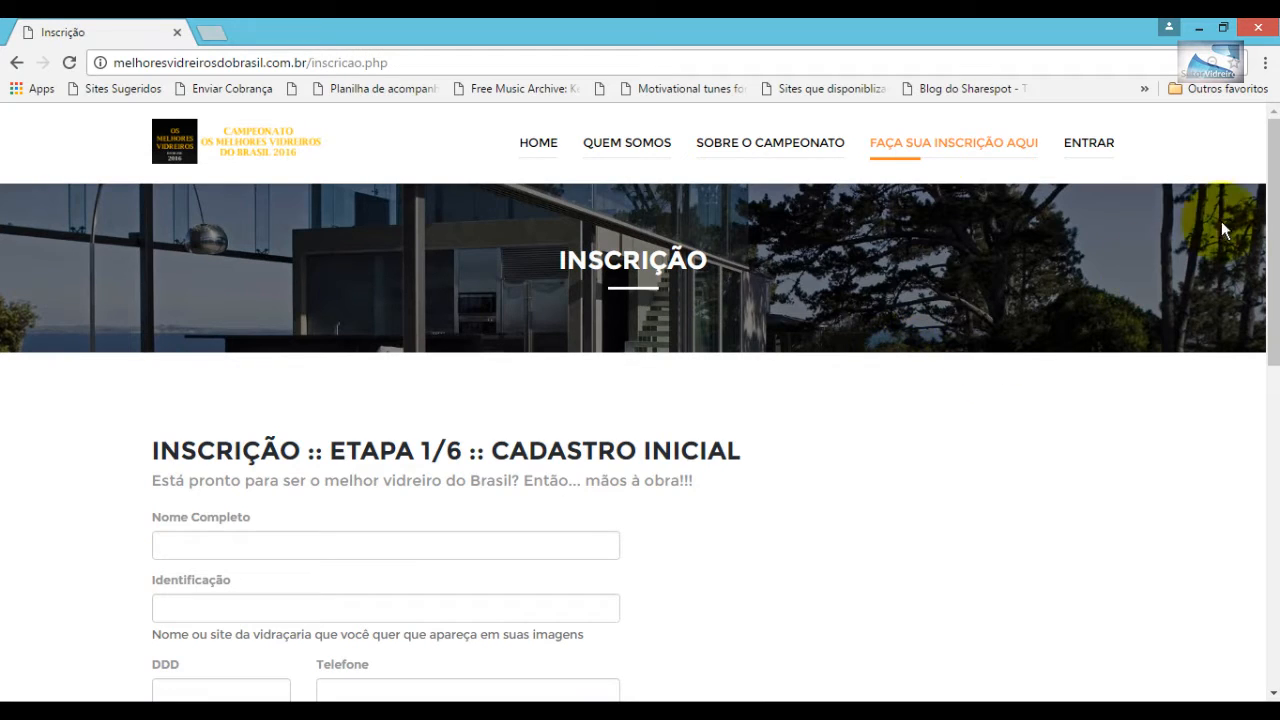
left_click_drag(1272, 238, 1263, 328)
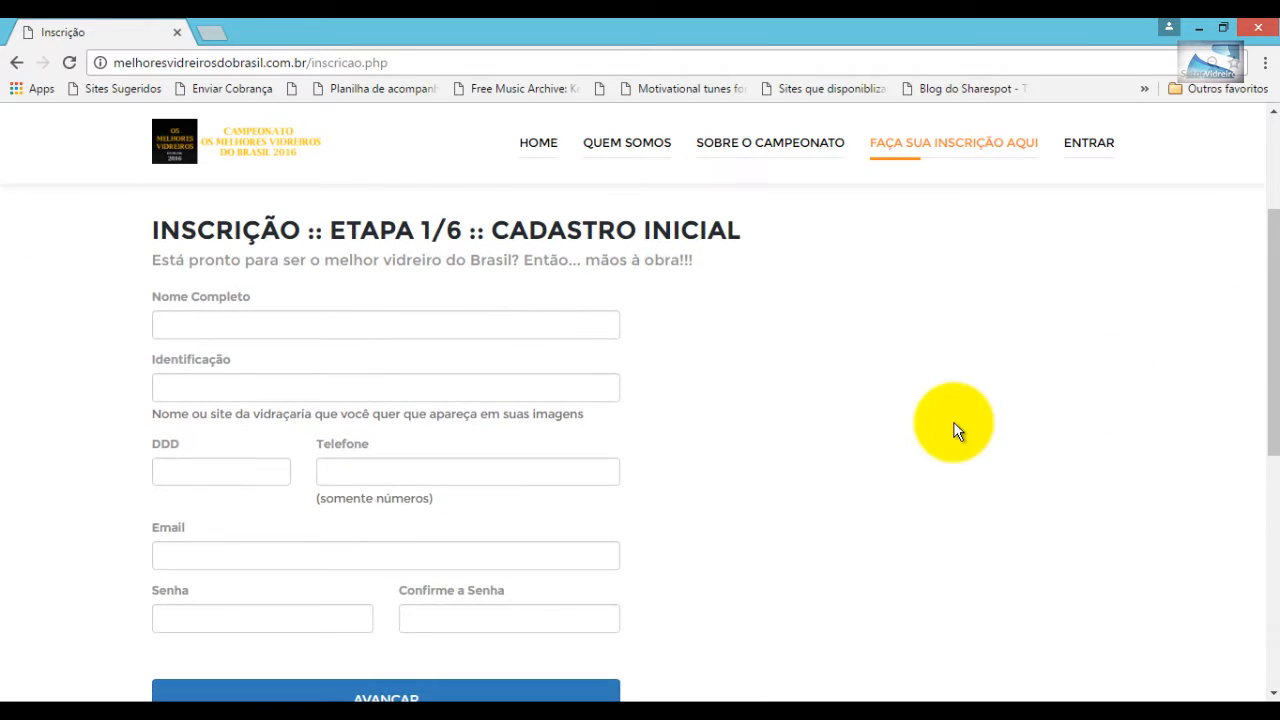
left_click(186, 323)
left_click(182, 352)
left_click(177, 387)
type("S")
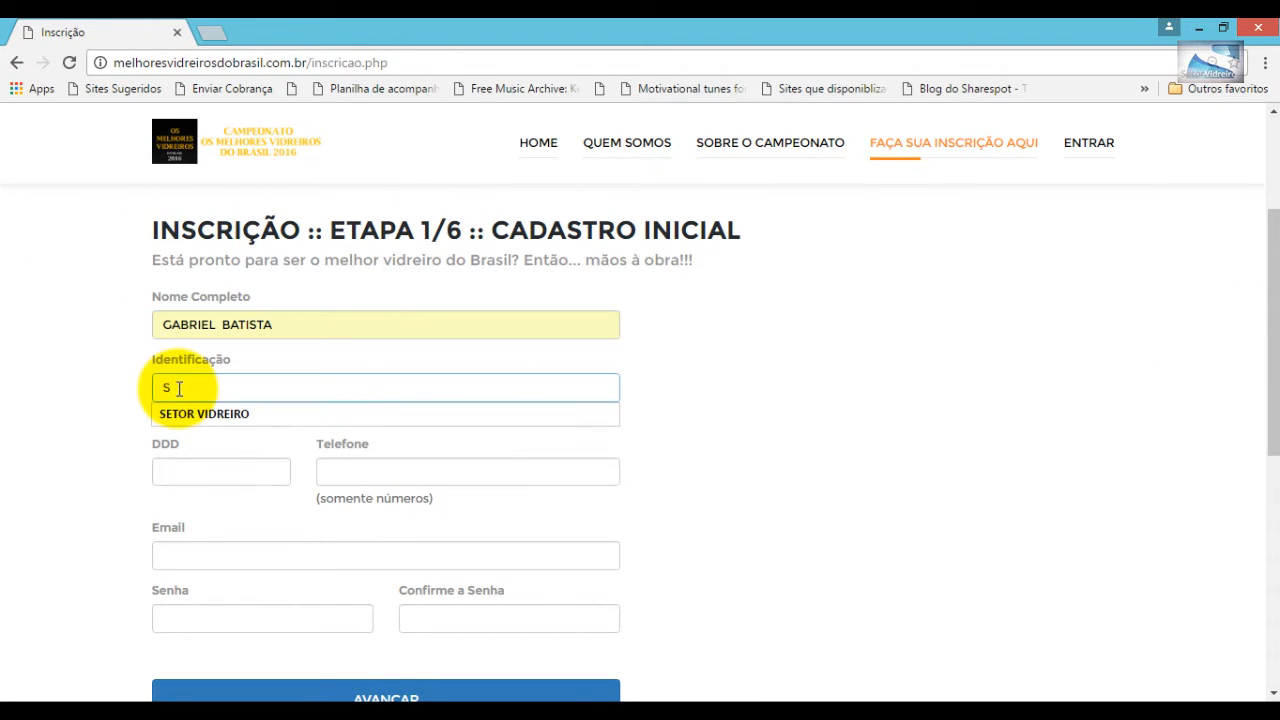
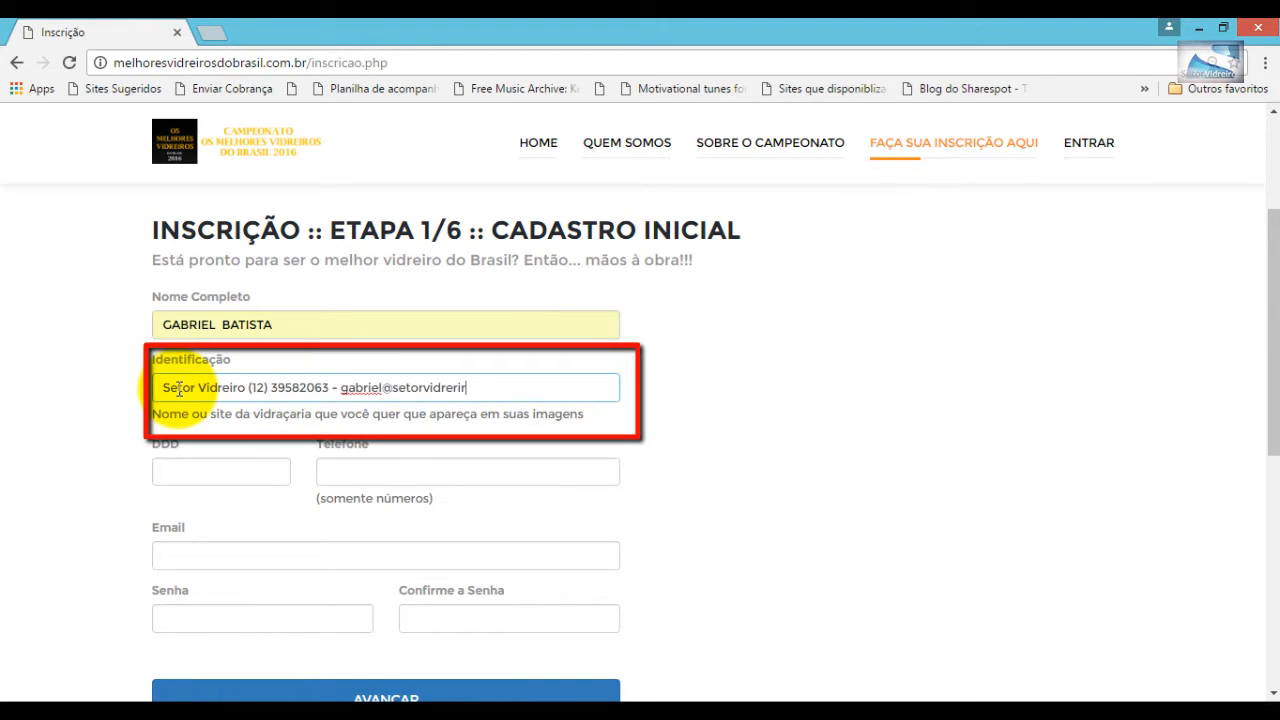
- Enter the area code, phone number, e-mail and password, then submit the sign-up
left_click(160, 466)
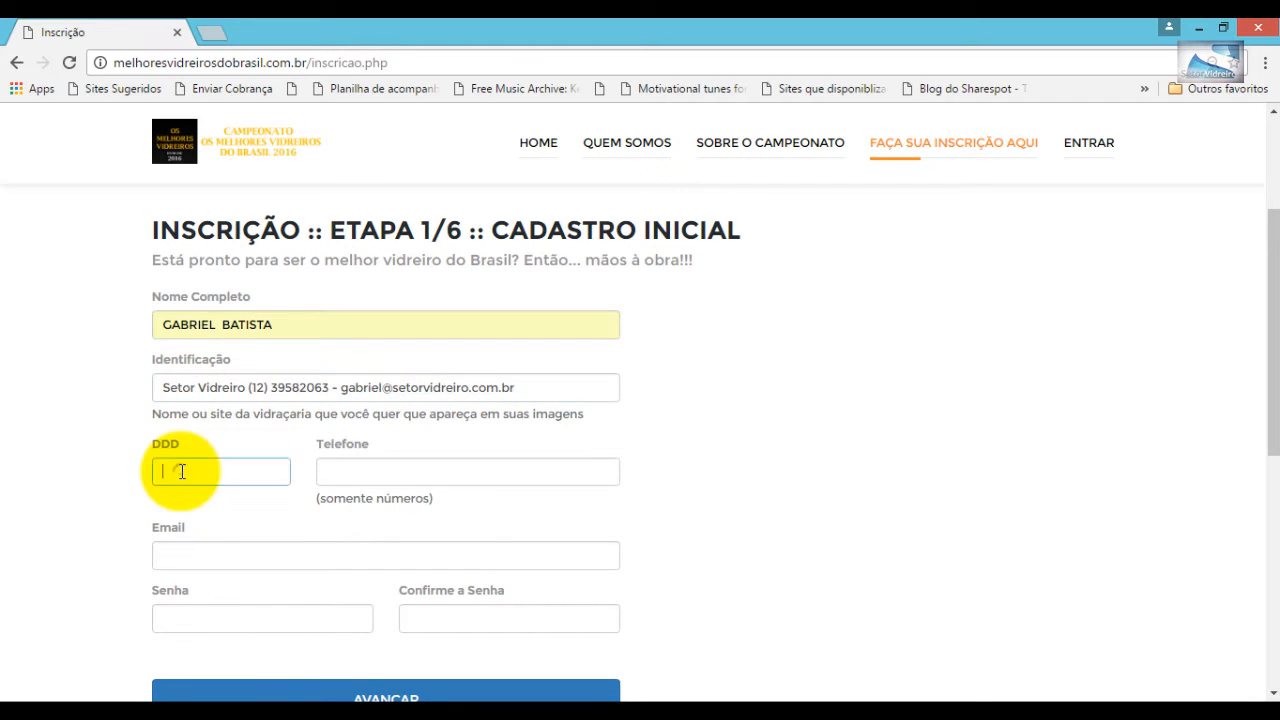
left_click(347, 471)
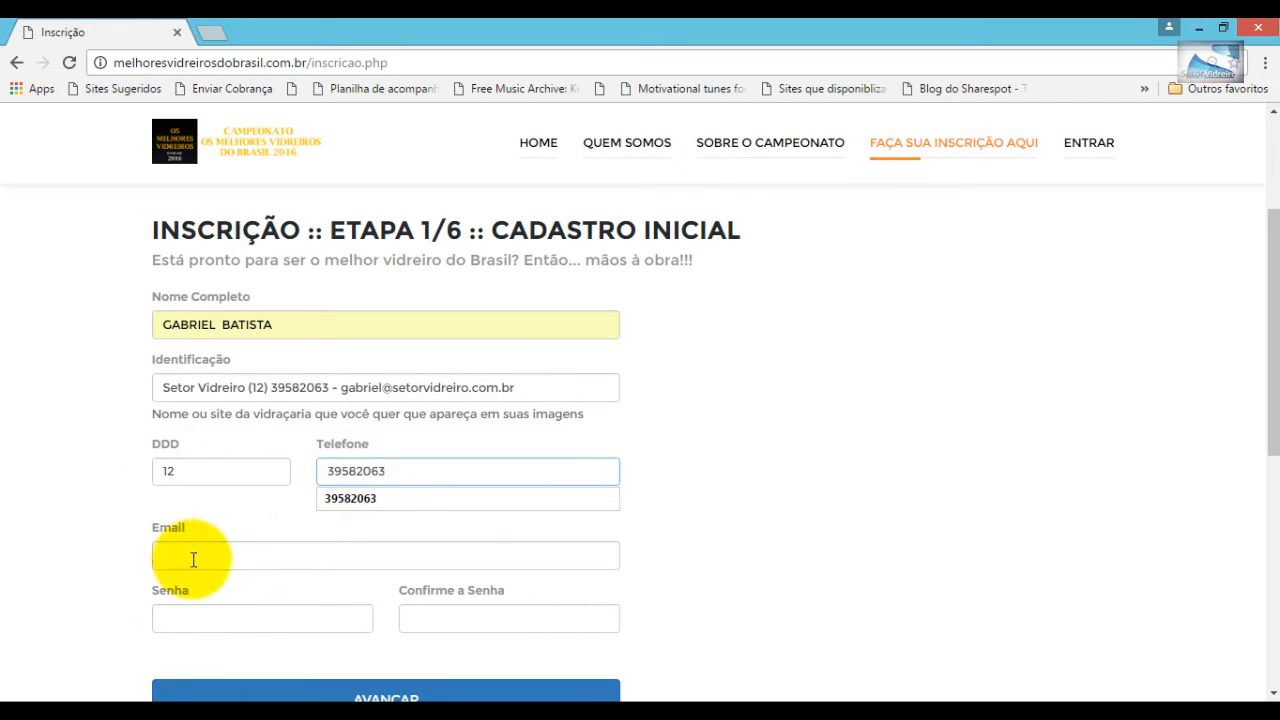
left_click(191, 556)
left_click(486, 605)
scroll(486, 609, "down", 2)
left_click(191, 398)
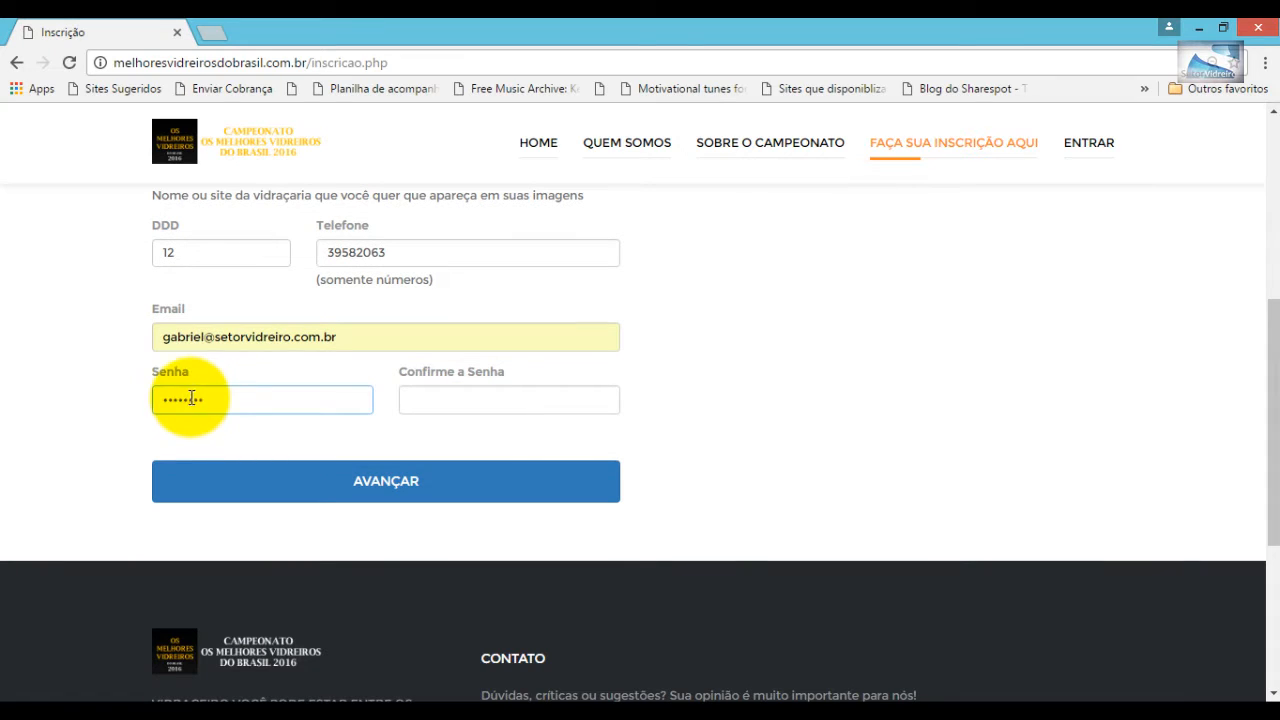
key("Return")
left_click(309, 540)
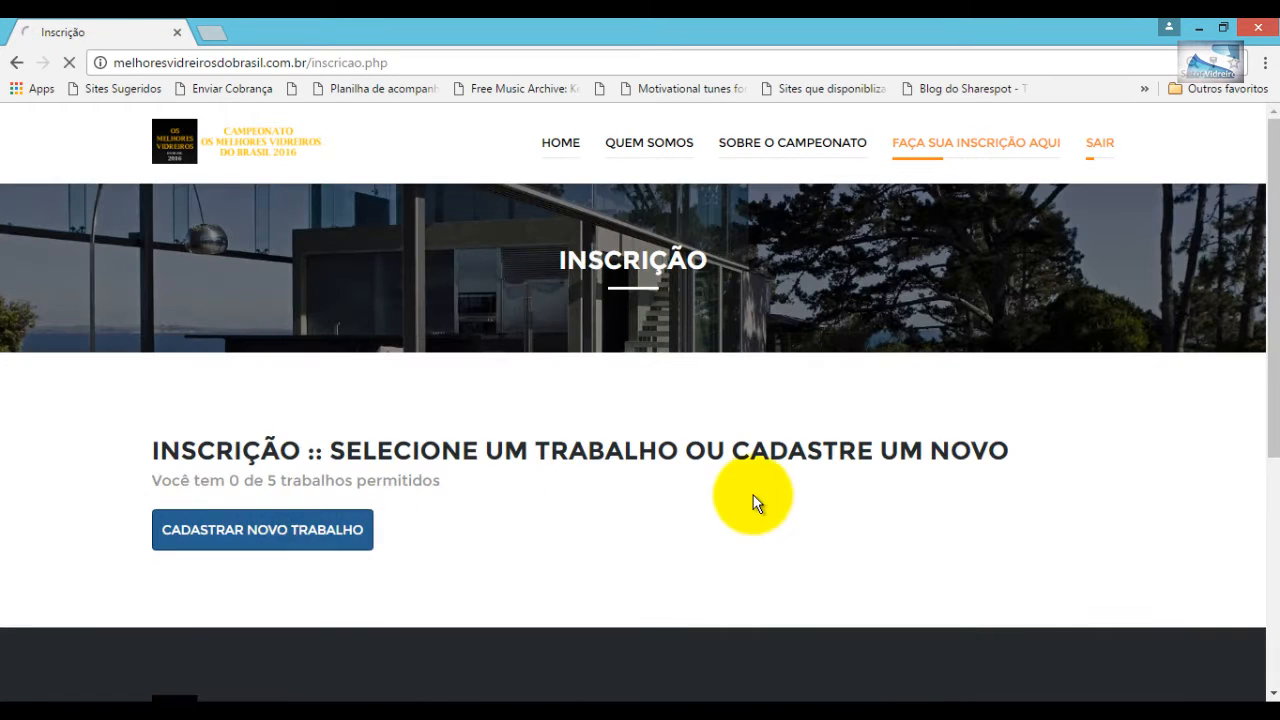
- Save a new work titled 'Fachada de Jacareí' and assign it the FACHADAS category
type("Fachada de Jacareí")
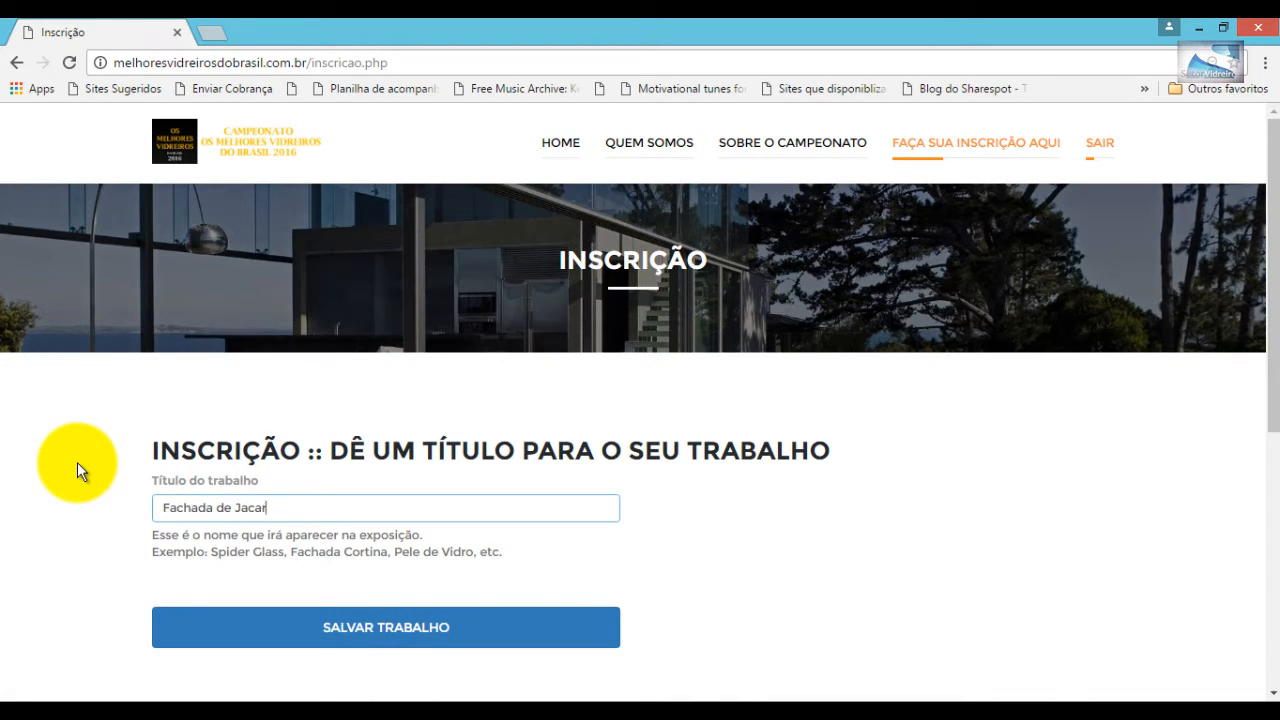
left_click(386, 630)
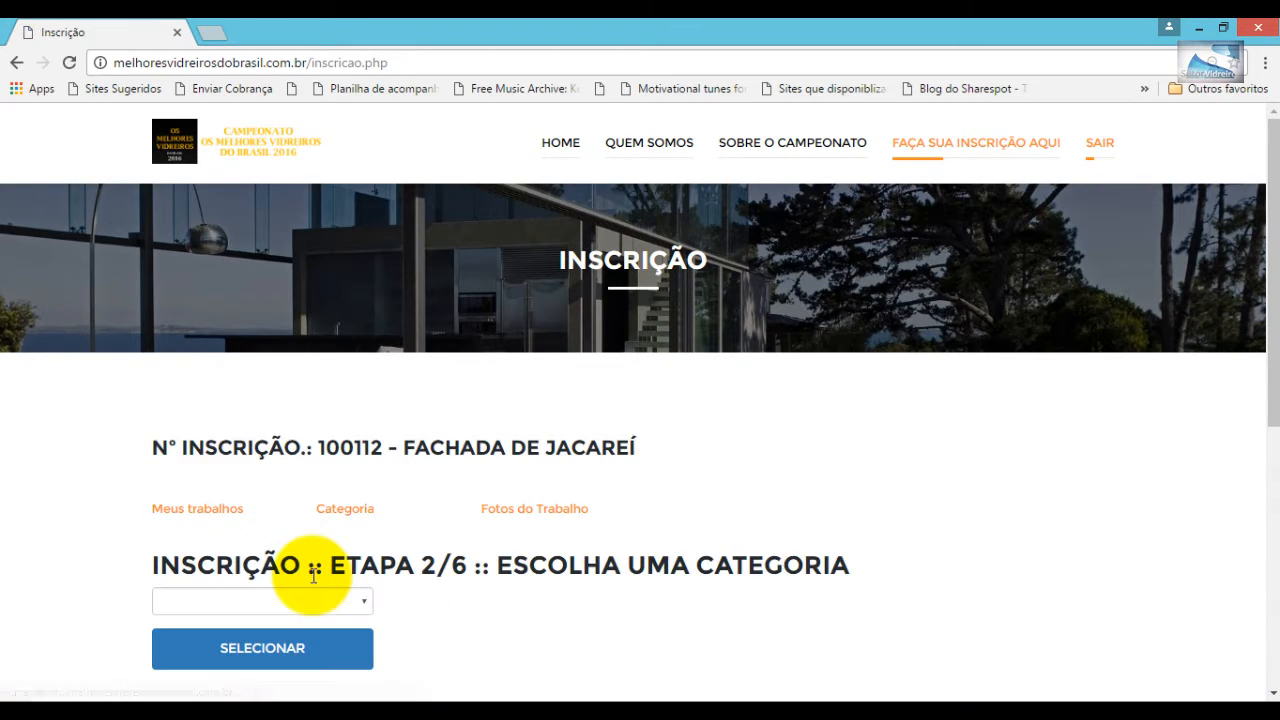
scroll(314, 560, "down", 2)
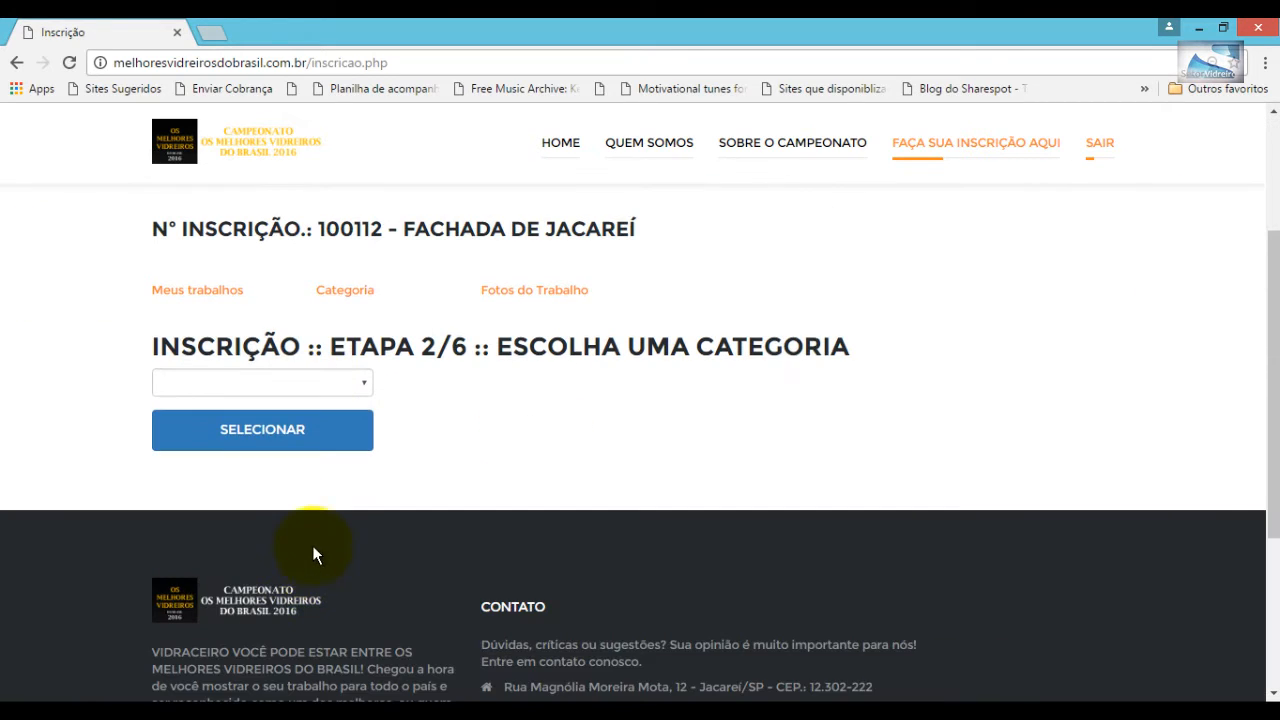
left_click(366, 385)
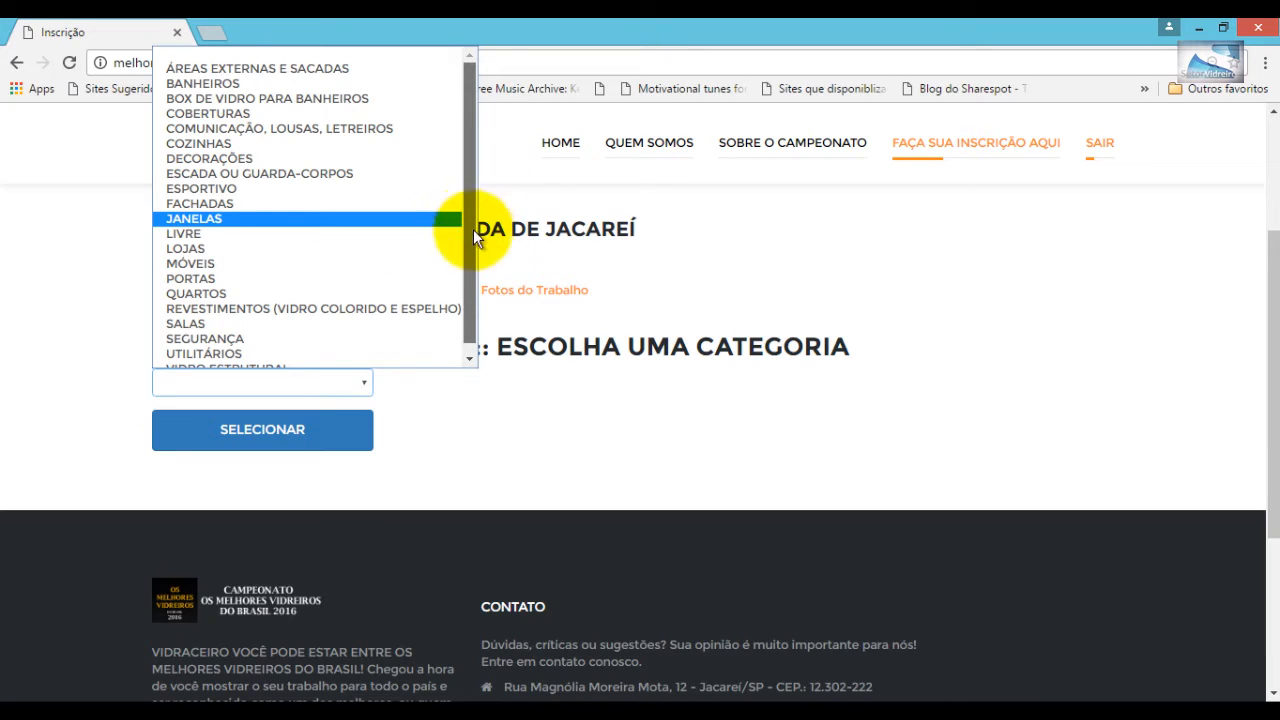
left_click(222, 205)
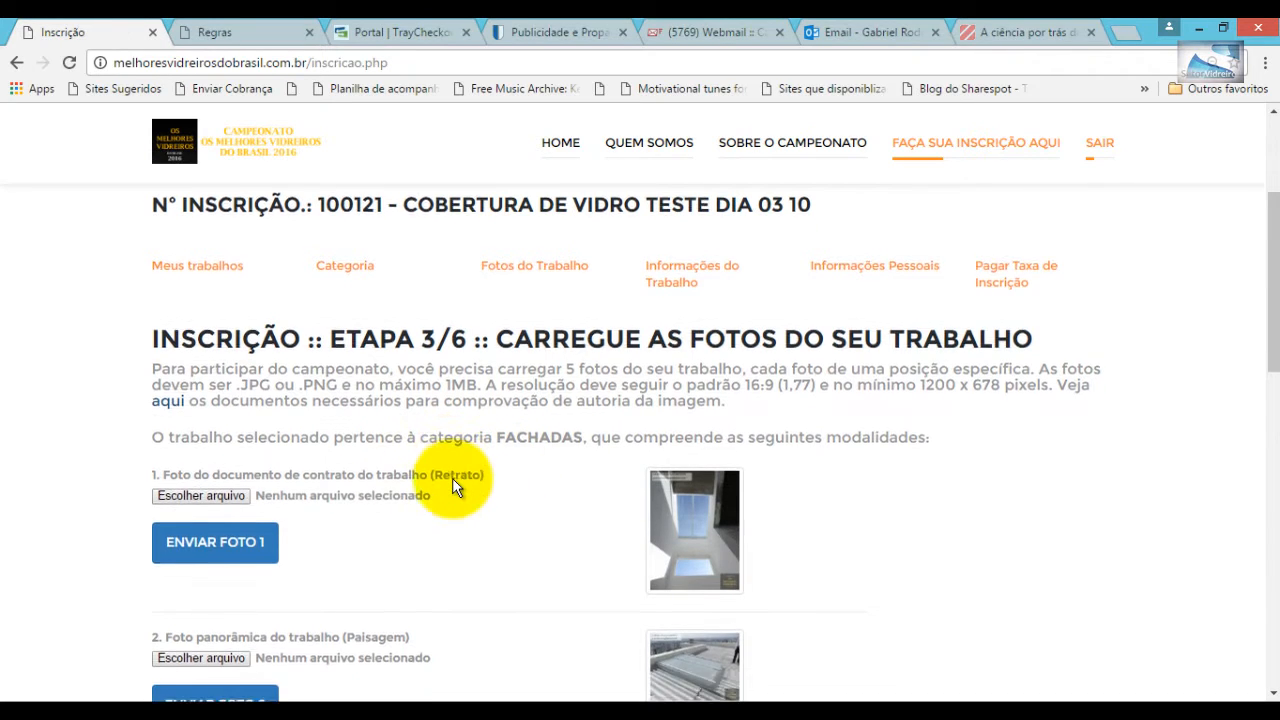
- Choose SAM_0210 from the Fachadas folder as photo 1 and upload it
scroll(443, 480, "down", 2)
scroll(457, 486, "up", 2)
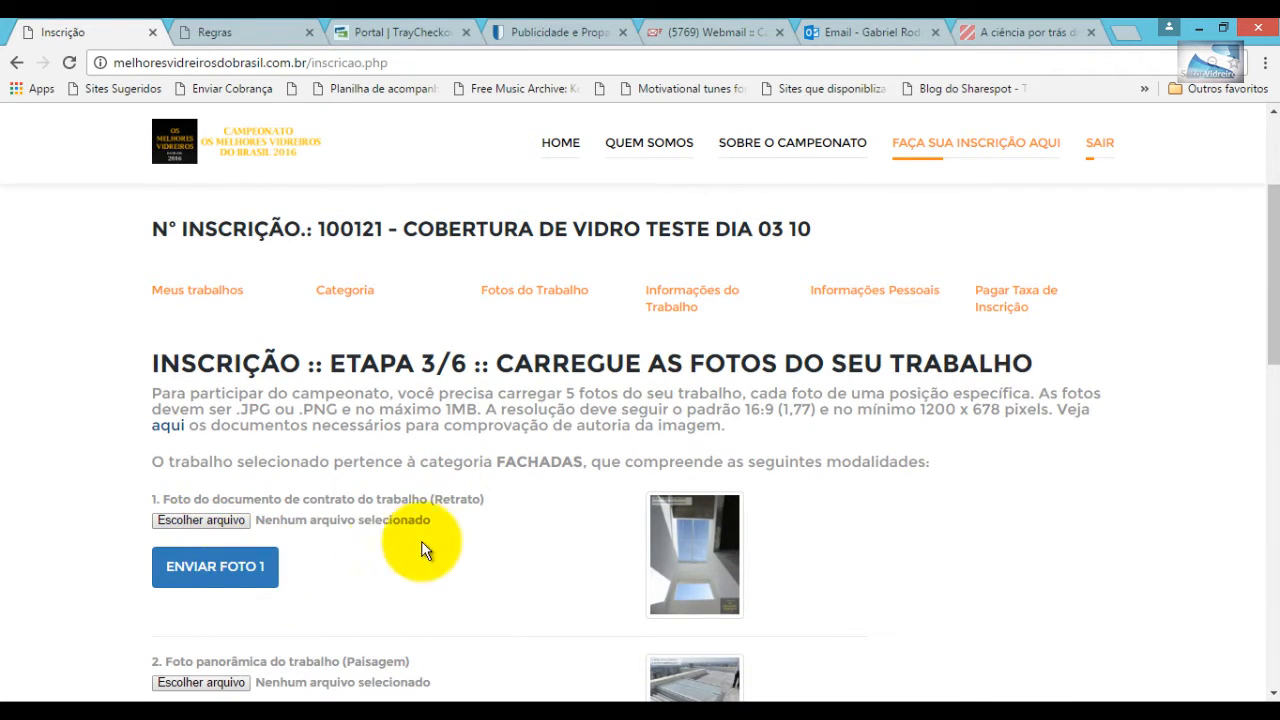
scroll(424, 538, "down", 2)
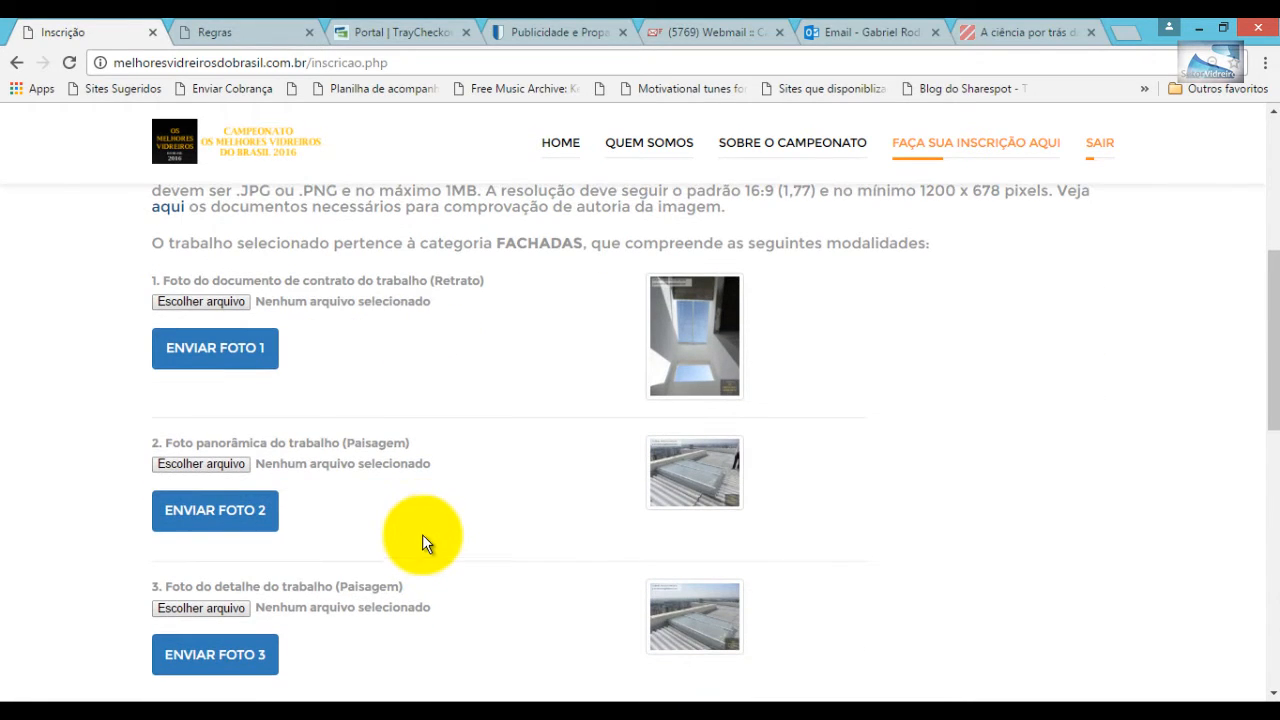
left_click(212, 302)
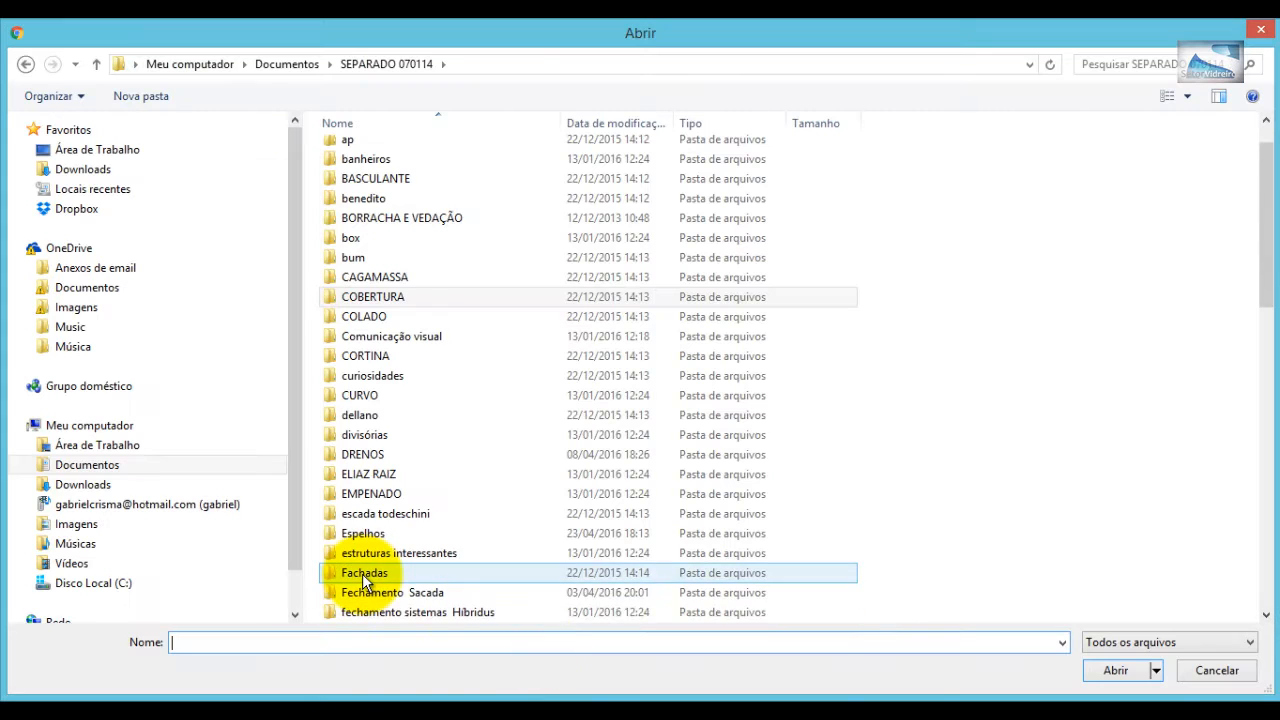
left_click(362, 573)
double_click(362, 573)
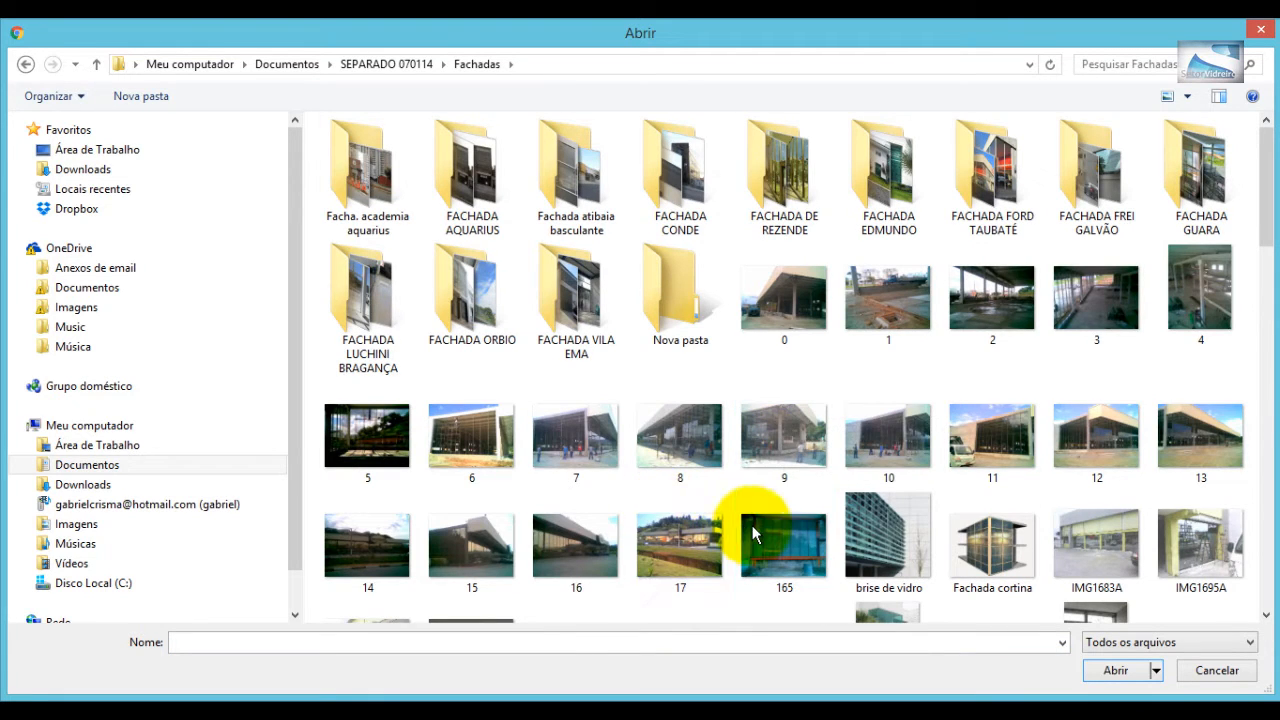
scroll(752, 525, "down", 3)
left_click(992, 458)
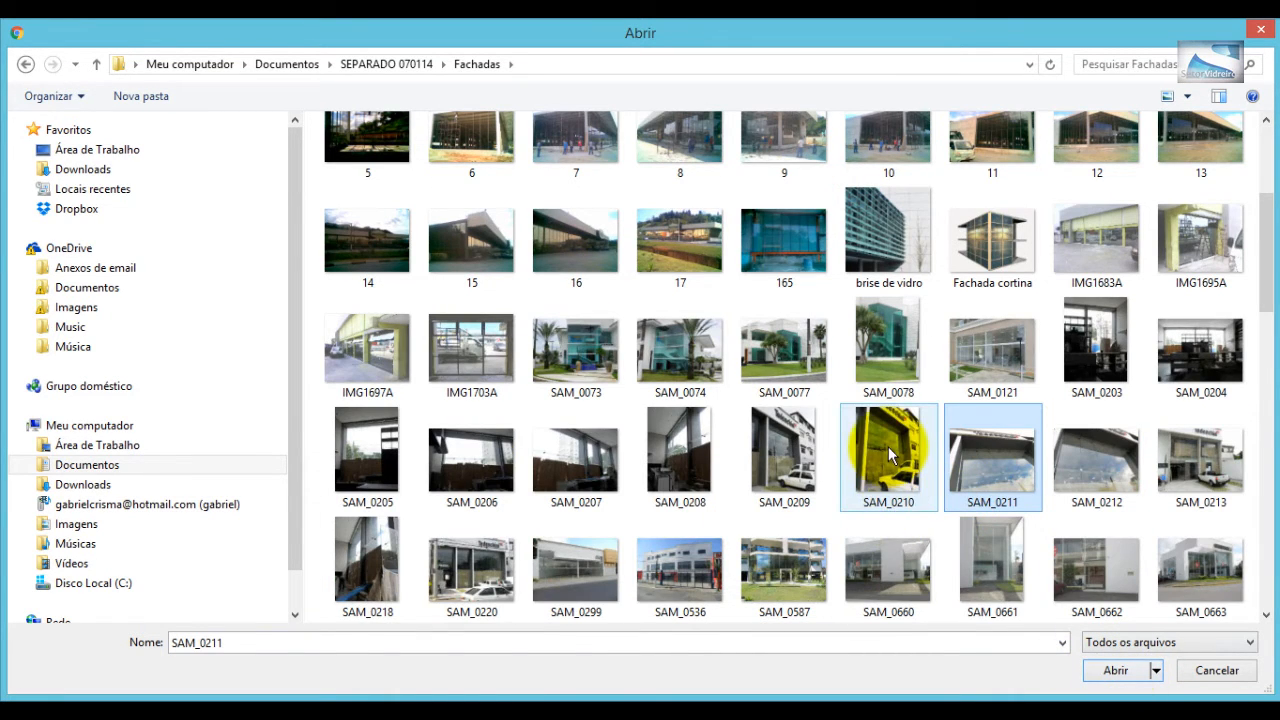
left_click(890, 455)
left_click(1124, 670)
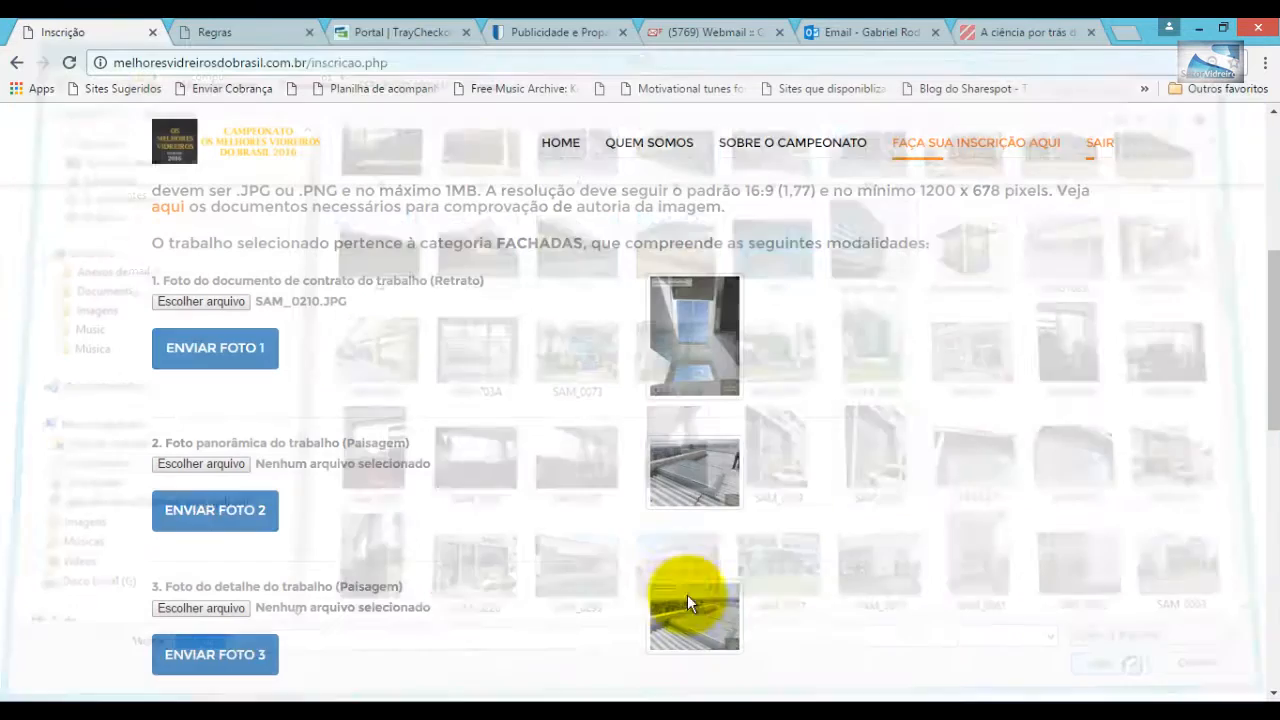
left_click(220, 349)
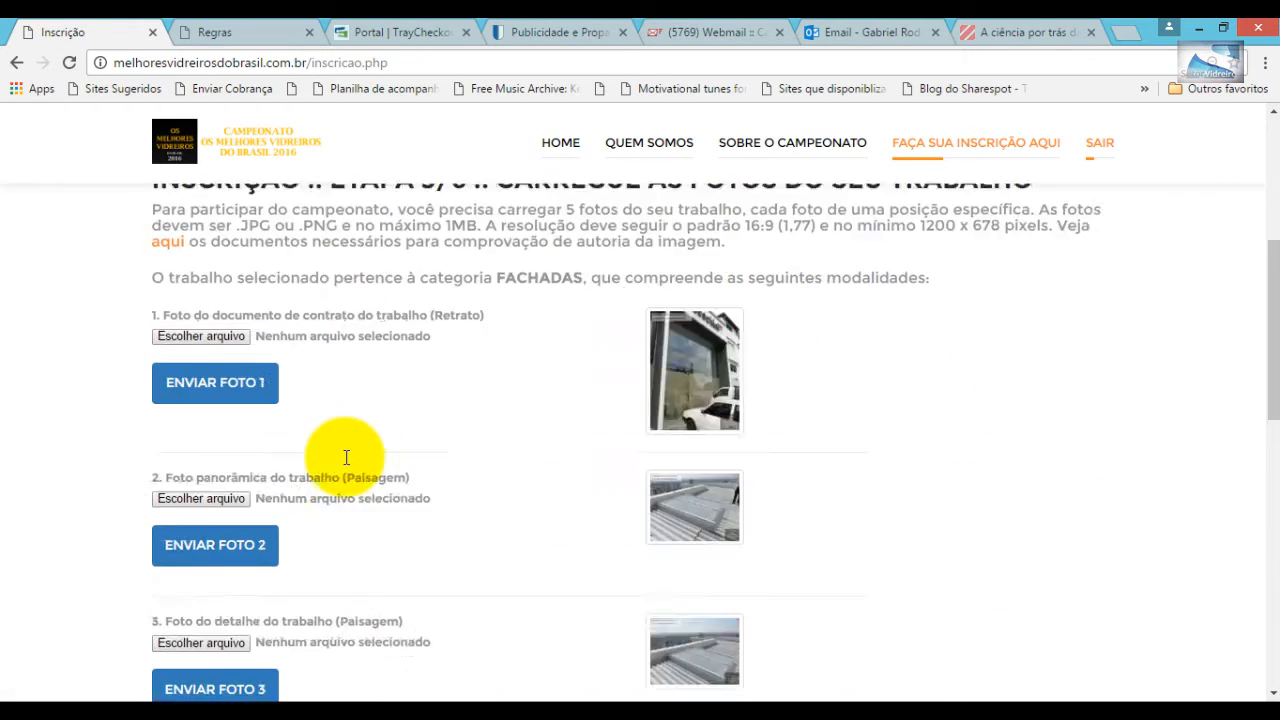
scroll(346, 457, "down", 2)
scroll(346, 457, "up", 2)
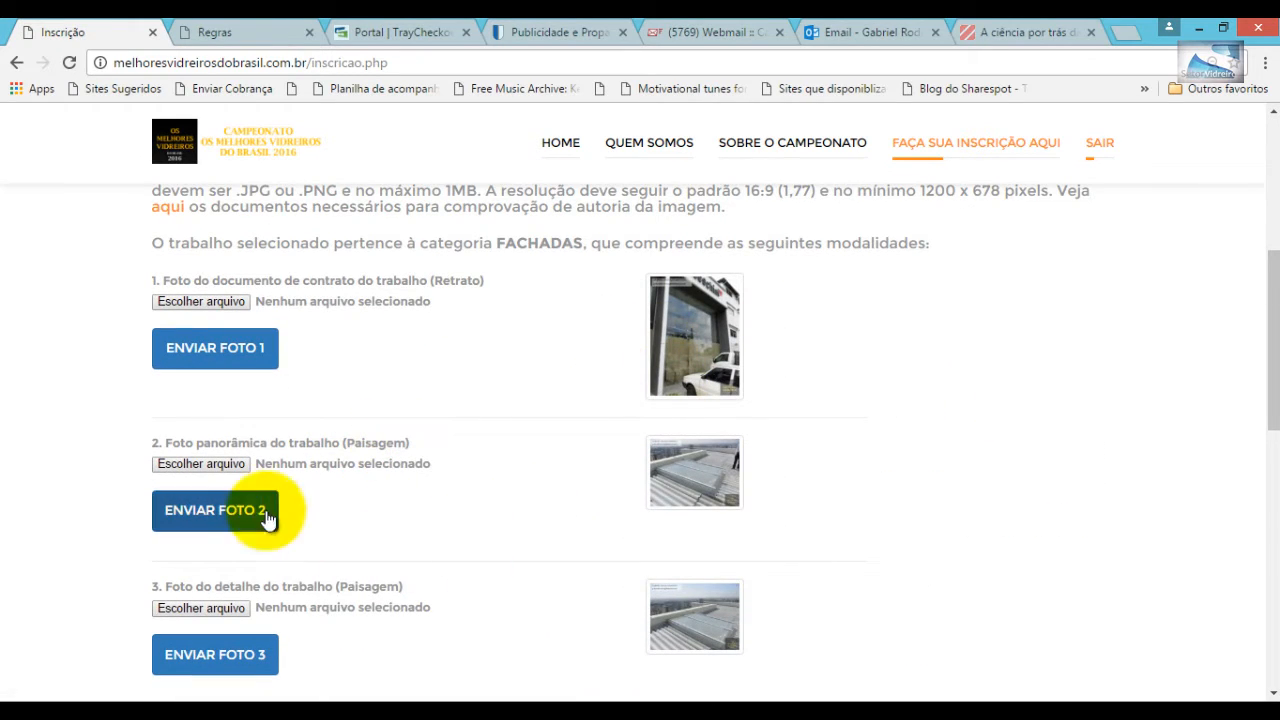
- Set SAM_0207 as the panoramic photo and upload a new detail photo
left_click(214, 463)
scroll(716, 532, "down", 3)
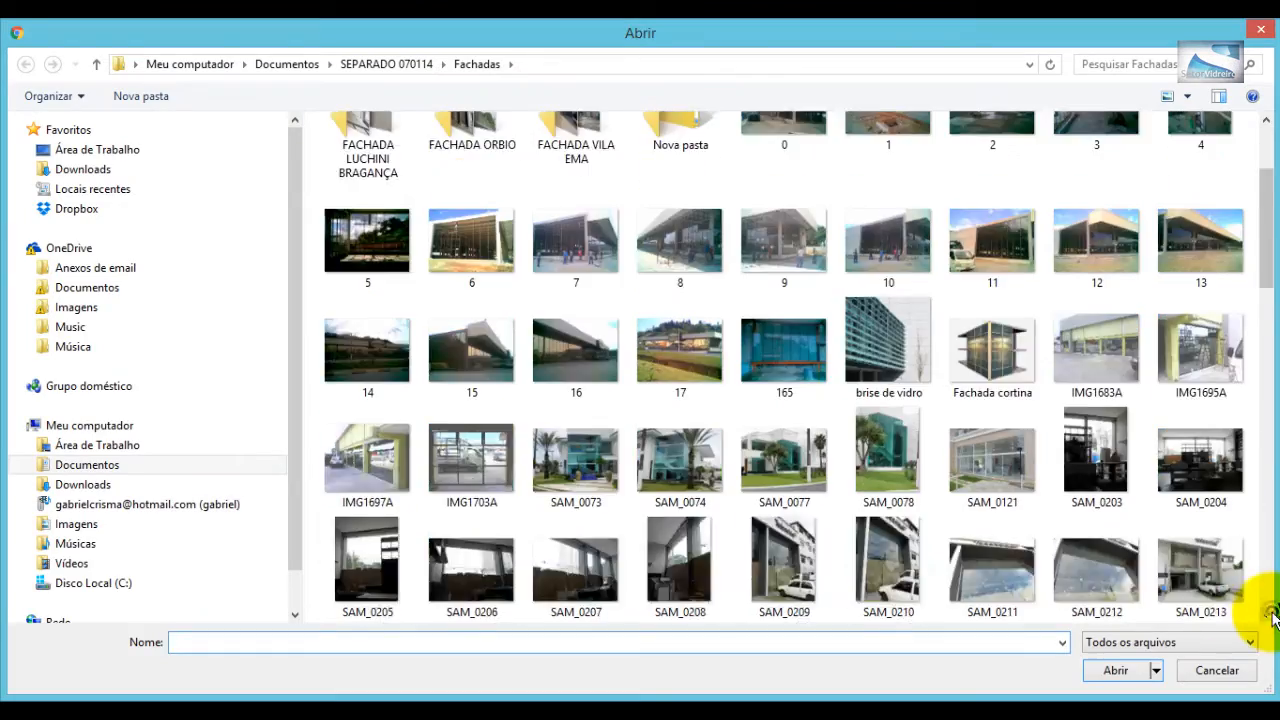
double_click(571, 445)
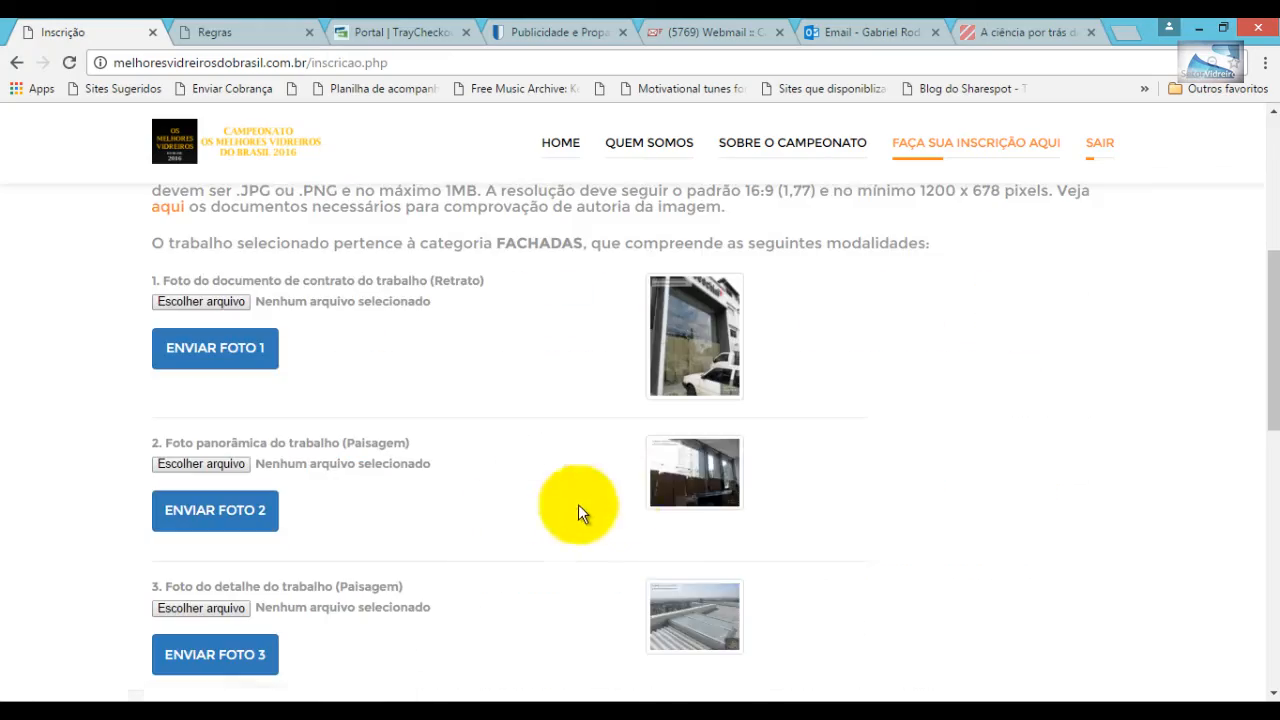
scroll(578, 510, "down", 2)
left_click(200, 389)
scroll(1265, 618, "down", 2)
scroll(1265, 618, "down", 1)
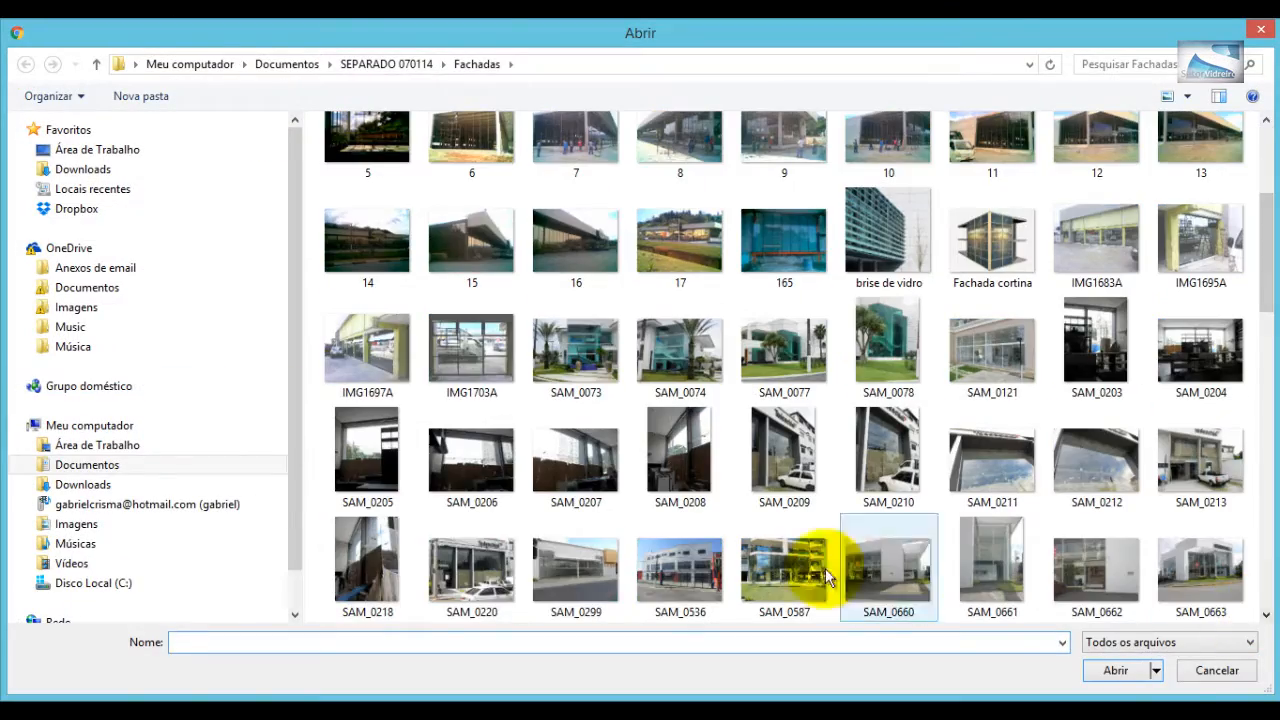
double_click(457, 558)
left_click(203, 390)
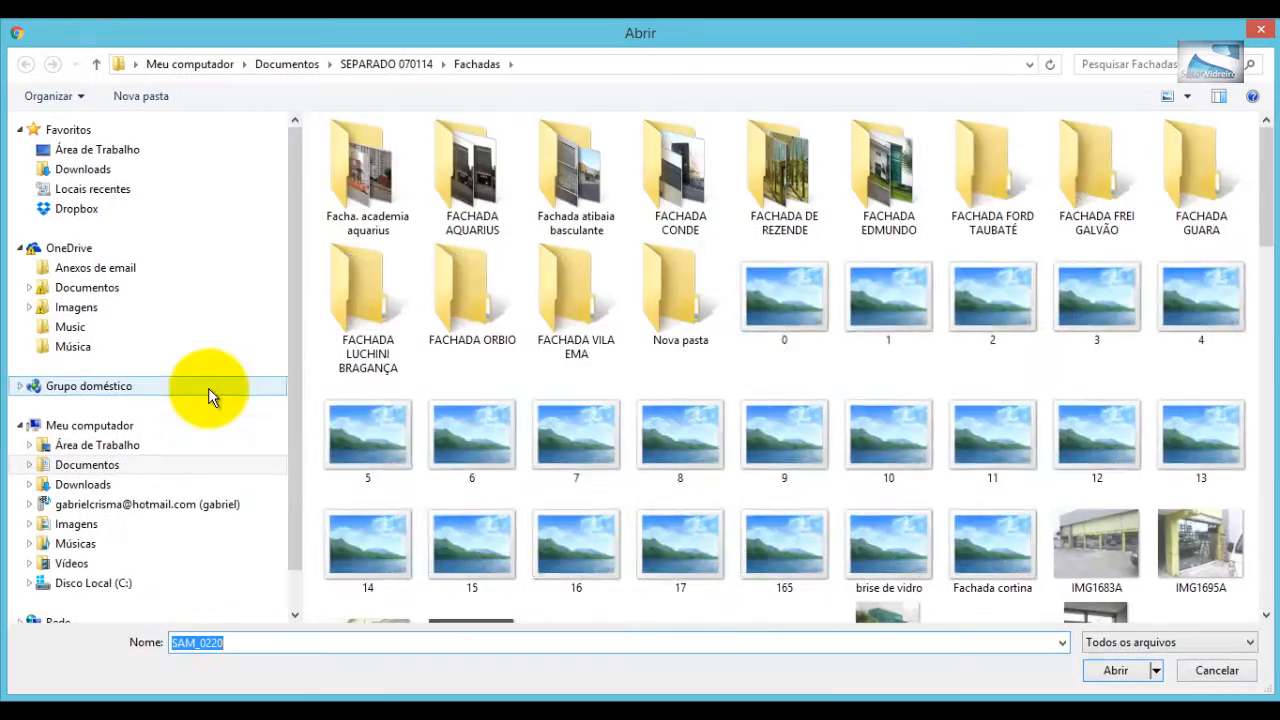
scroll(1257, 214, "down", 3)
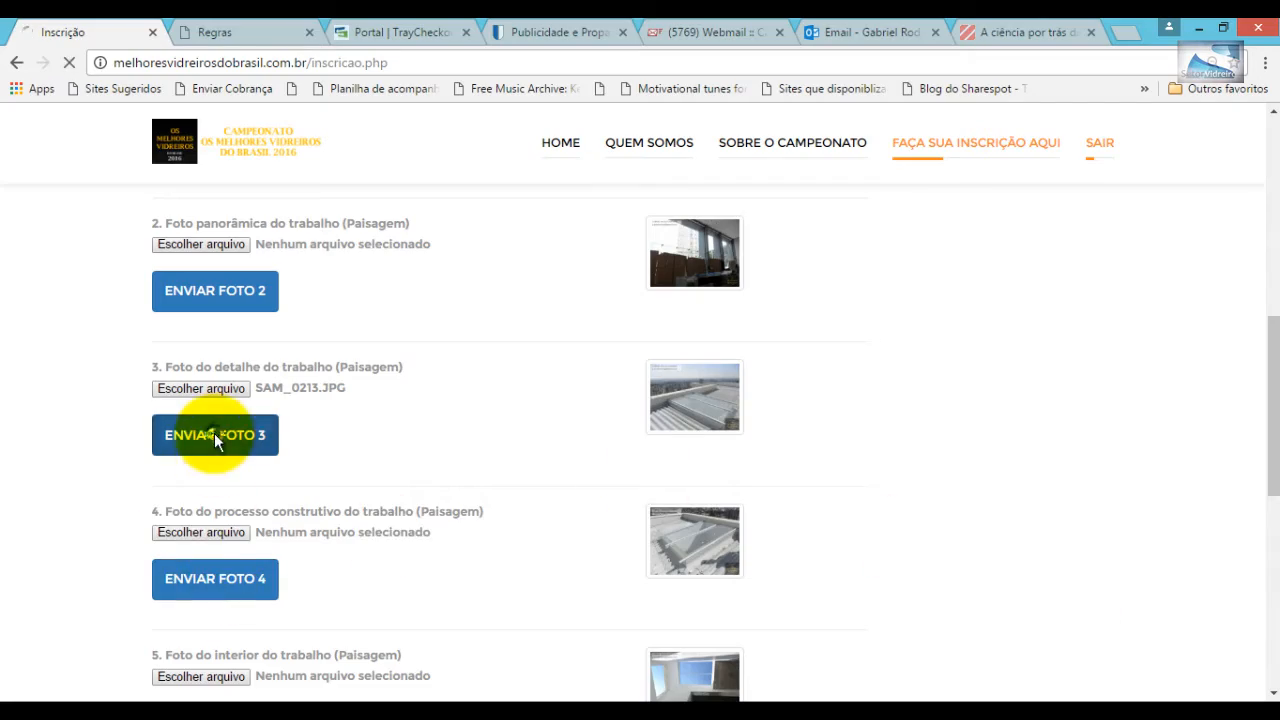
left_click(214, 435)
- Upload SAM_0220 as the construction-process photo and SAM_0211 as the interior photo
scroll(214, 440, "down", 2)
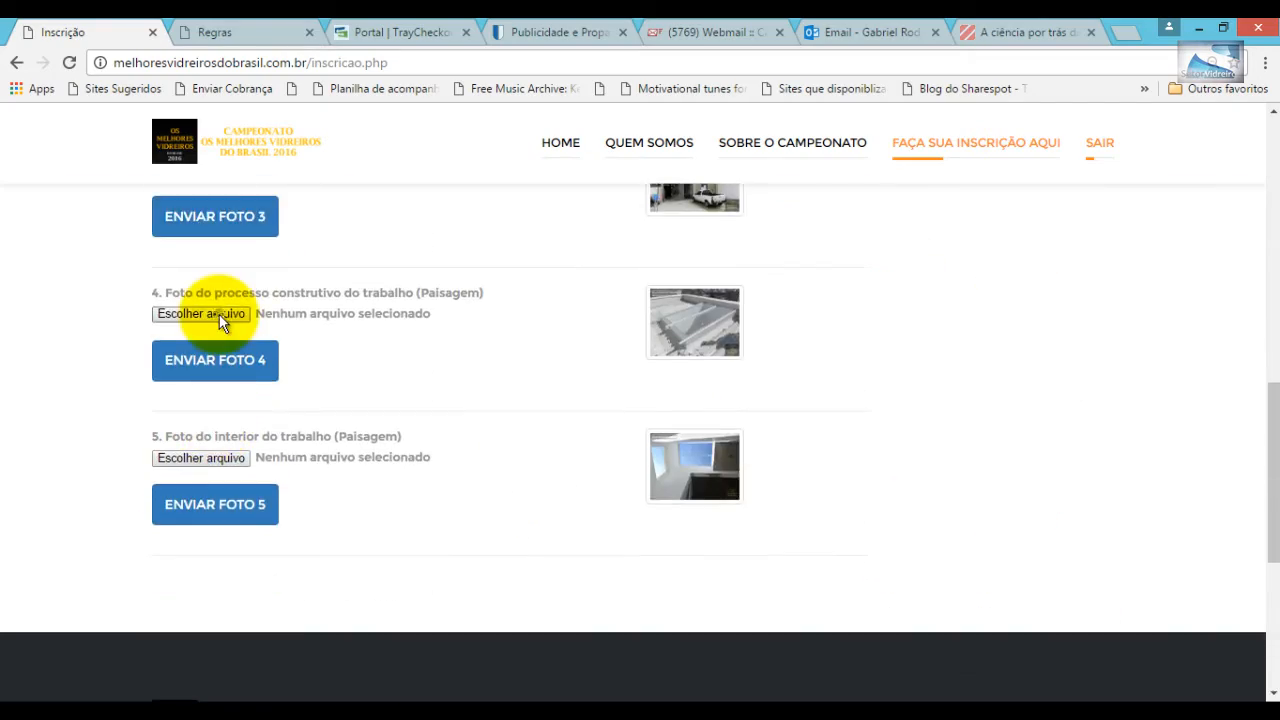
left_click(220, 318)
scroll(1249, 243, "down", 5)
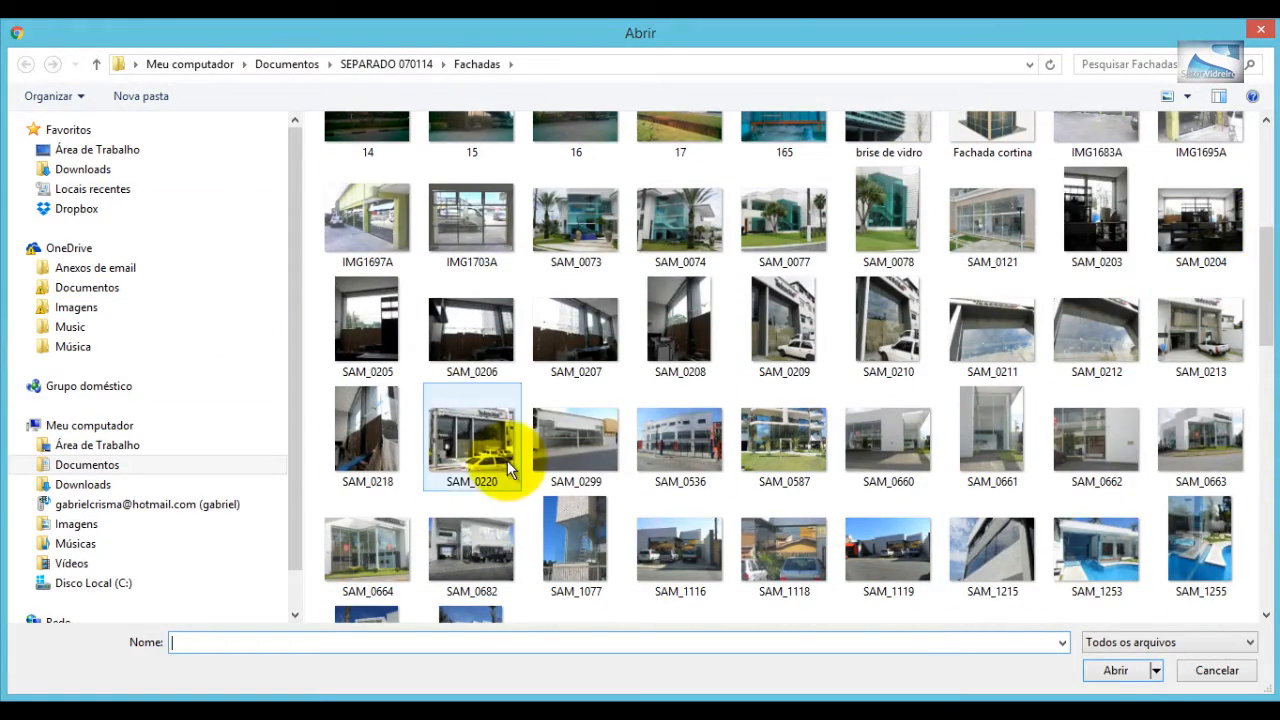
left_click(480, 445)
left_click(1116, 670)
left_click(207, 357)
left_click_drag(1272, 231, 1262, 488)
left_click(220, 497)
scroll(1270, 233, "down", 4)
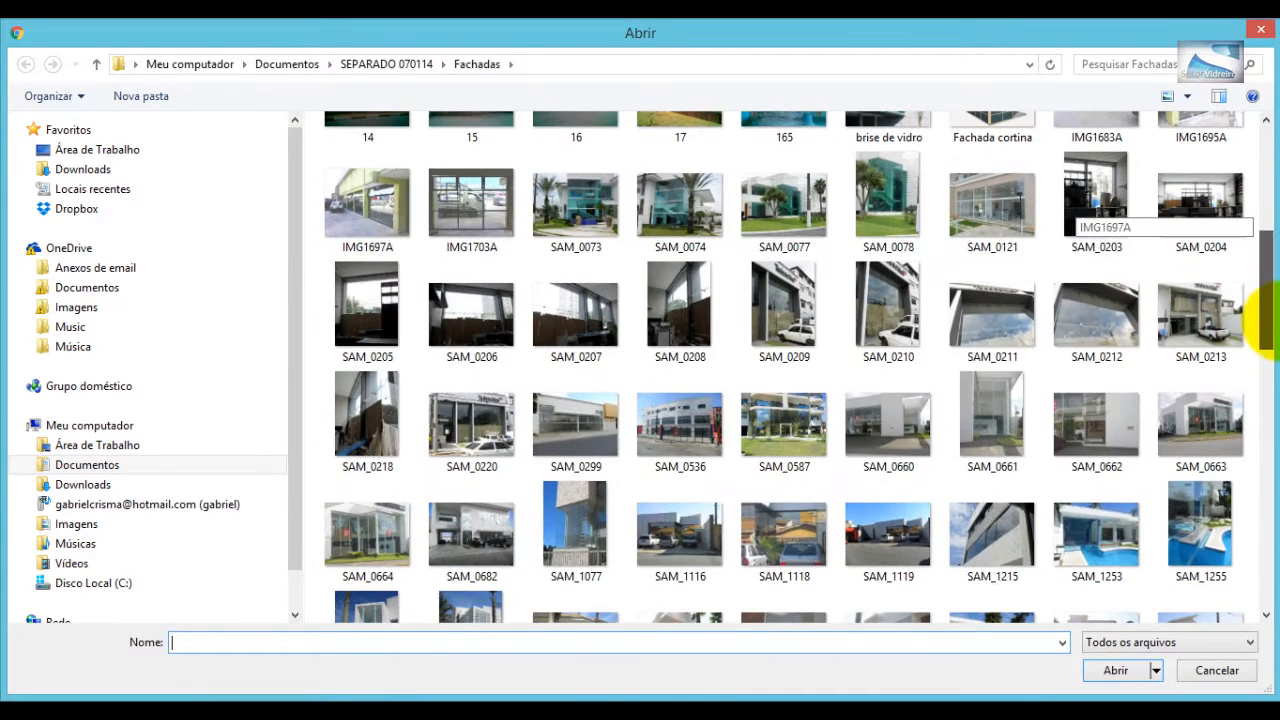
left_click(980, 332)
left_click(1114, 670)
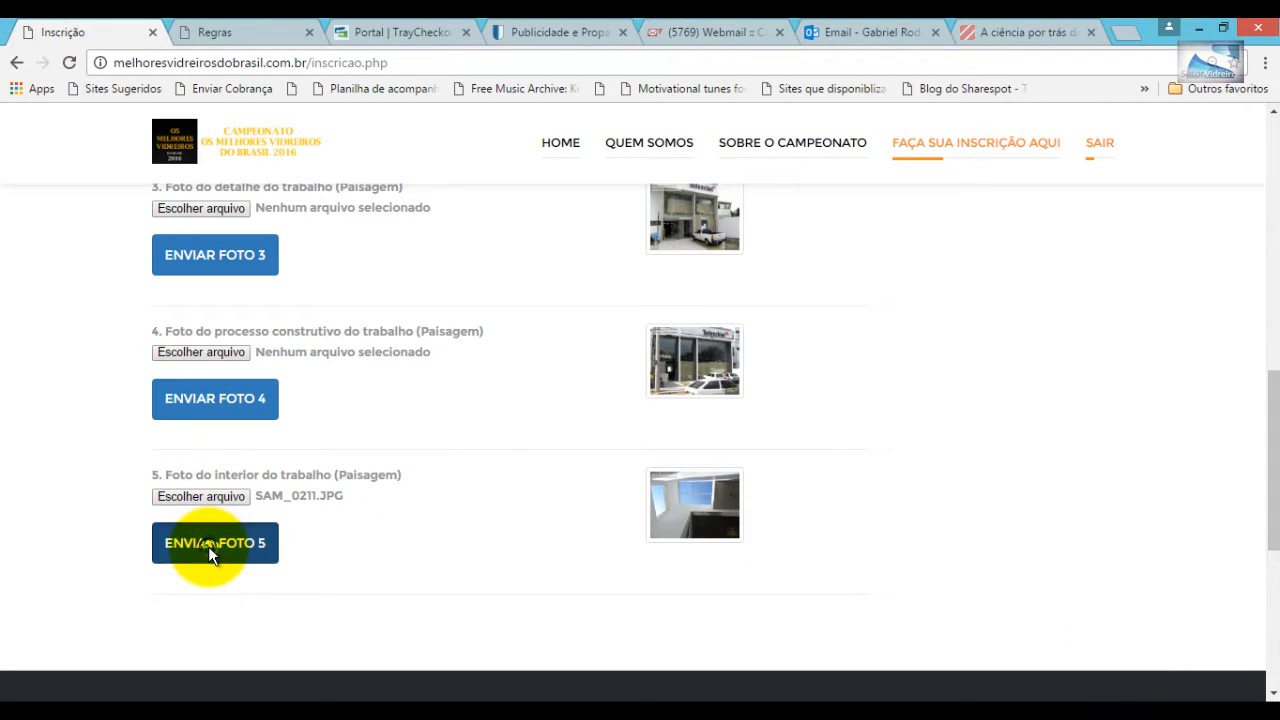
left_click(208, 546)
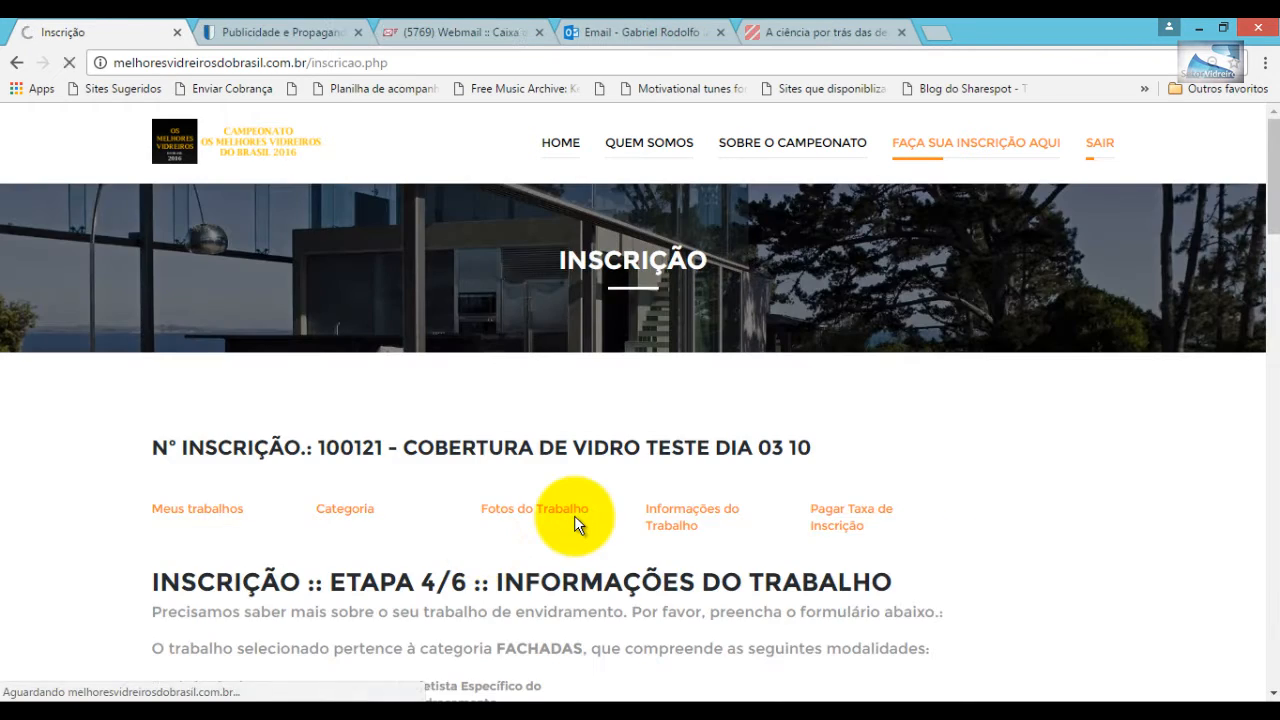
- Fill in the work's seller from the suggestions and the glazing designer's name
scroll(574, 515, "down", 3)
scroll(574, 515, "up", 1)
scroll(1272, 245, "down", 1)
left_click(171, 393)
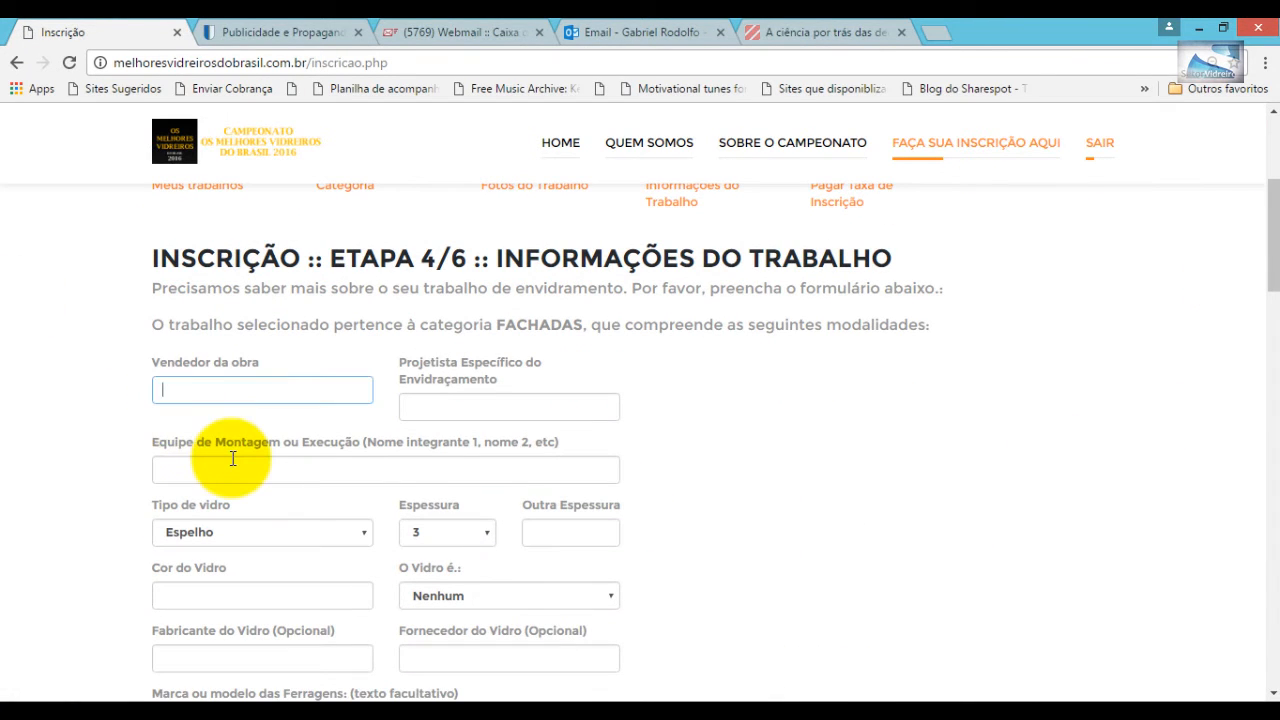
type("Ga")
left_click(198, 414)
key("Tab")
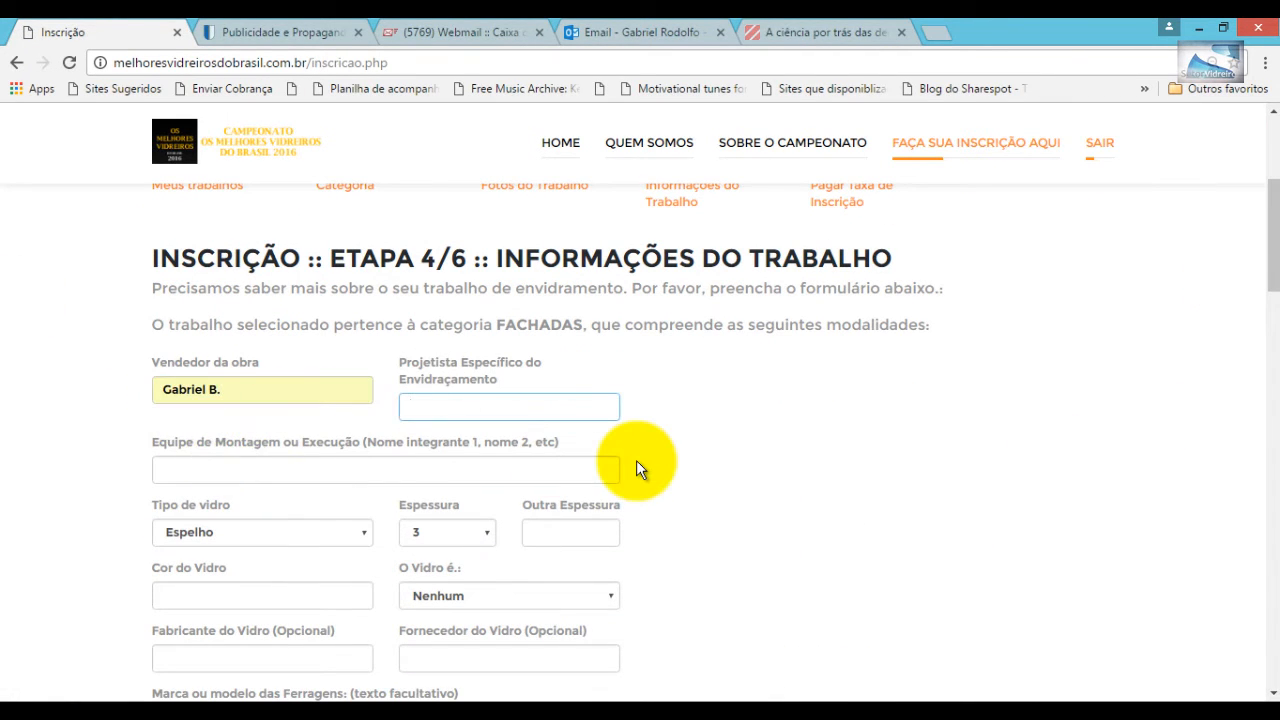
type("gabriel 2")
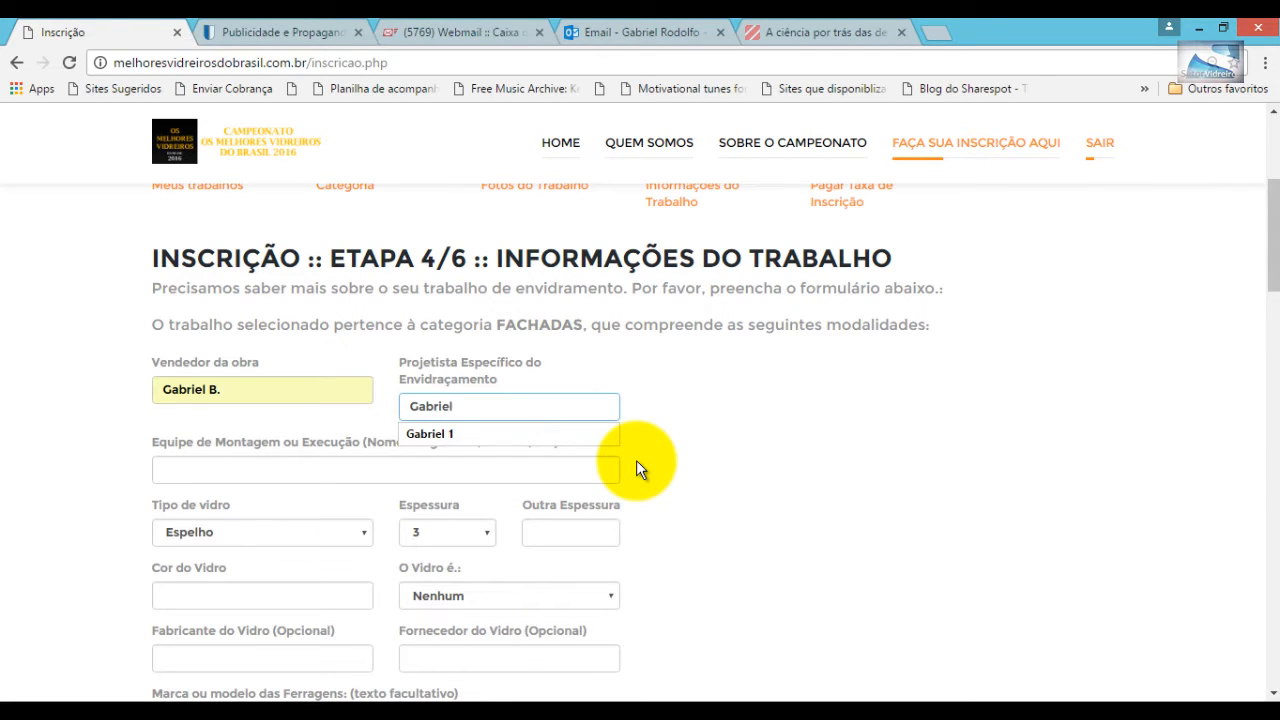
- Enter the installation team members' names, correcting the capitalisation and spelling of the last surname
left_click(237, 465)
type("João")
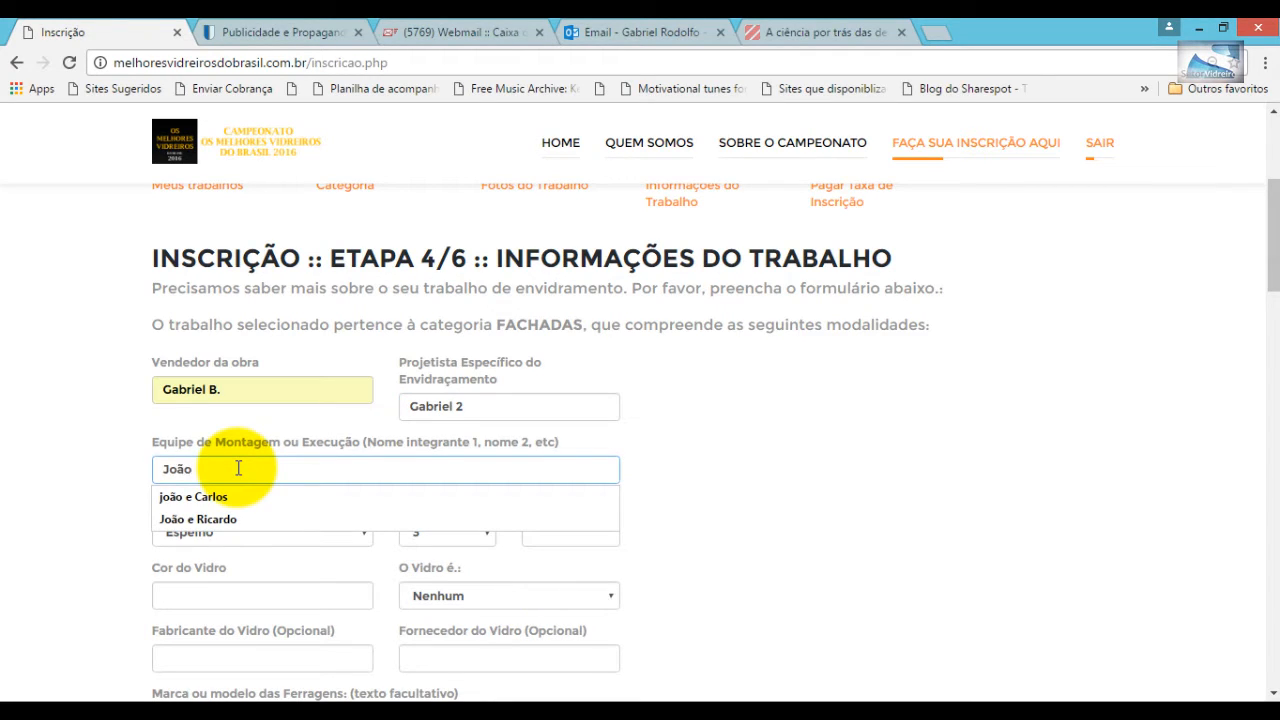
type(" Carlos,")
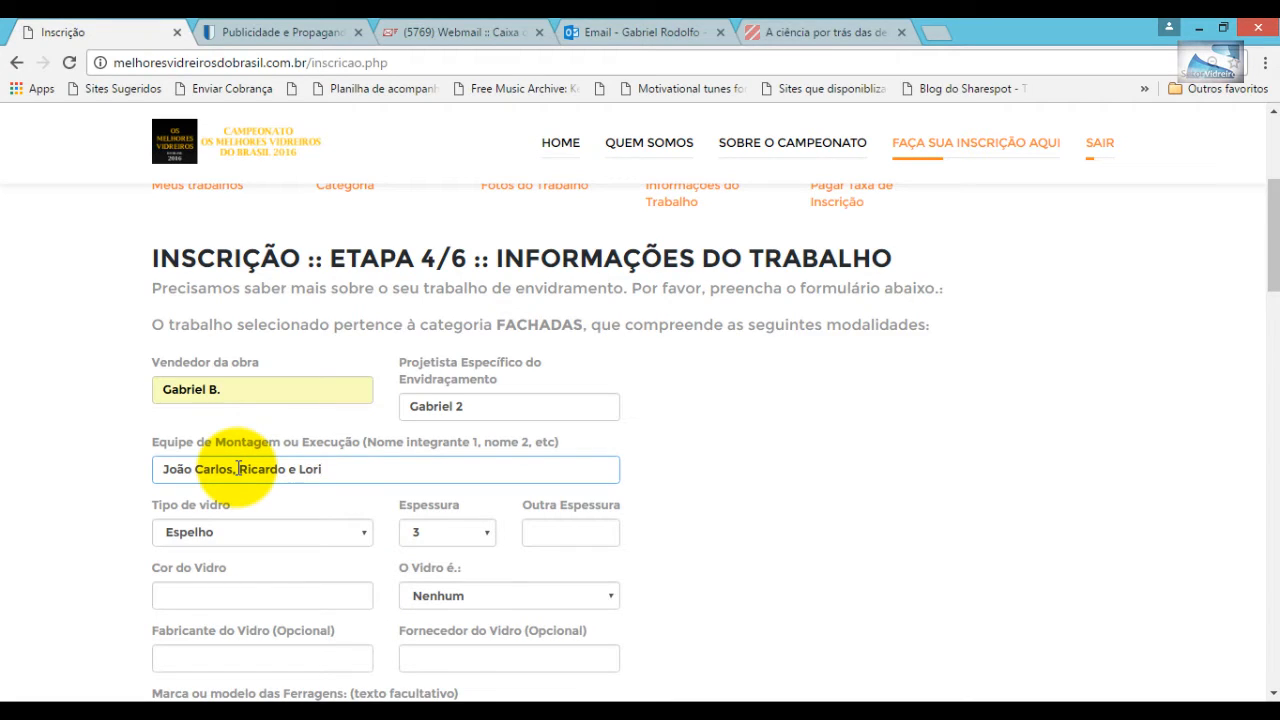
key("End")
type("tin")
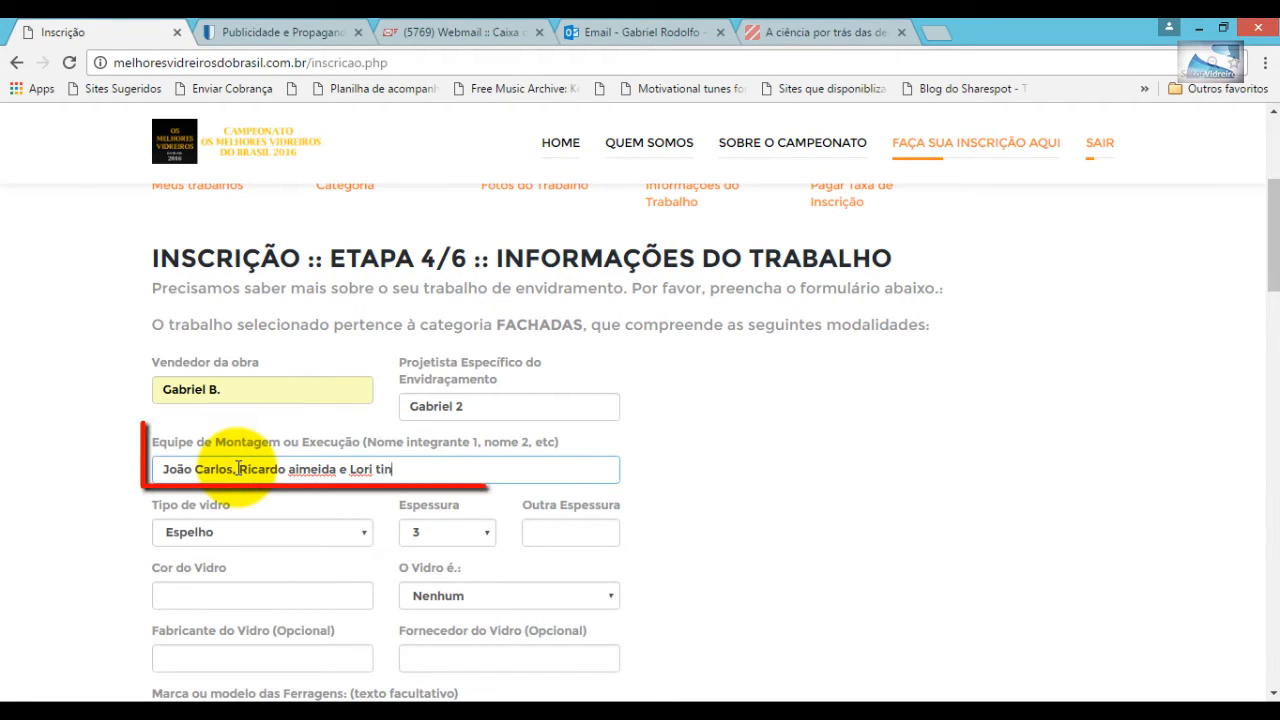
type("a")
key("Left")
key("Left")
key("Left")
key("BackSpace")
type("t")
key("BackSpace")
type("T")
- Set the glass type to Vidro laminado with thickness 8
left_click(363, 532)
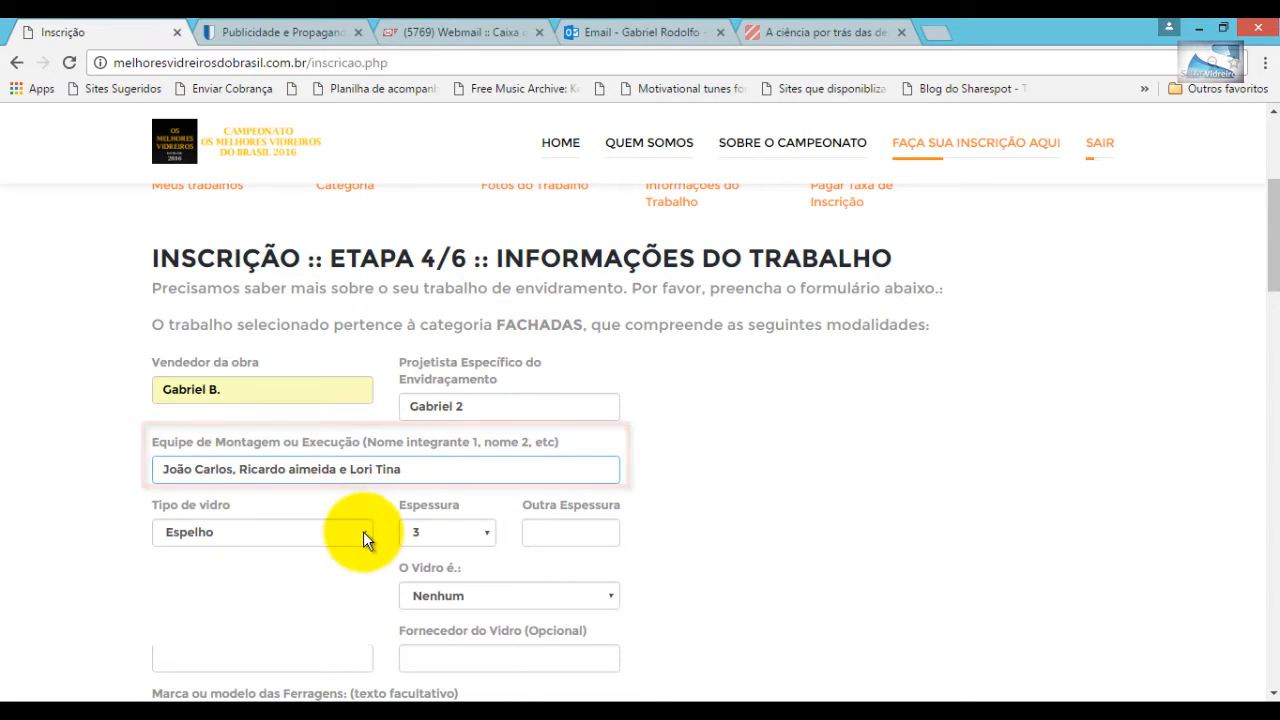
scroll(362, 500, "down", 2)
left_click(357, 312)
left_click(325, 378)
left_click(448, 313)
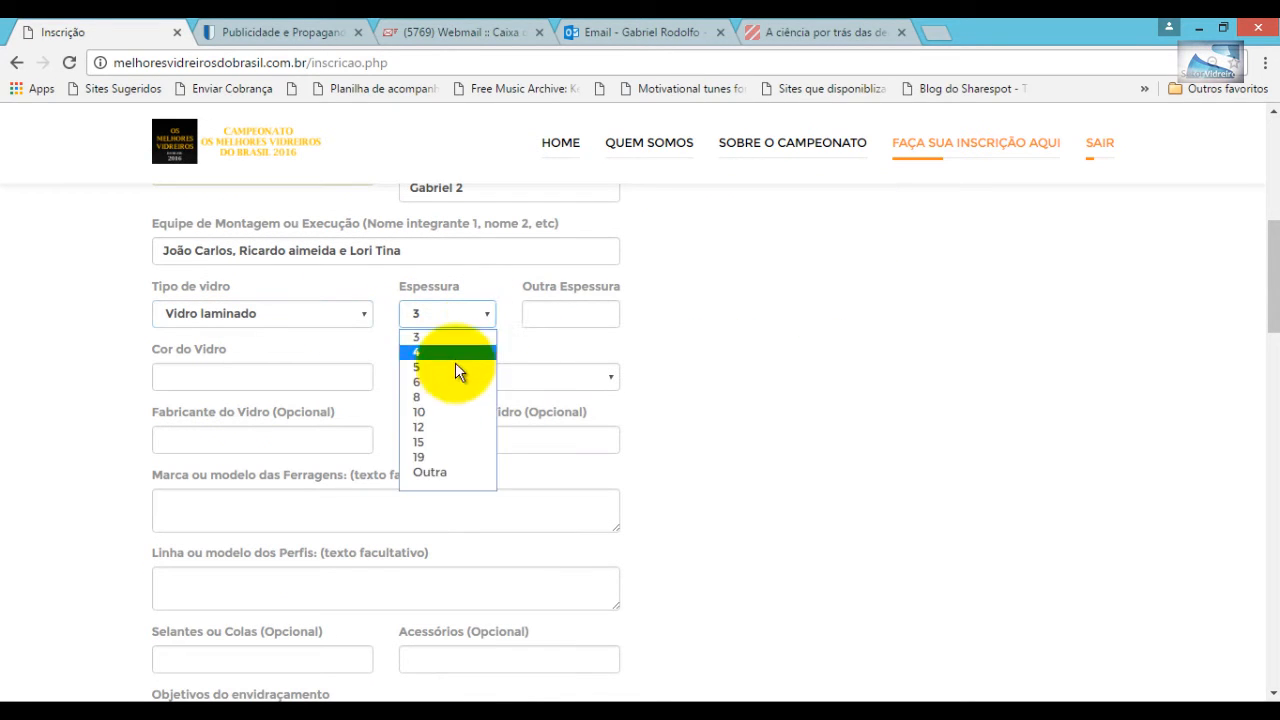
left_click(425, 397)
- Enter the glass colour and set the glass property to Vidro Refletivo
left_click(210, 376)
type("b")
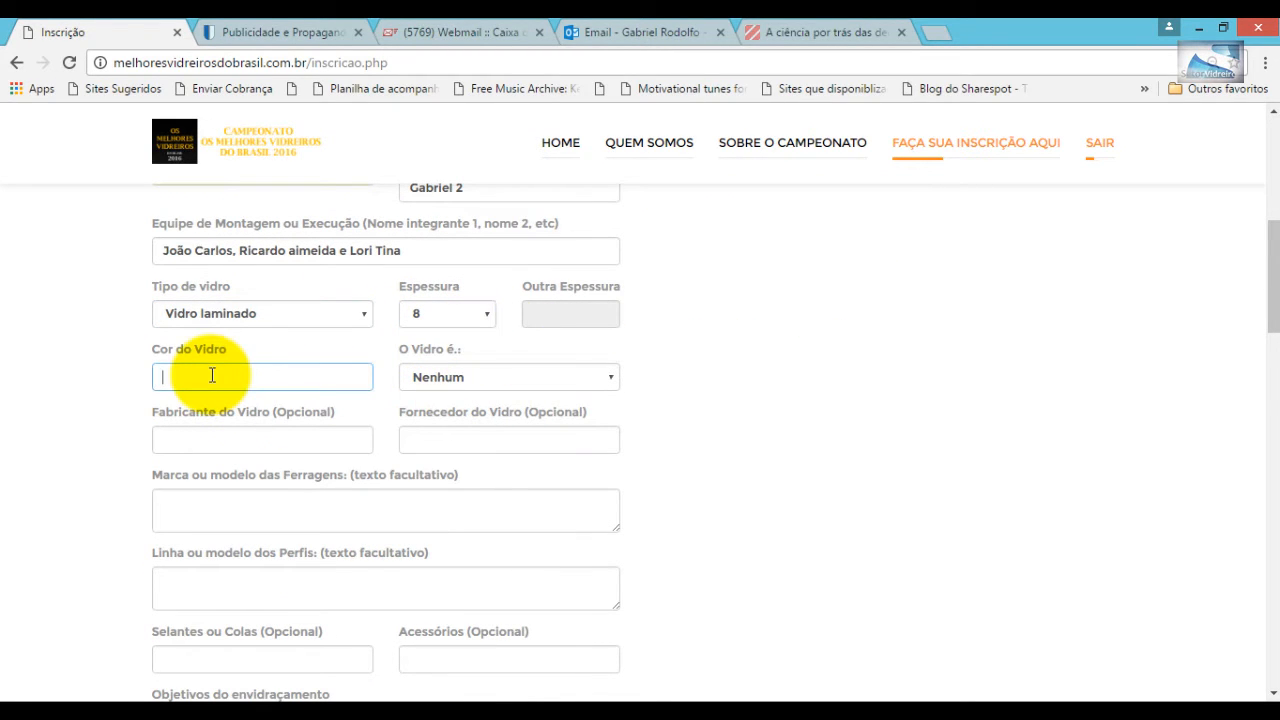
left_click(612, 379)
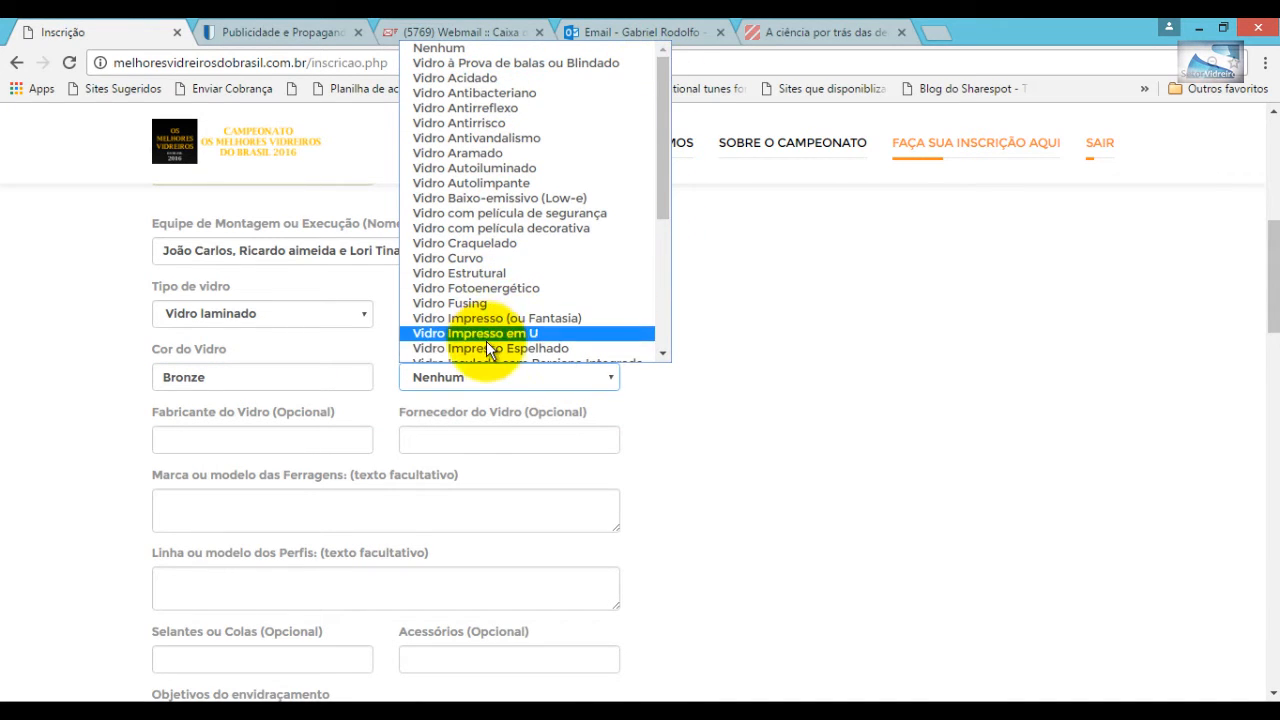
scroll(485, 347, "down", 3)
scroll(485, 347, "down", 2)
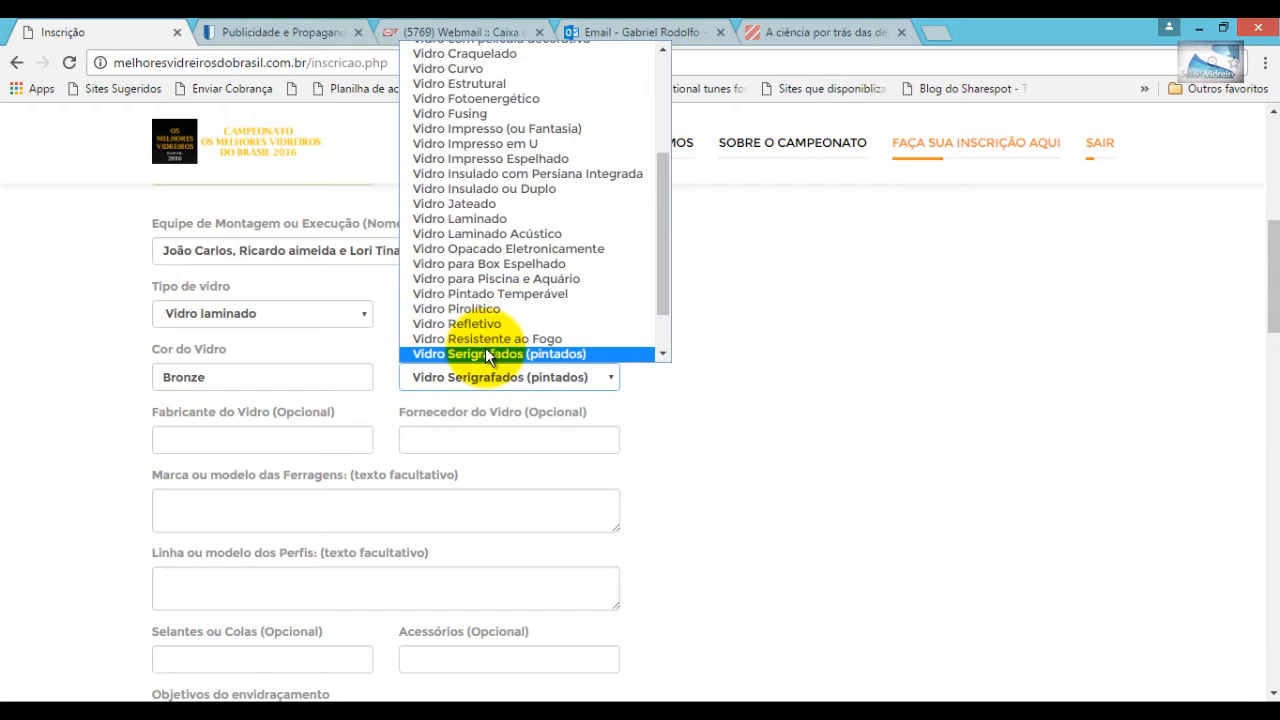
scroll(485, 347, "up", 1)
left_click(487, 350)
- Fill in the glass manufacturer, supplier Tempera 1, hardware AL INDÚSTRIA and profile line ALCLEAN
left_click(195, 437)
type("Cebrace")
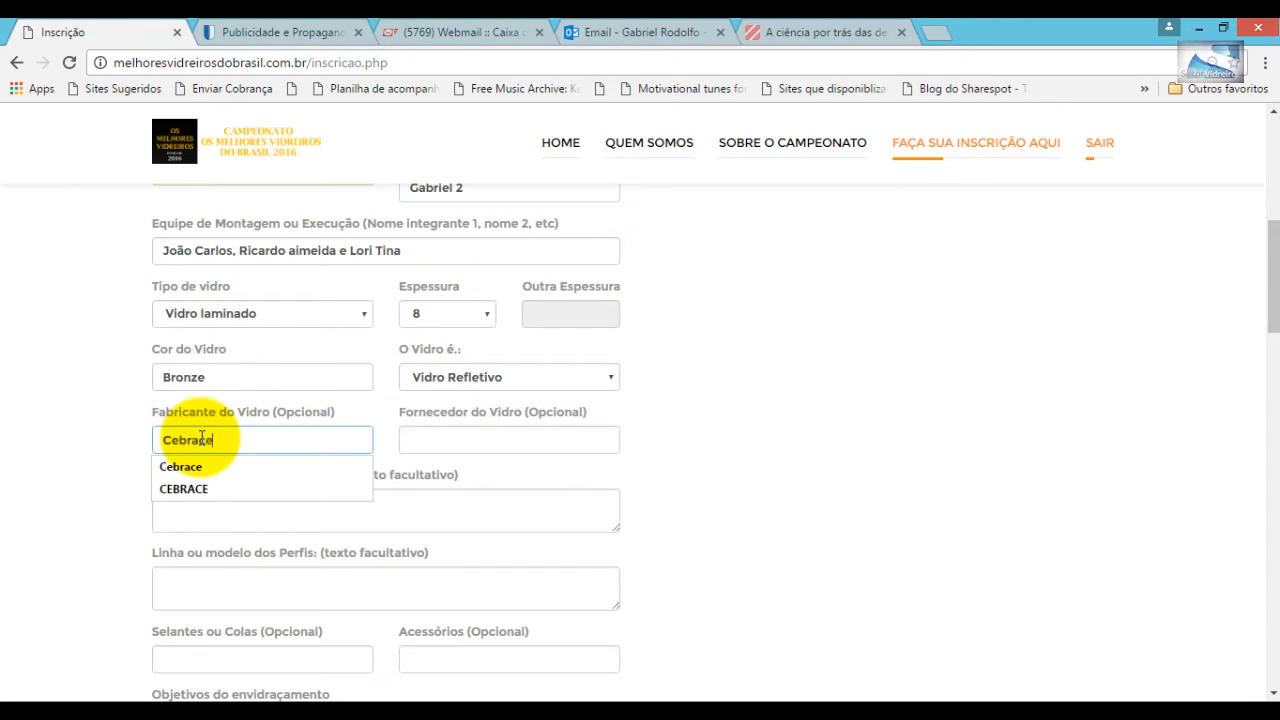
left_click(428, 440)
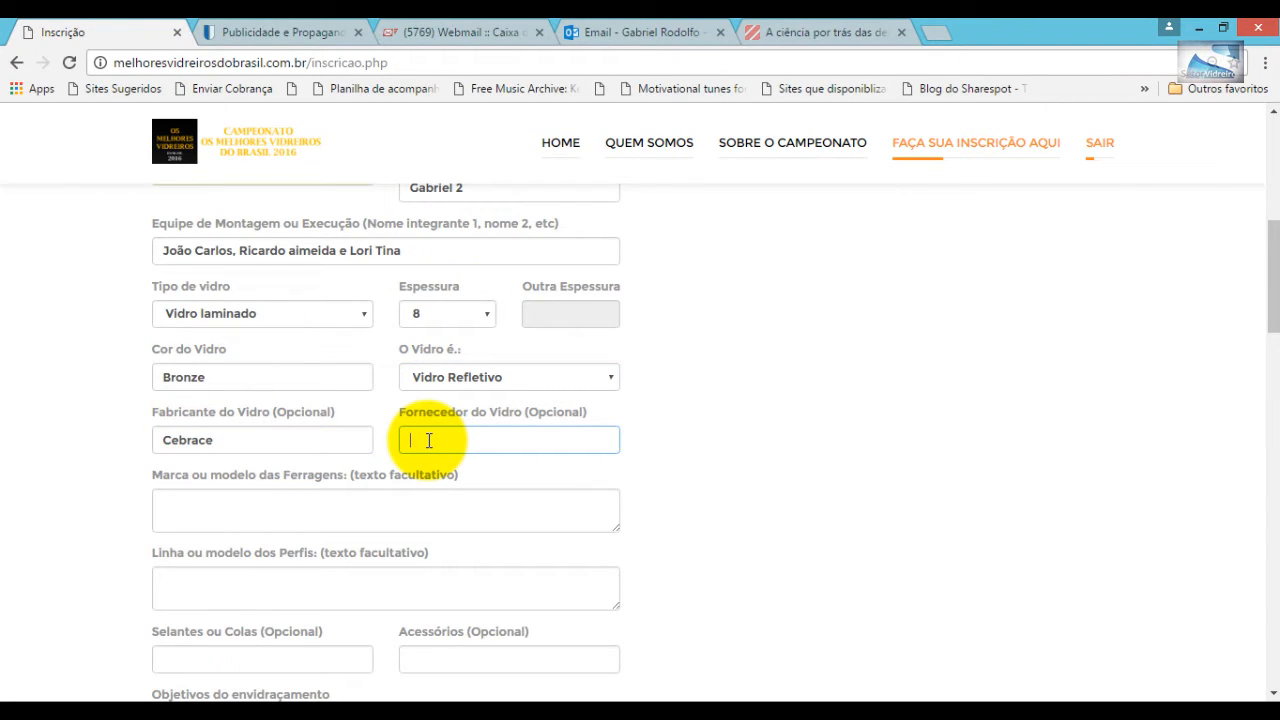
type("Tempera 1")
left_click(184, 505)
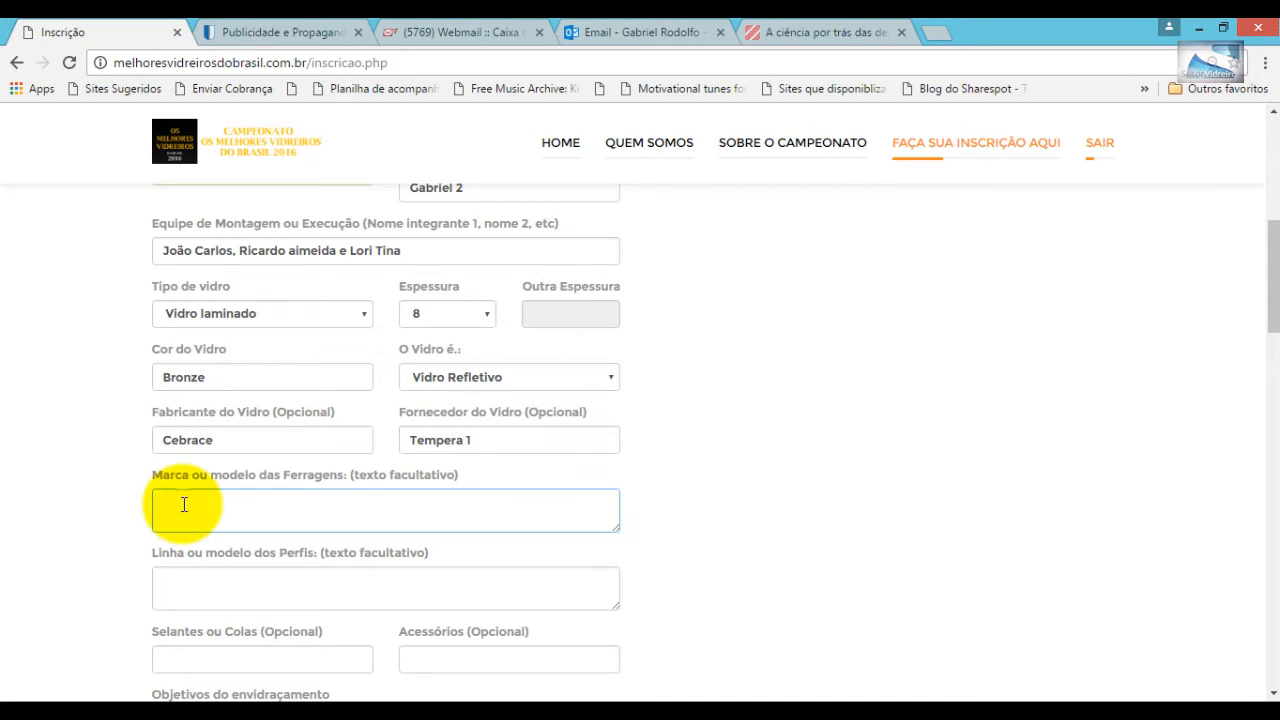
type("AL INDÚSTRIA")
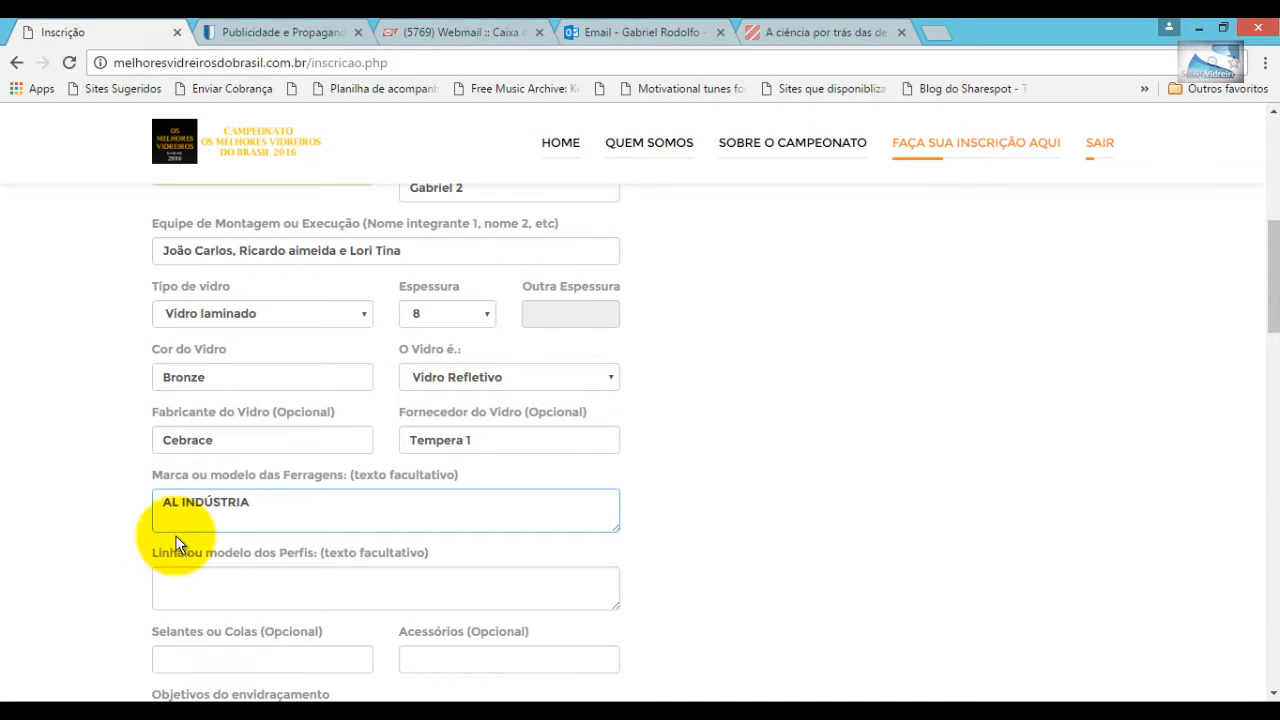
left_click(173, 580)
type("ALCLEAN")
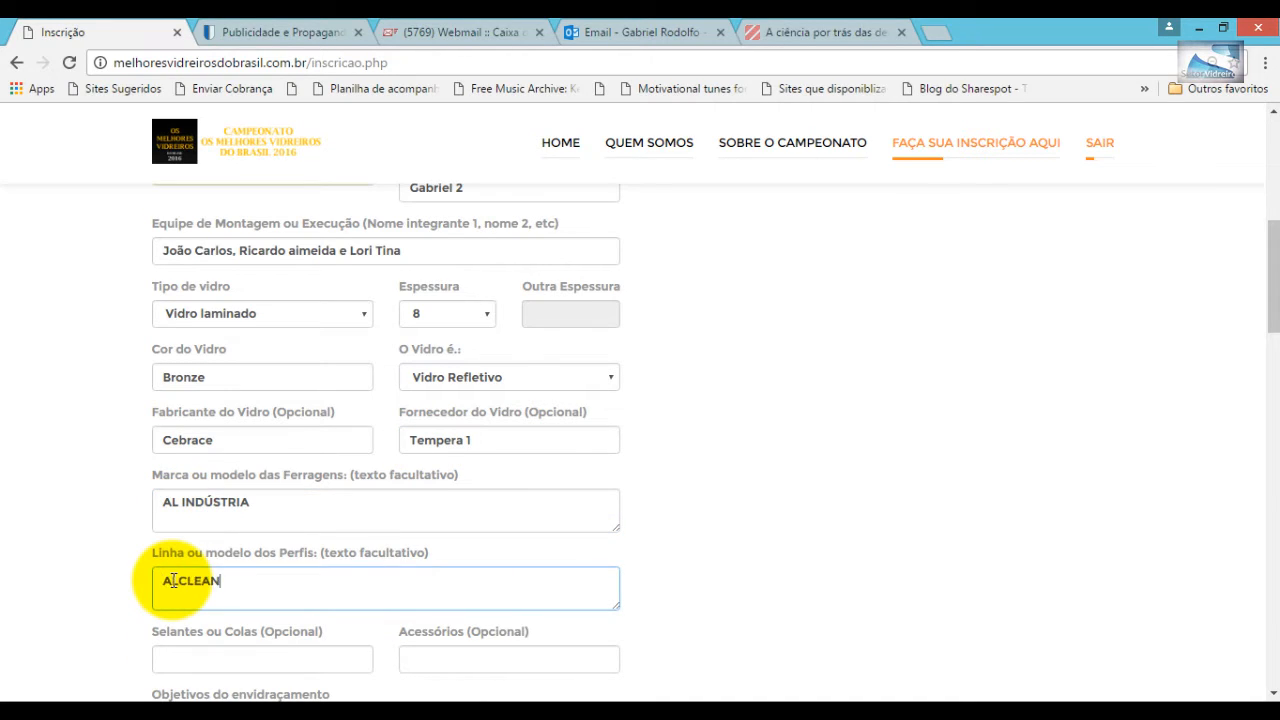
- Set the sealant to ALPATECHNO and the accessories to WR Glass
scroll(220, 480, "down", 2)
left_click(188, 438)
type("A")
left_click(195, 467)
left_click(540, 441)
type("WR Glass")
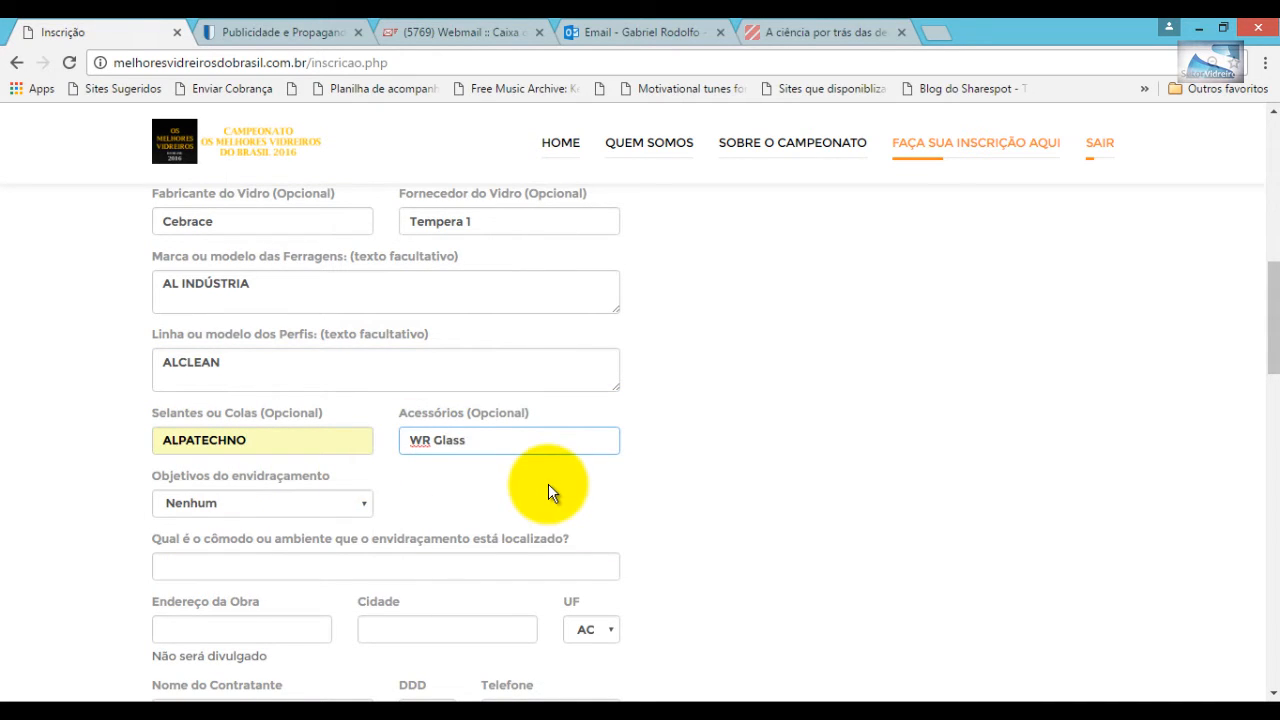
left_click(345, 506)
scroll(345, 506, "down", 2)
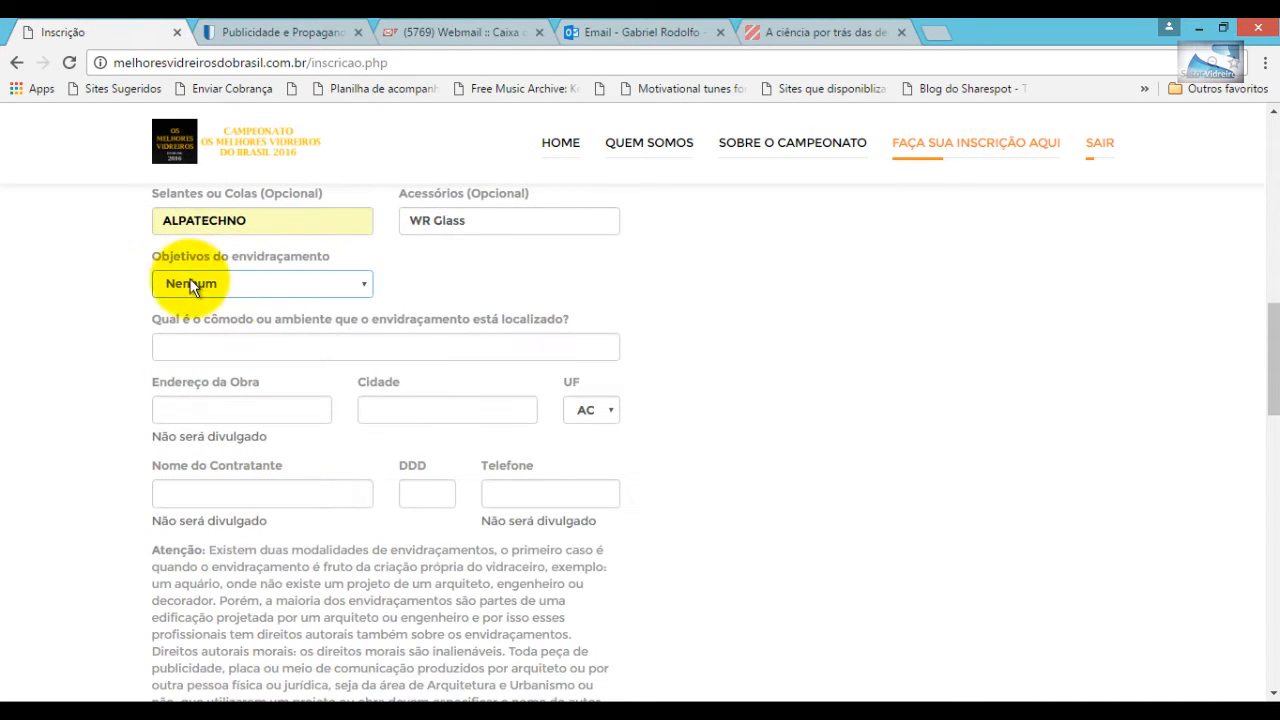
- Set the room to FACHADA, enter the street address, city JACAREÍ and state SP
left_click(192, 344)
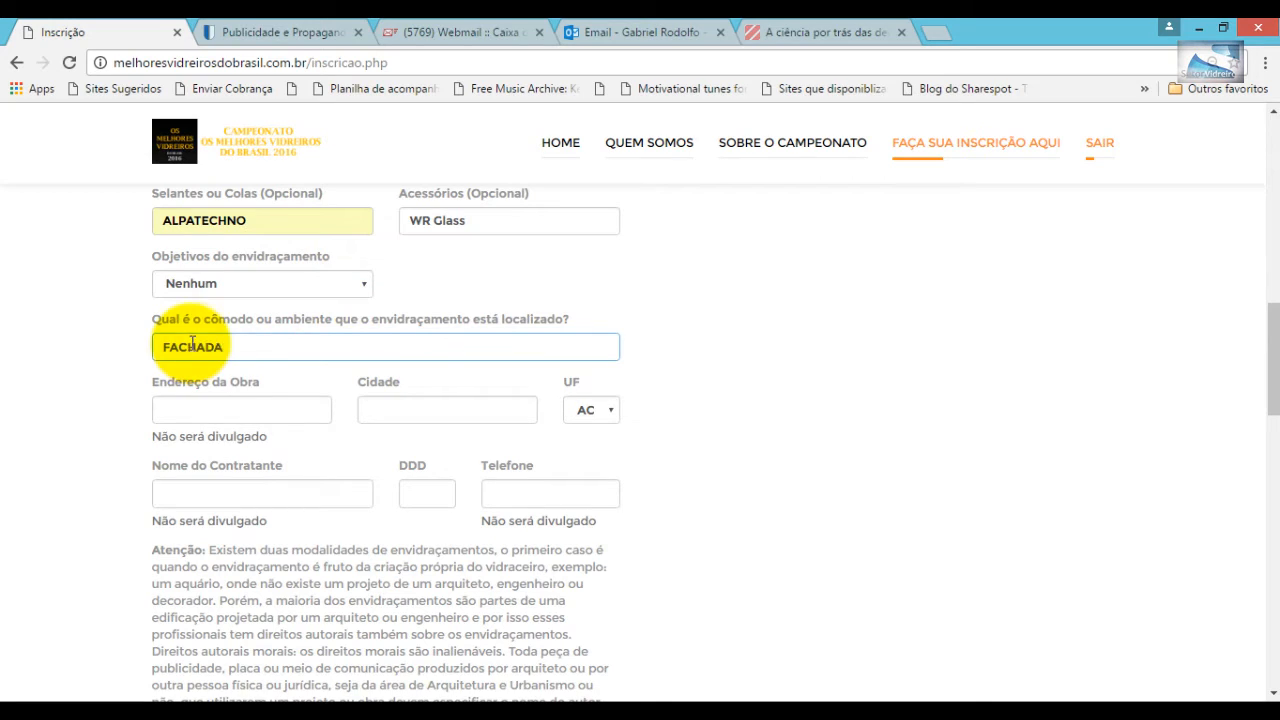
left_click(205, 410)
type("r")
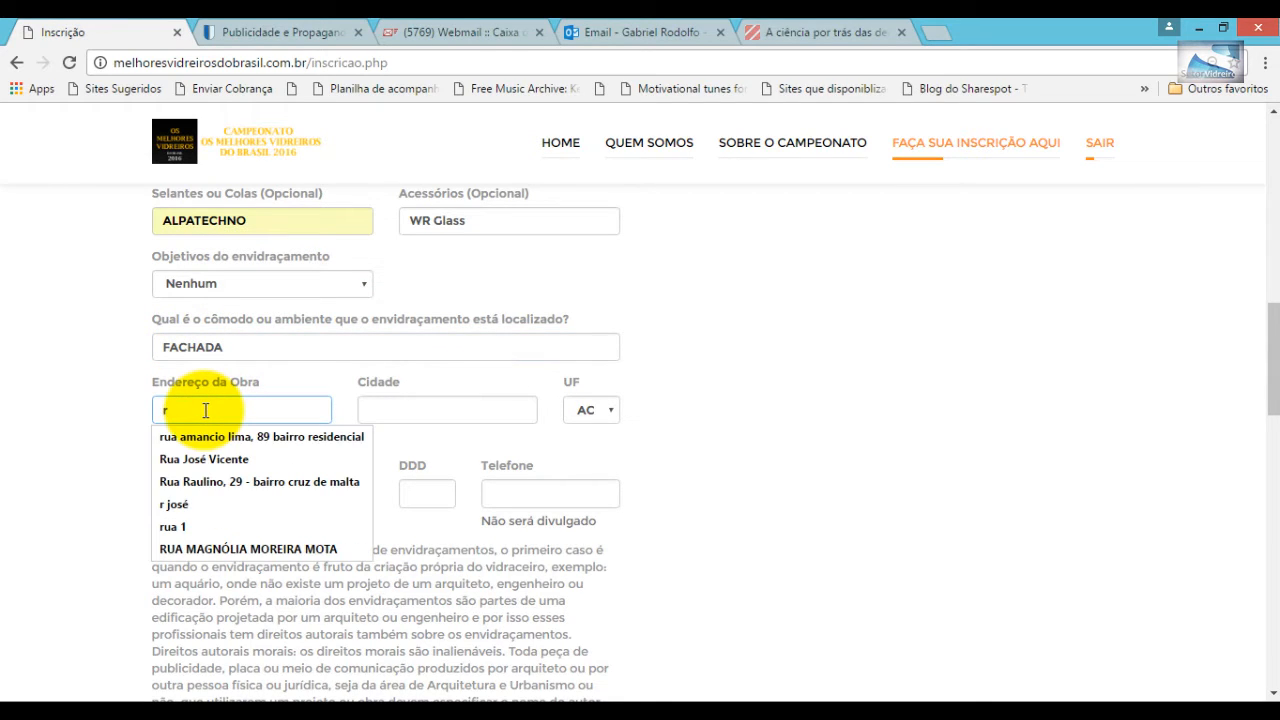
left_click(255, 460)
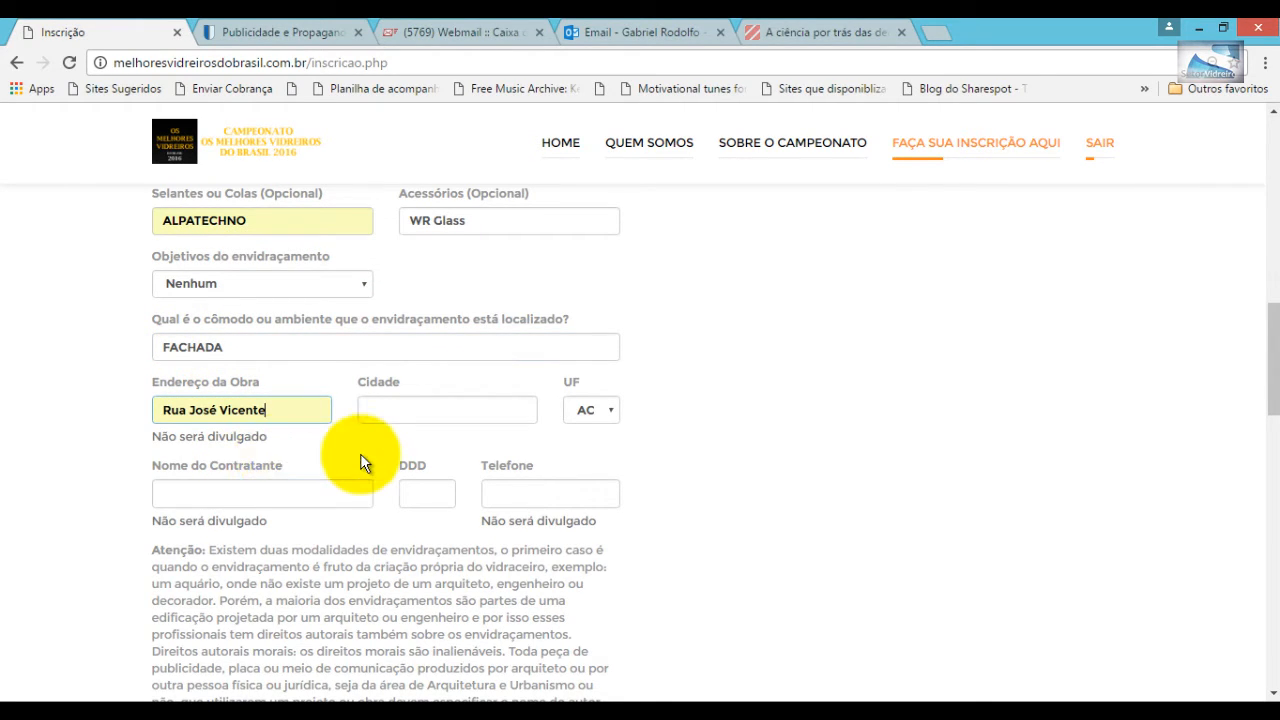
type("- 212")
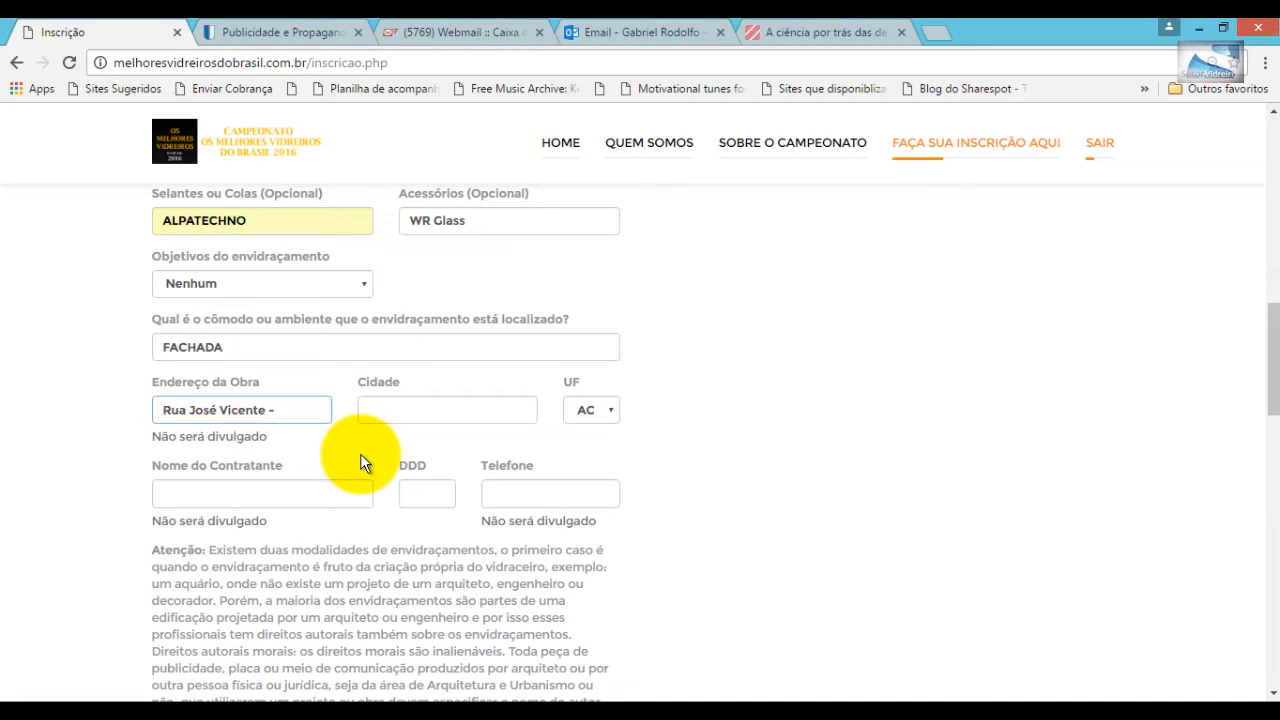
left_click(378, 410)
type("J")
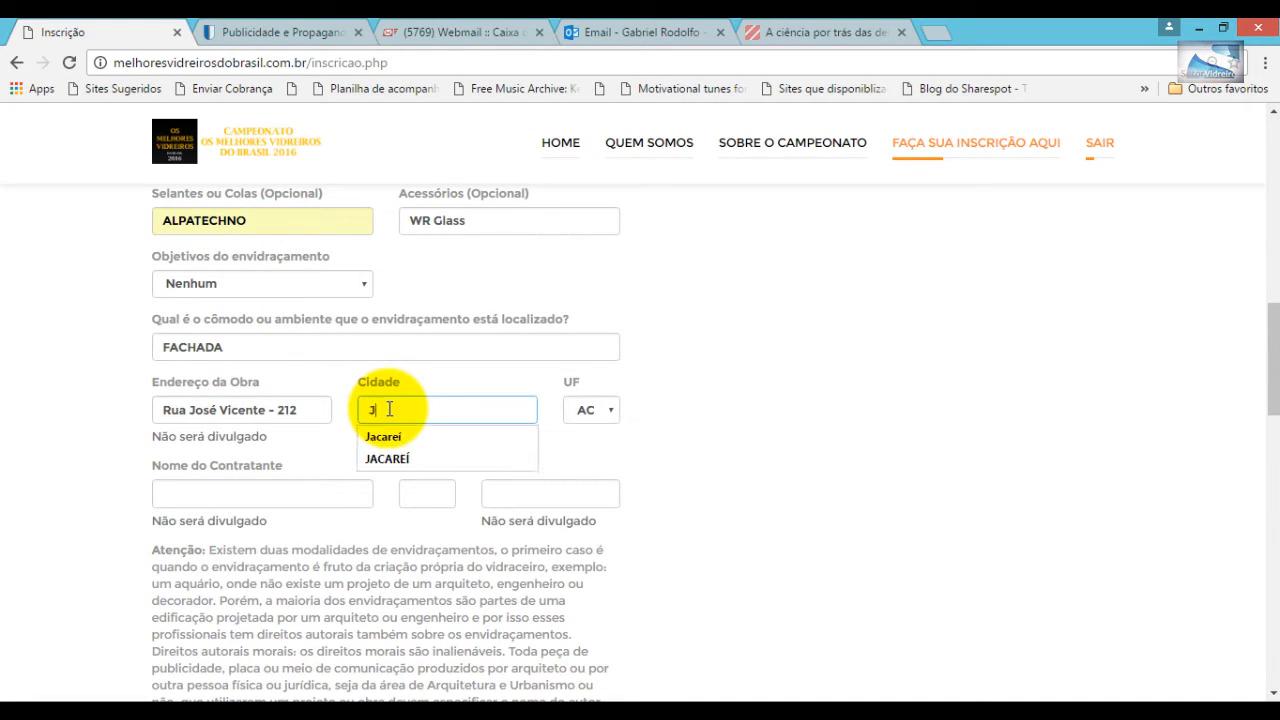
left_click(410, 460)
left_click(595, 408)
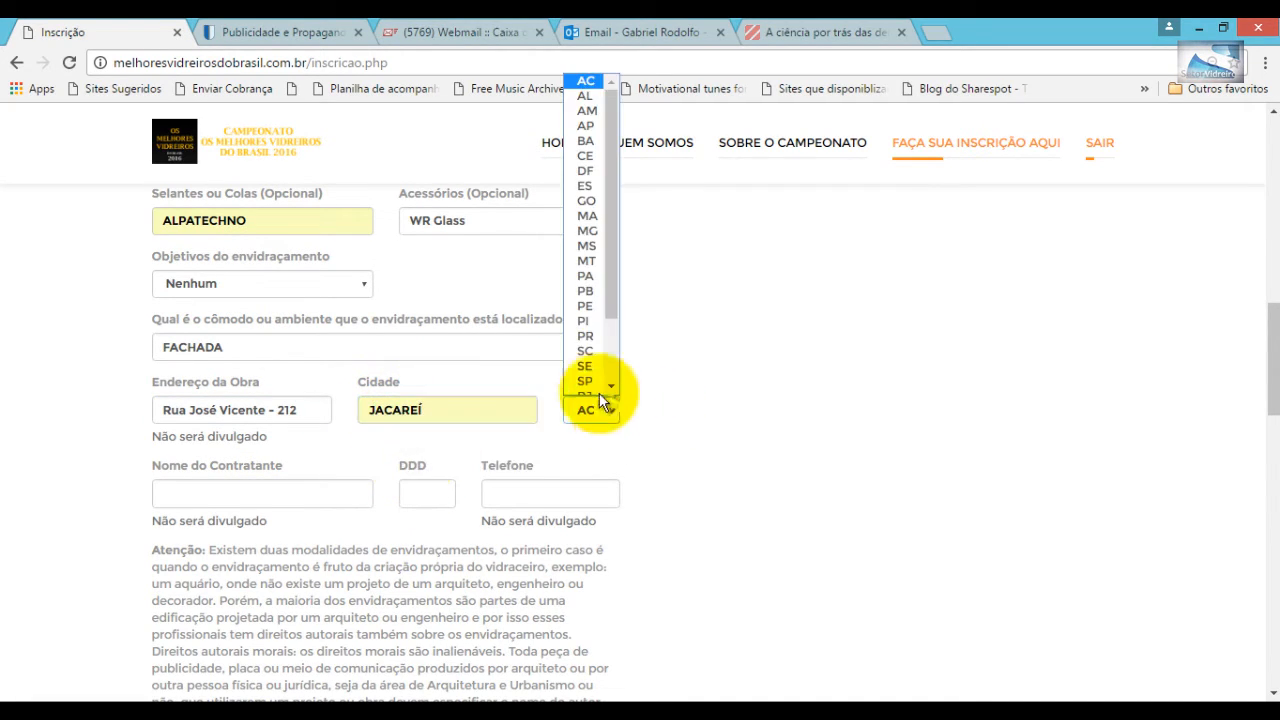
left_click(588, 355)
- Enter the contractor's name, area code and phone number
left_click(180, 492)
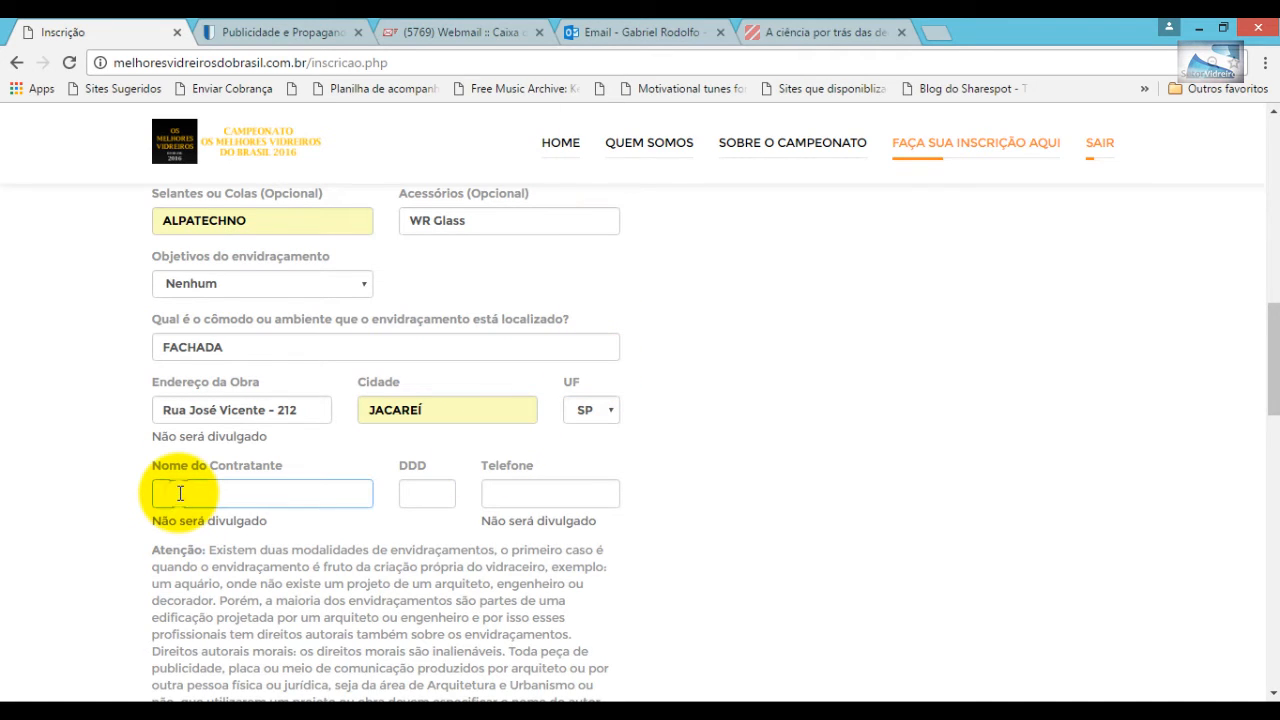
left_click(414, 492)
type("12")
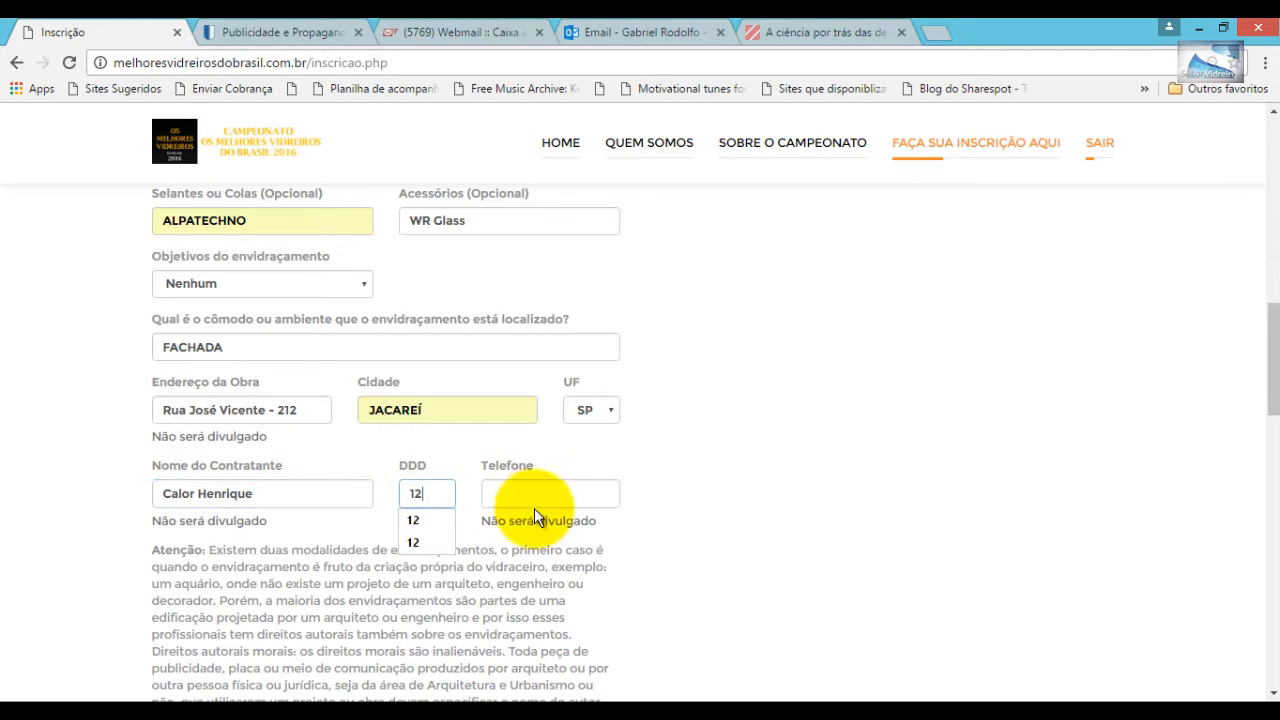
left_click(526, 485)
type("9999-9999")
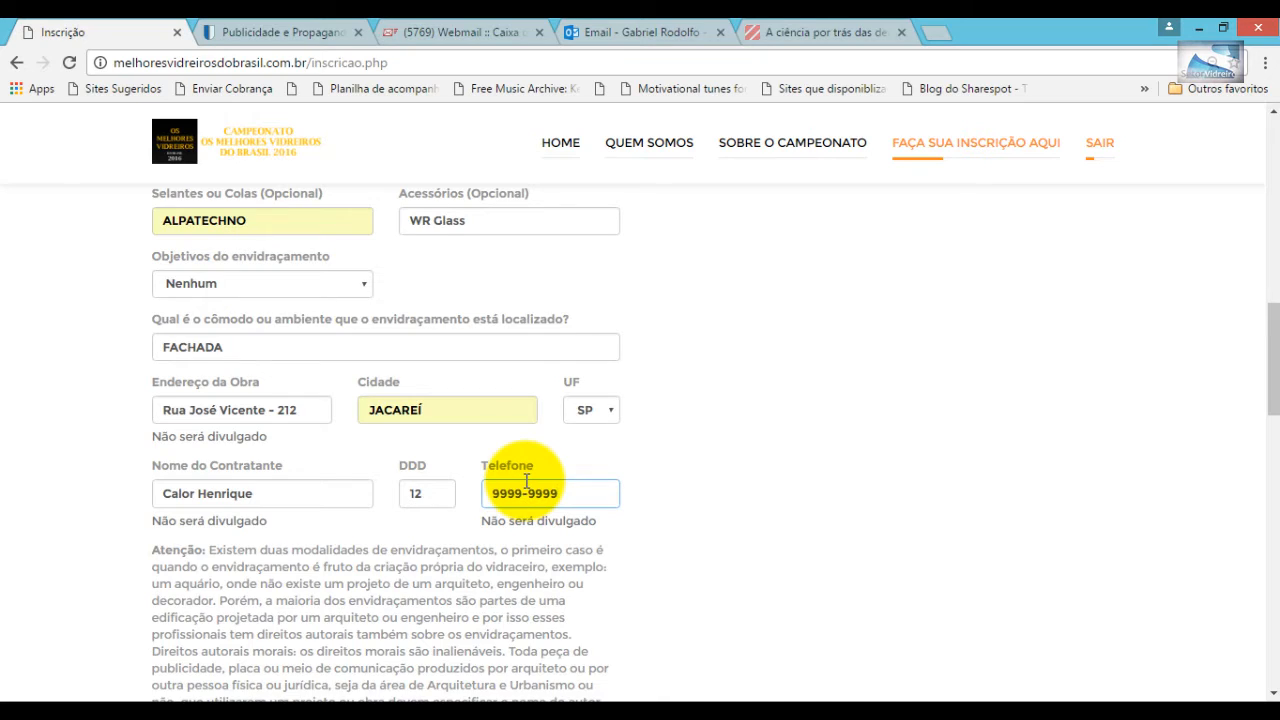
scroll(526, 482, "down", 2)
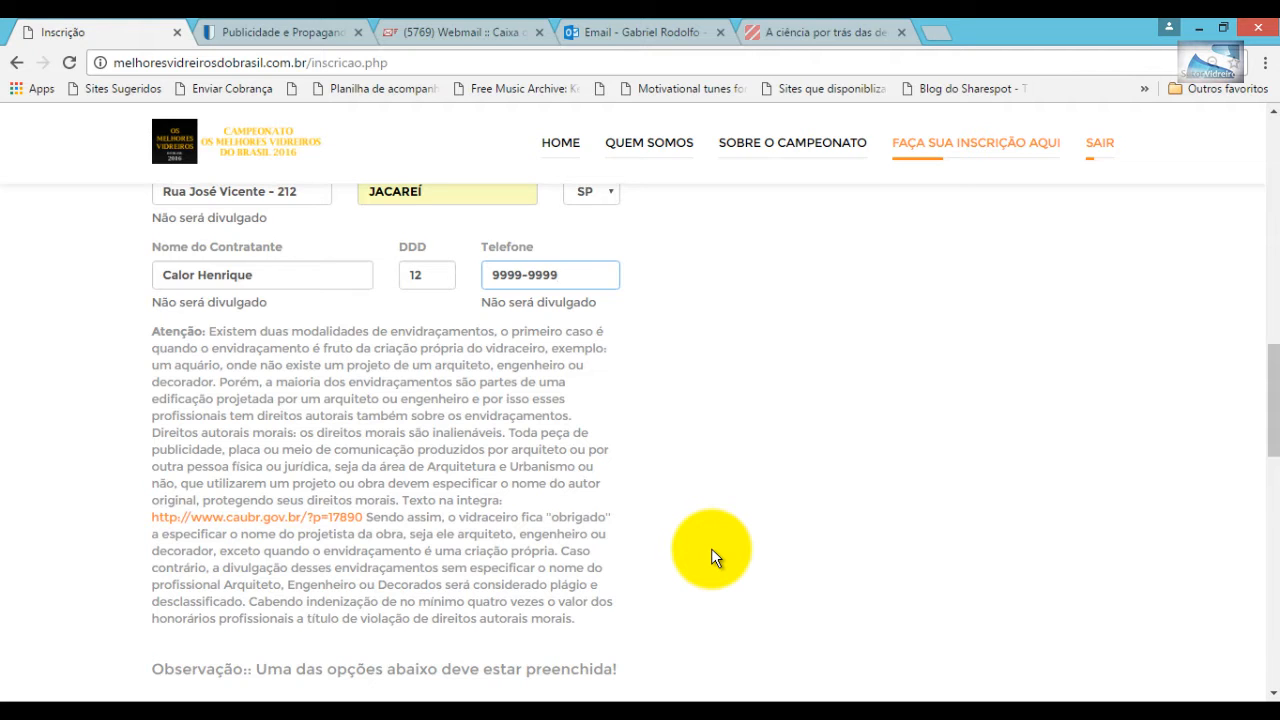
- Fill in the architect's first name, surname and contact phone under Opção 2
scroll(711, 548, "down", 4)
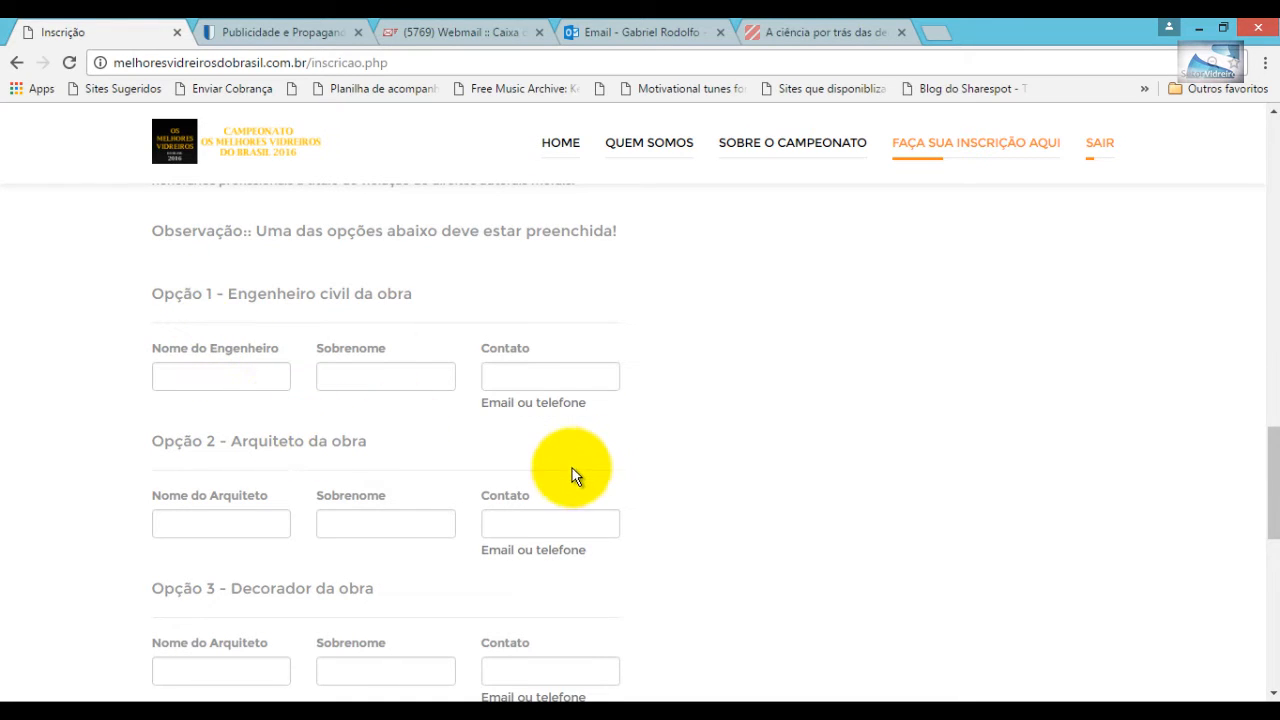
scroll(570, 476, "down", 2)
left_click(180, 303)
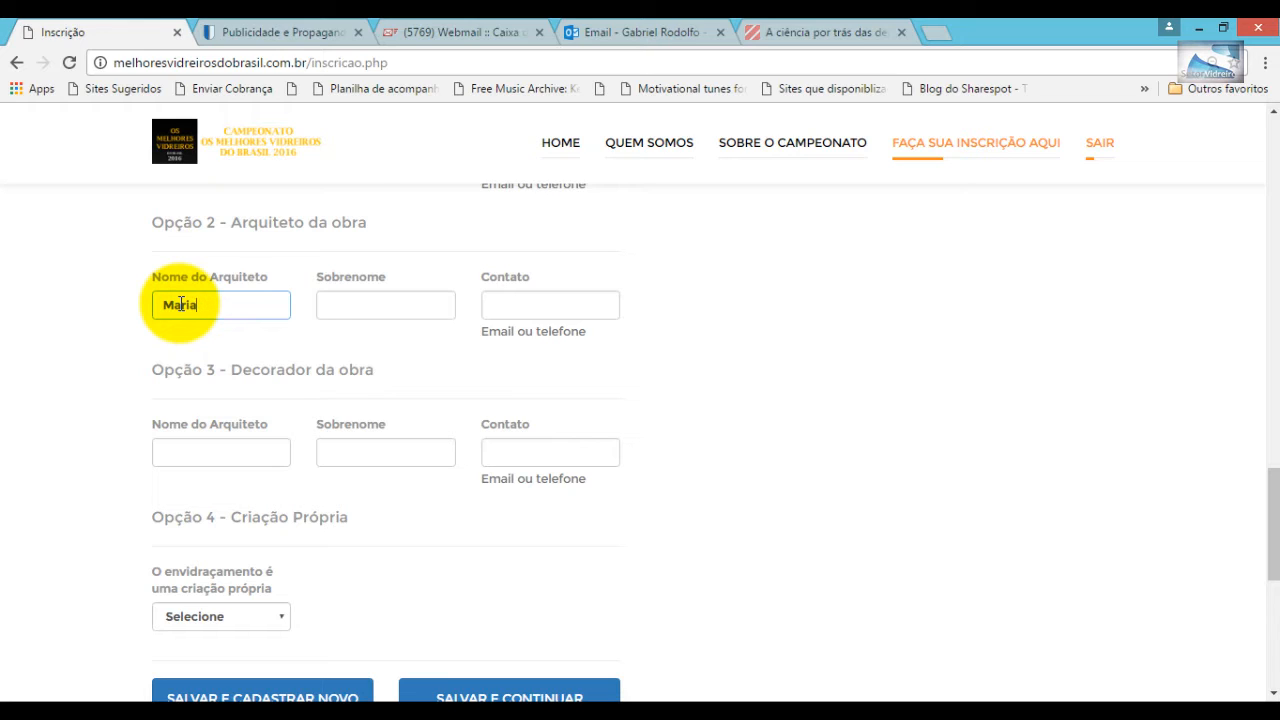
left_click(355, 305)
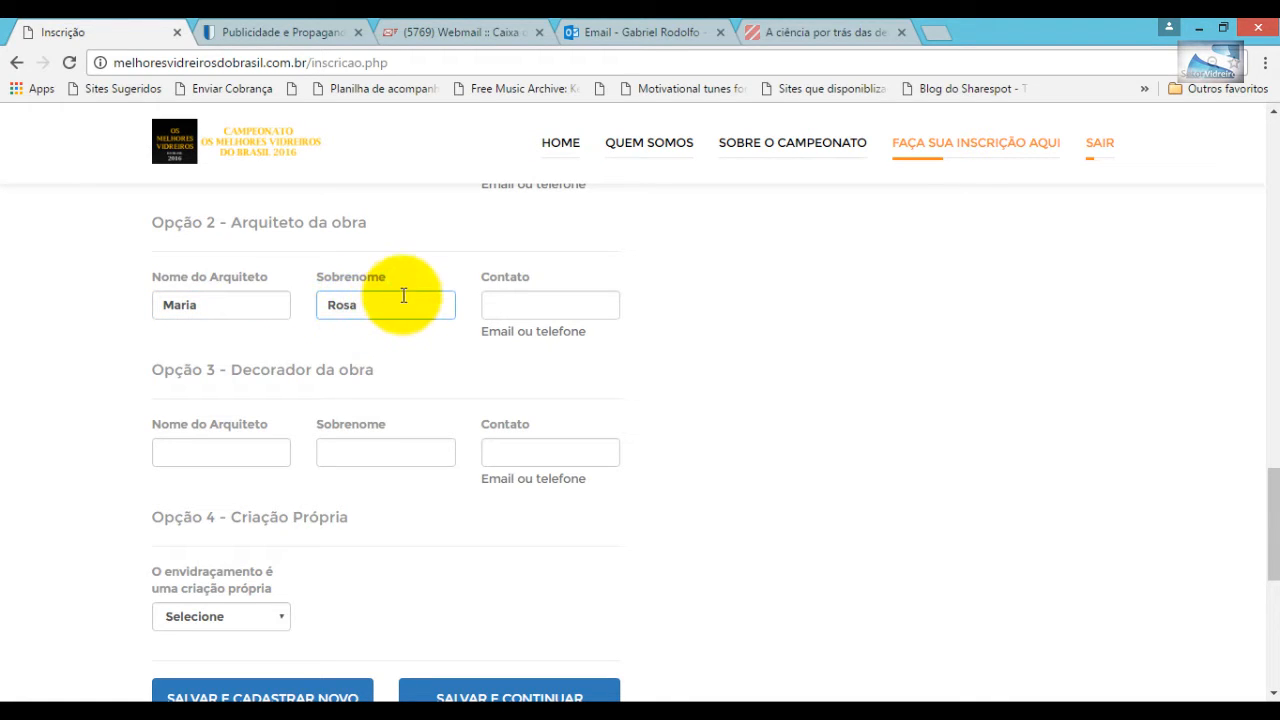
left_click(509, 305)
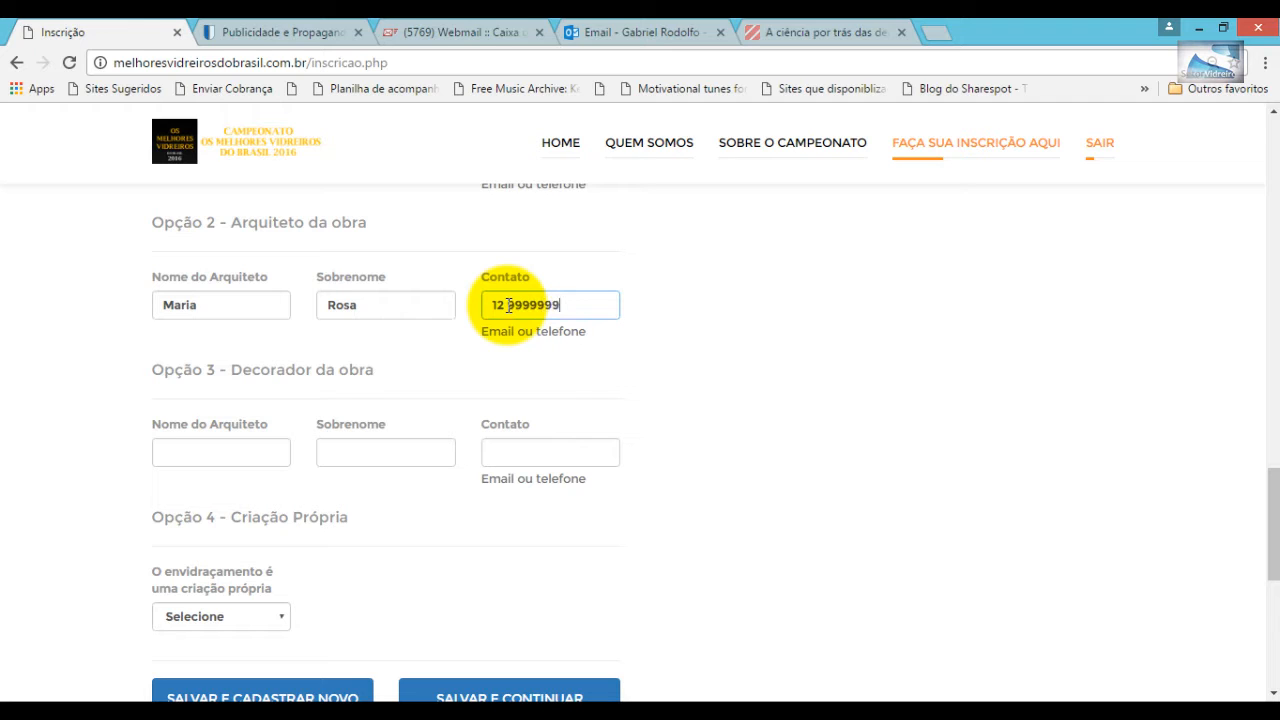
type("12 999999999")
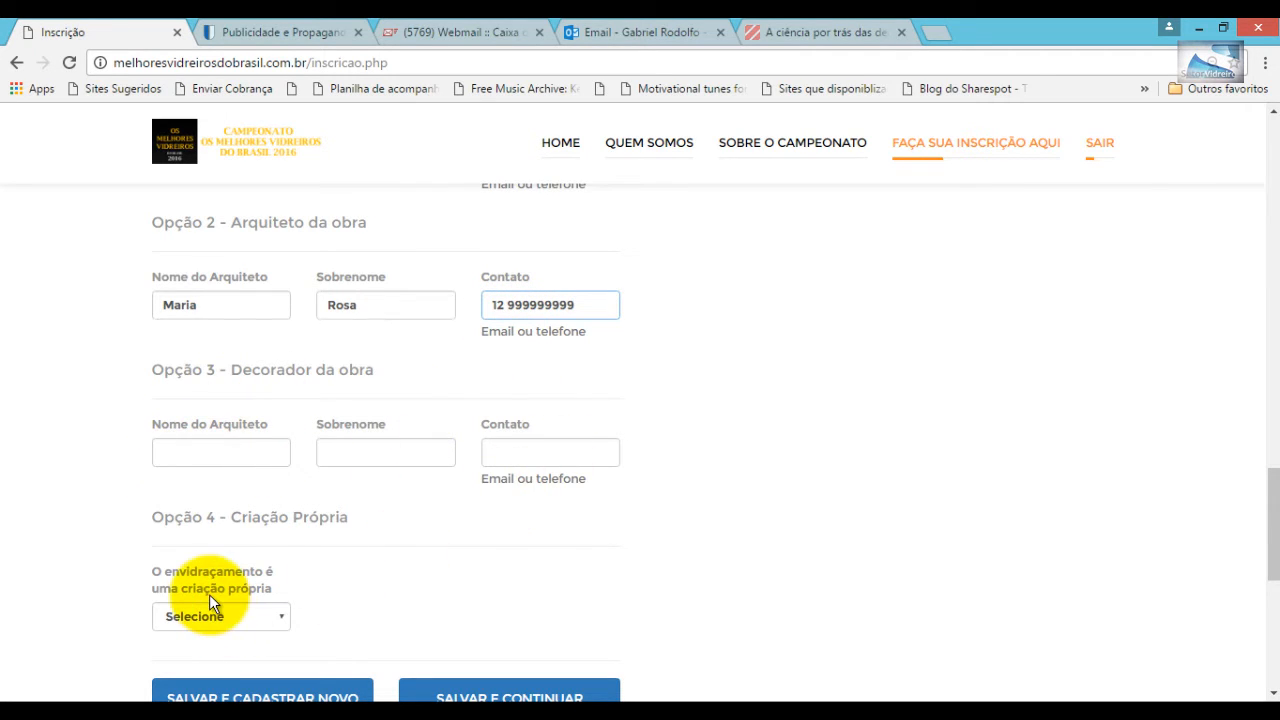
- Answer the Criação Própria question and save the work details with SALVAR E CONTINUAR
scroll(209, 594, "down", 2)
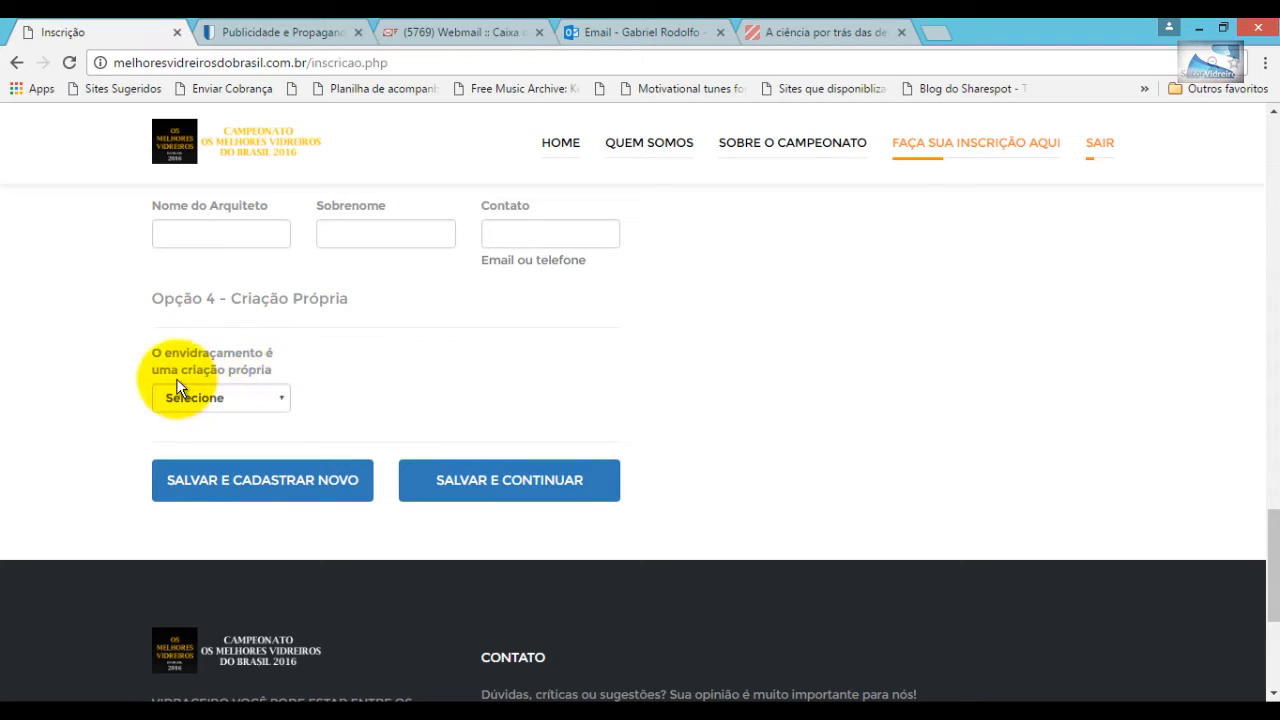
left_click(282, 397)
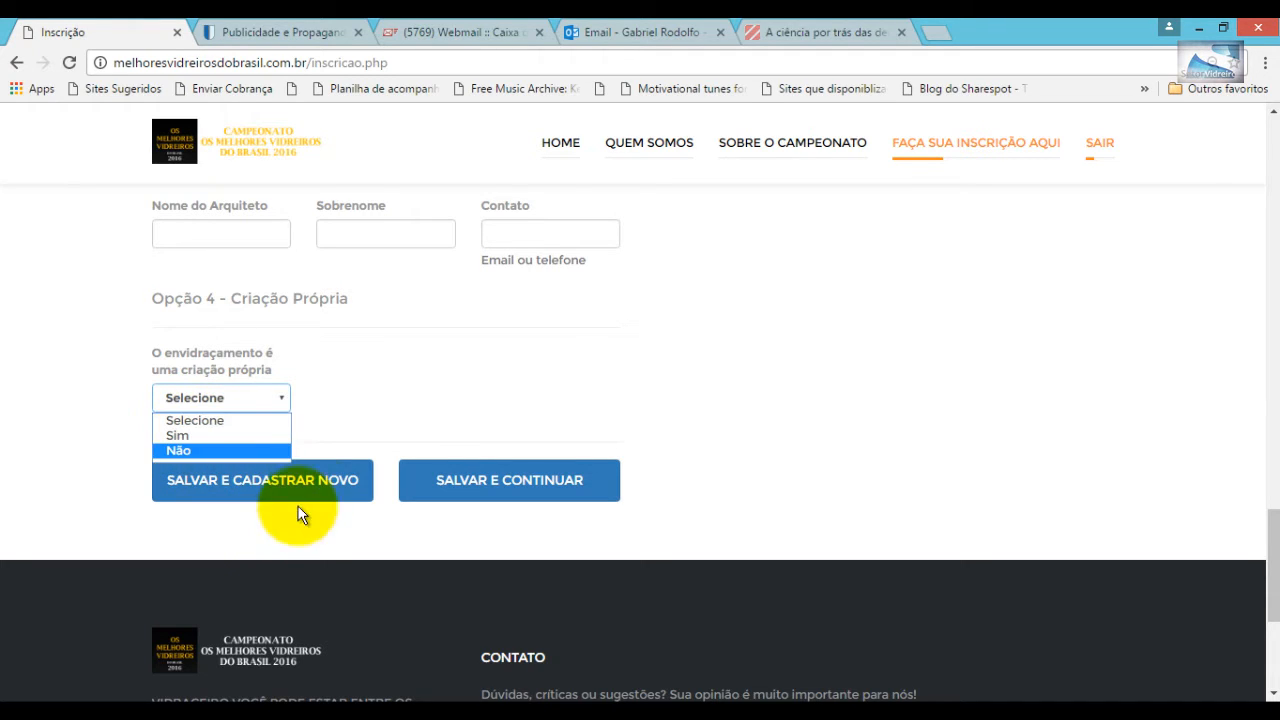
left_click(511, 494)
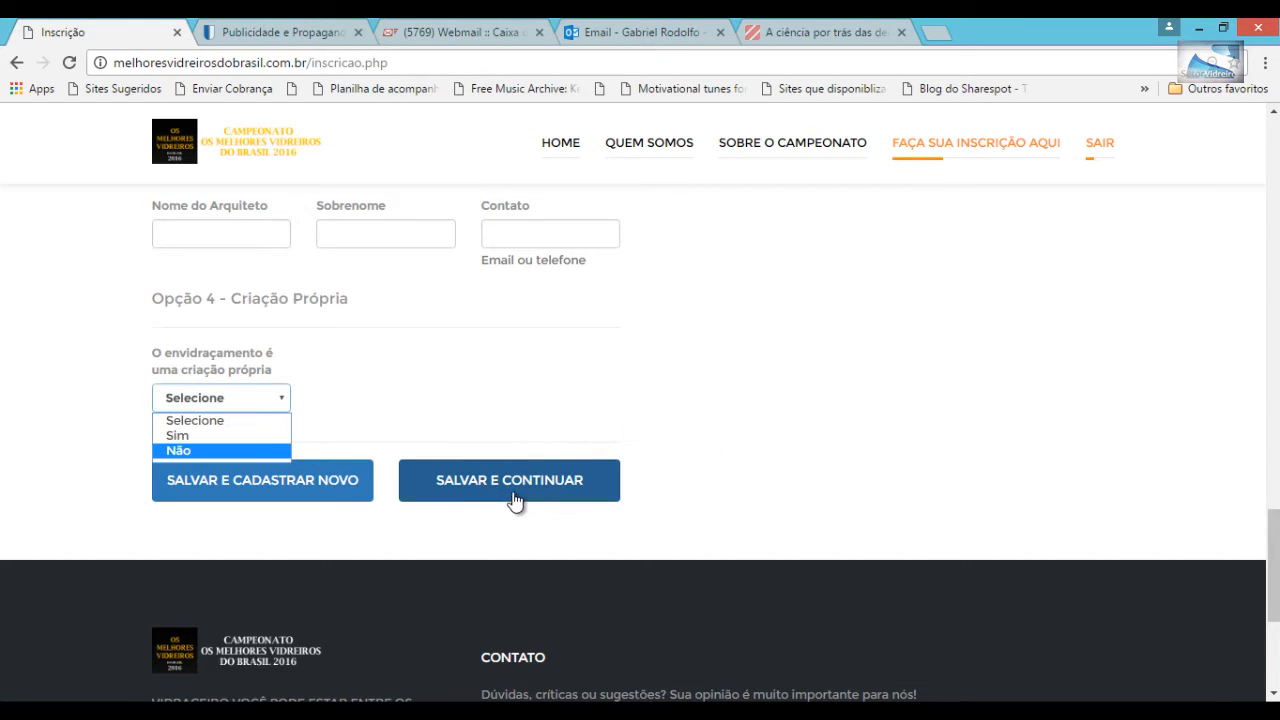
left_click(510, 494)
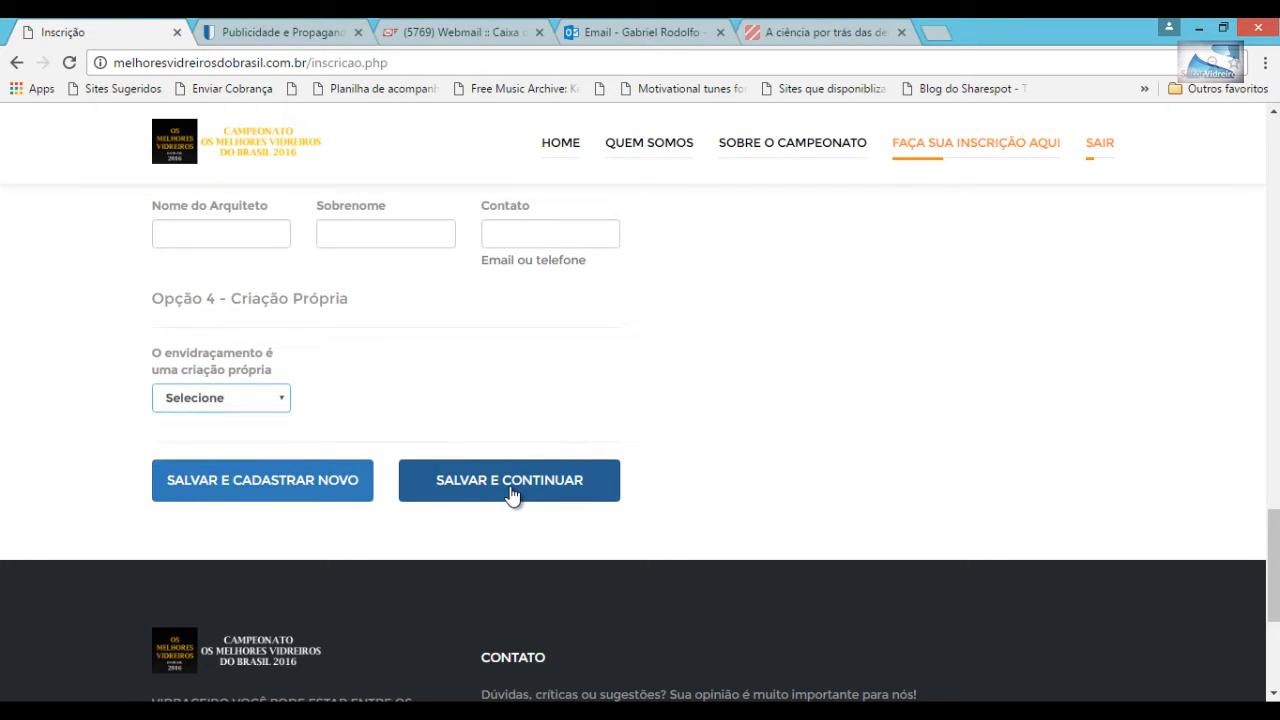
left_click(505, 497)
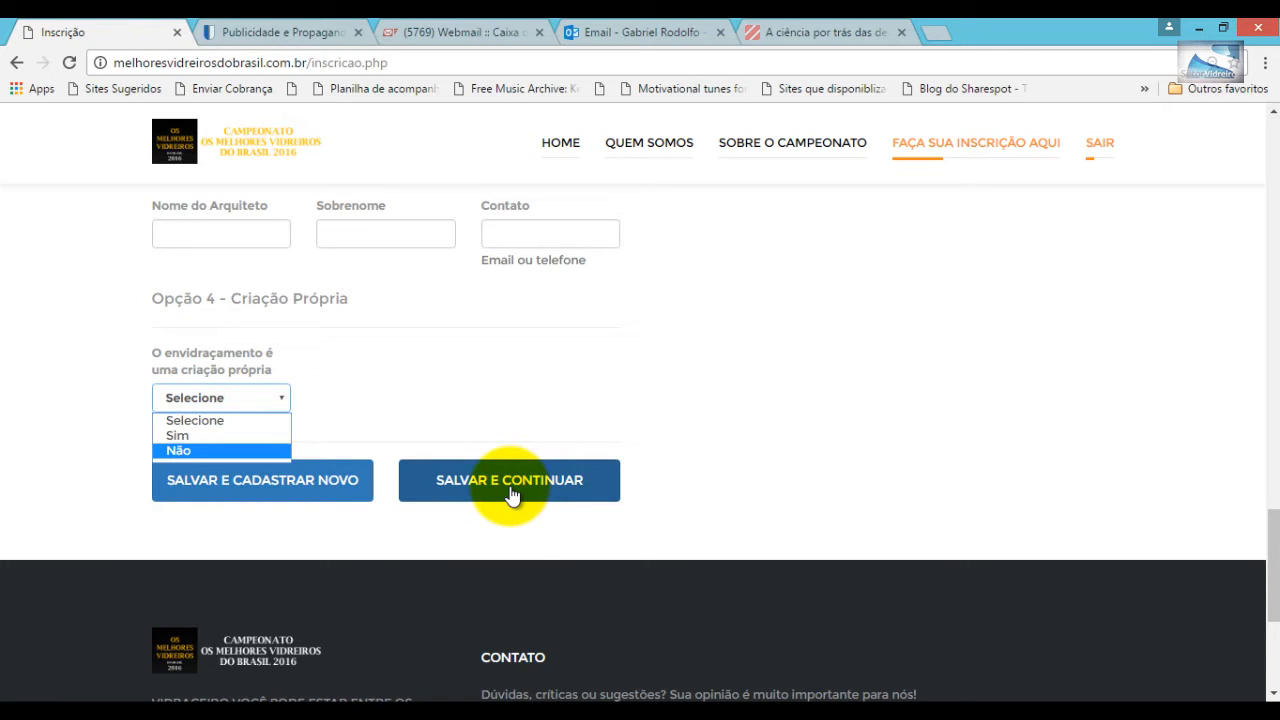
left_click(510, 490)
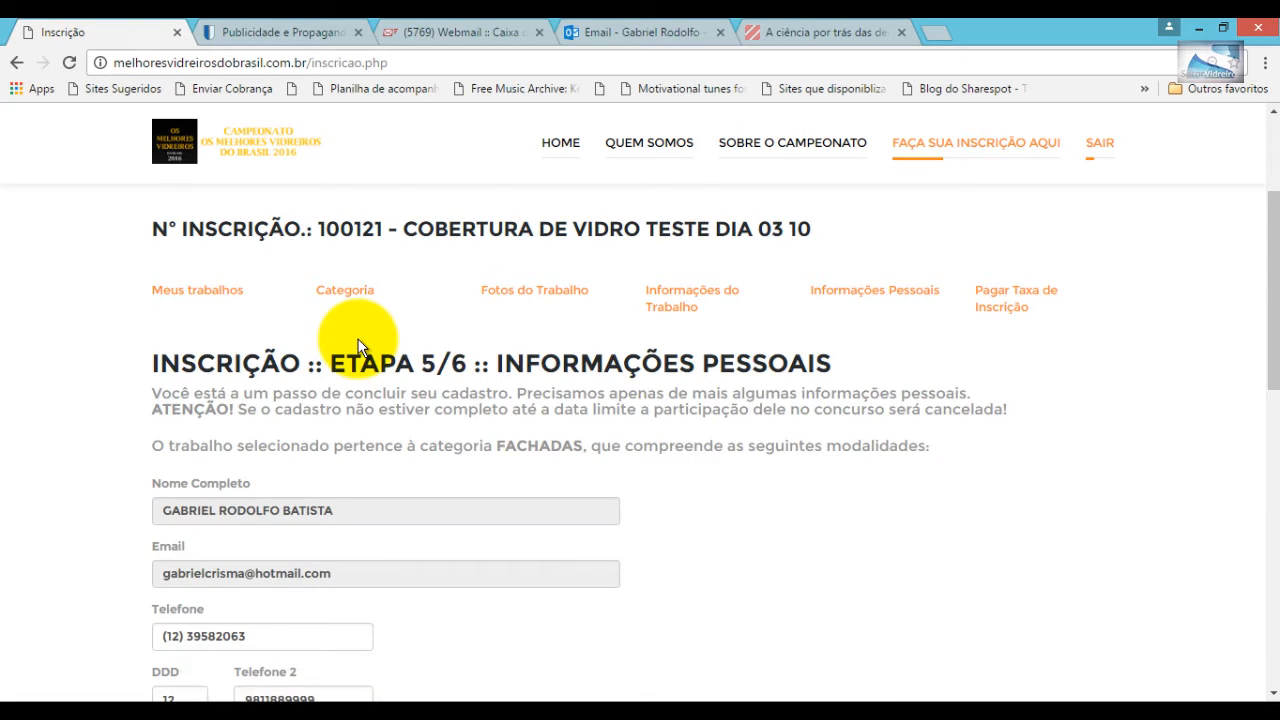
- Change the personal address Estado from MT to SP and save the personal information
scroll(360, 345, "down", 5)
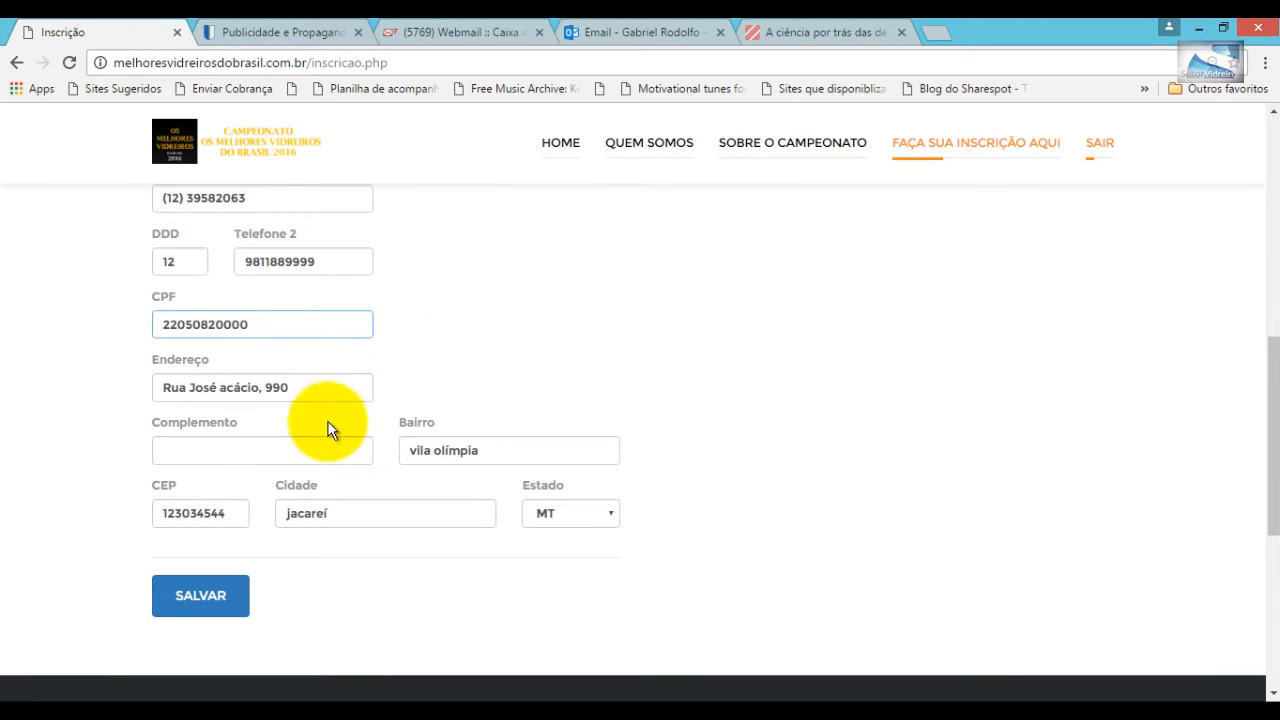
scroll(438, 378, "down", 3)
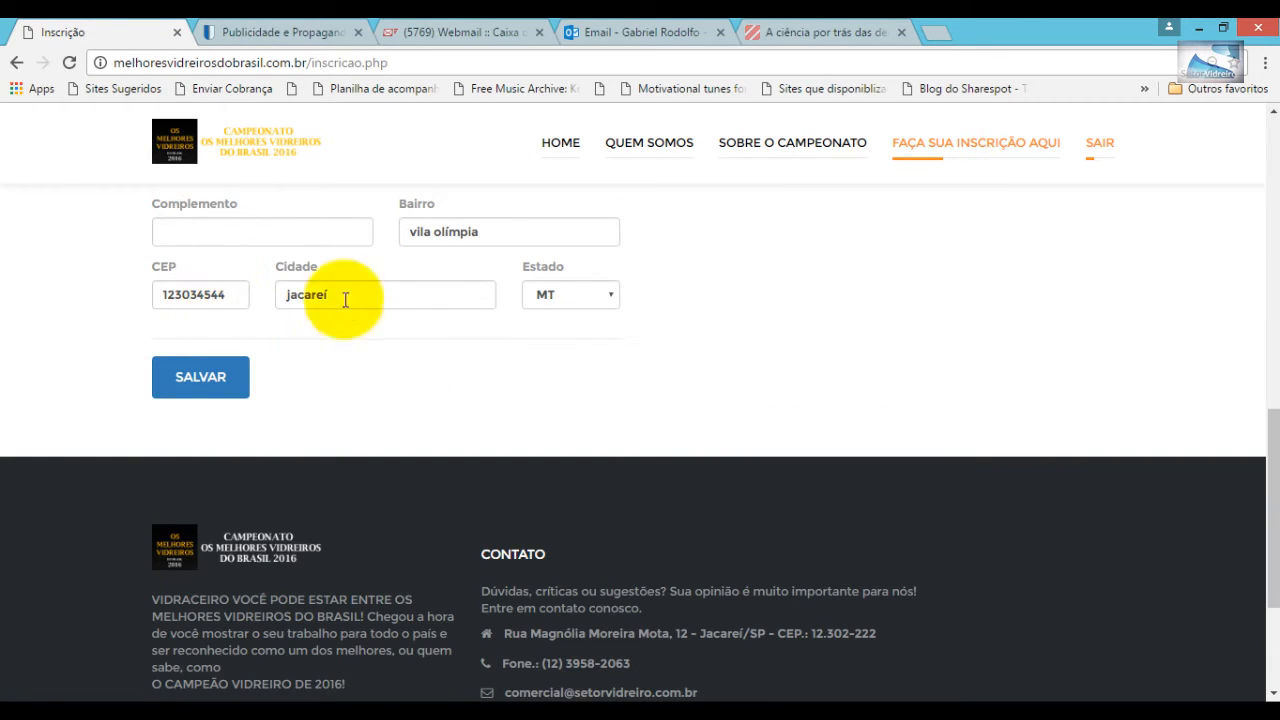
left_click(614, 294)
left_click(568, 612)
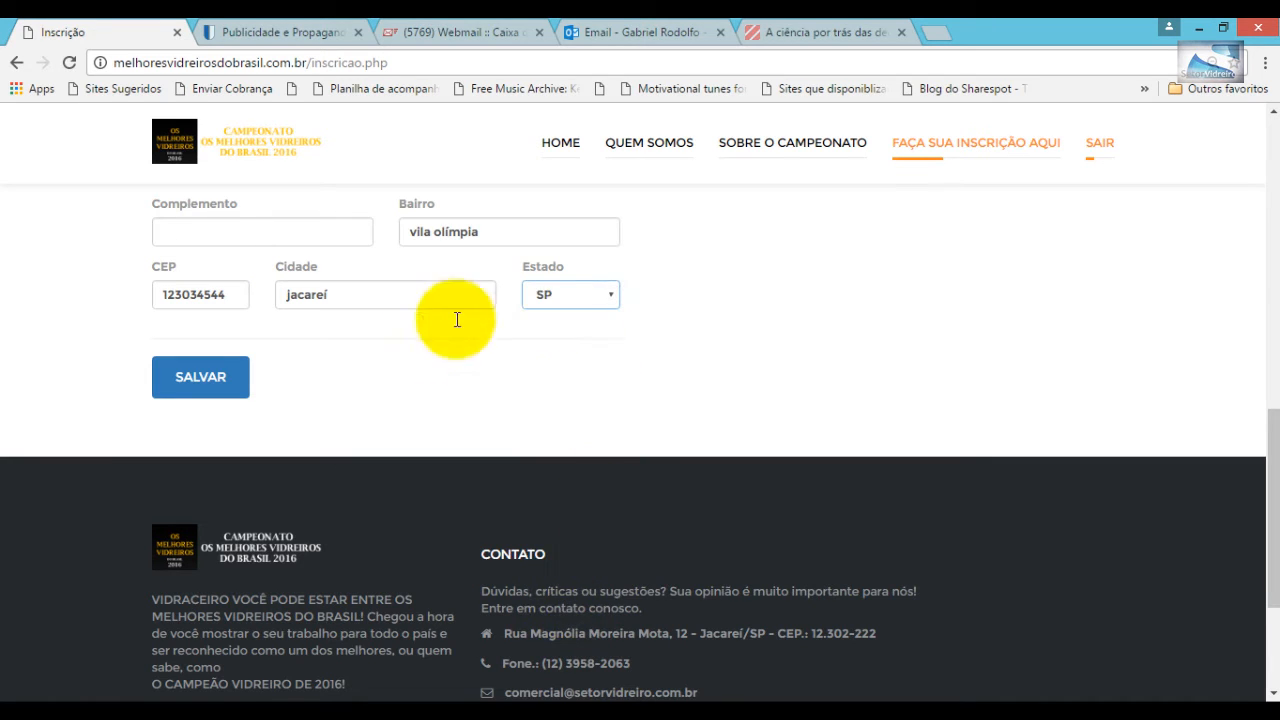
scroll(229, 388, "up", 8)
scroll(227, 381, "down", 8)
left_click(207, 388)
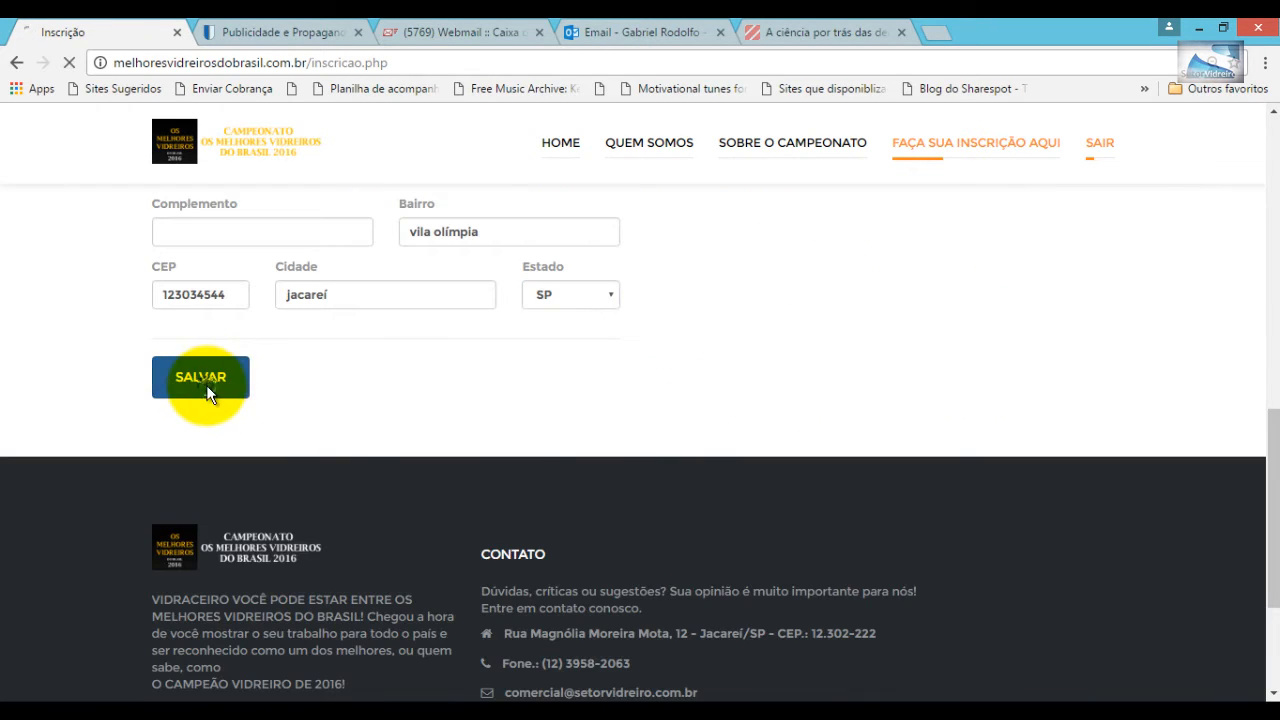
scroll(220, 460, "down", 2)
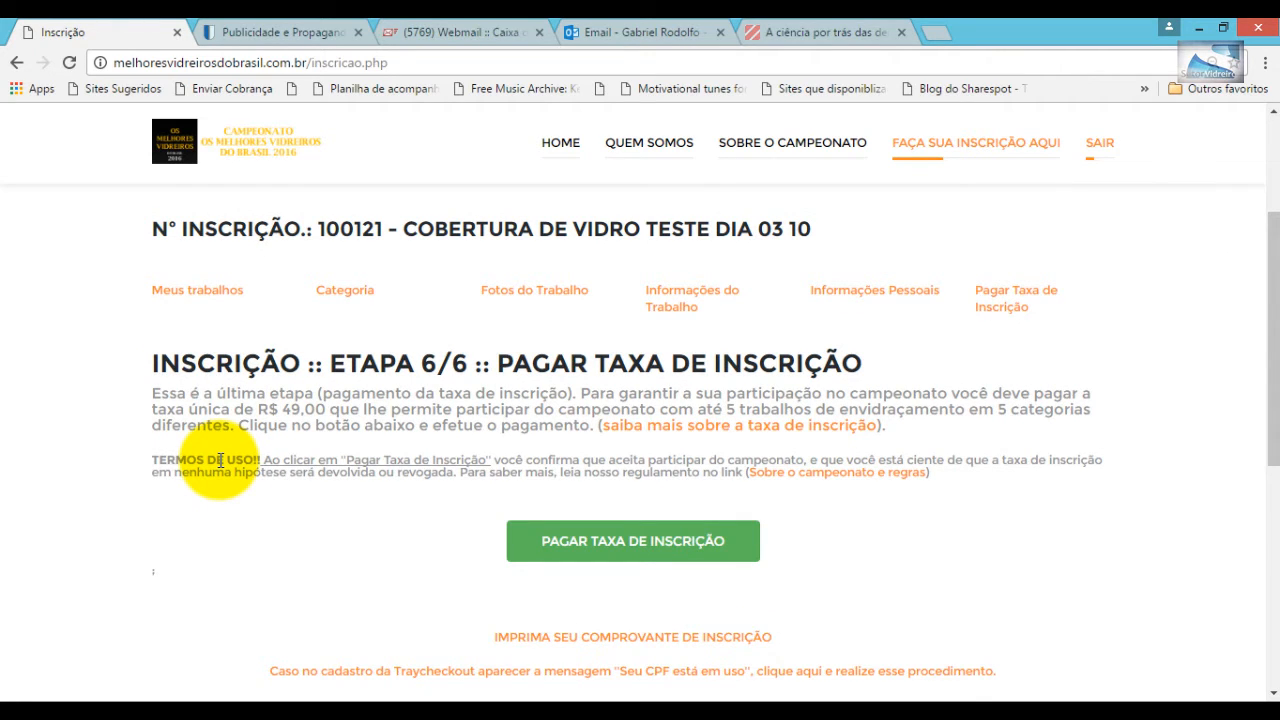
- Choose PAGAR TAXA DE INSCRIÇÃO and enter the displayed confirmation code in the code field
scroll(220, 460, "down", 2)
scroll(832, 322, "up", 2)
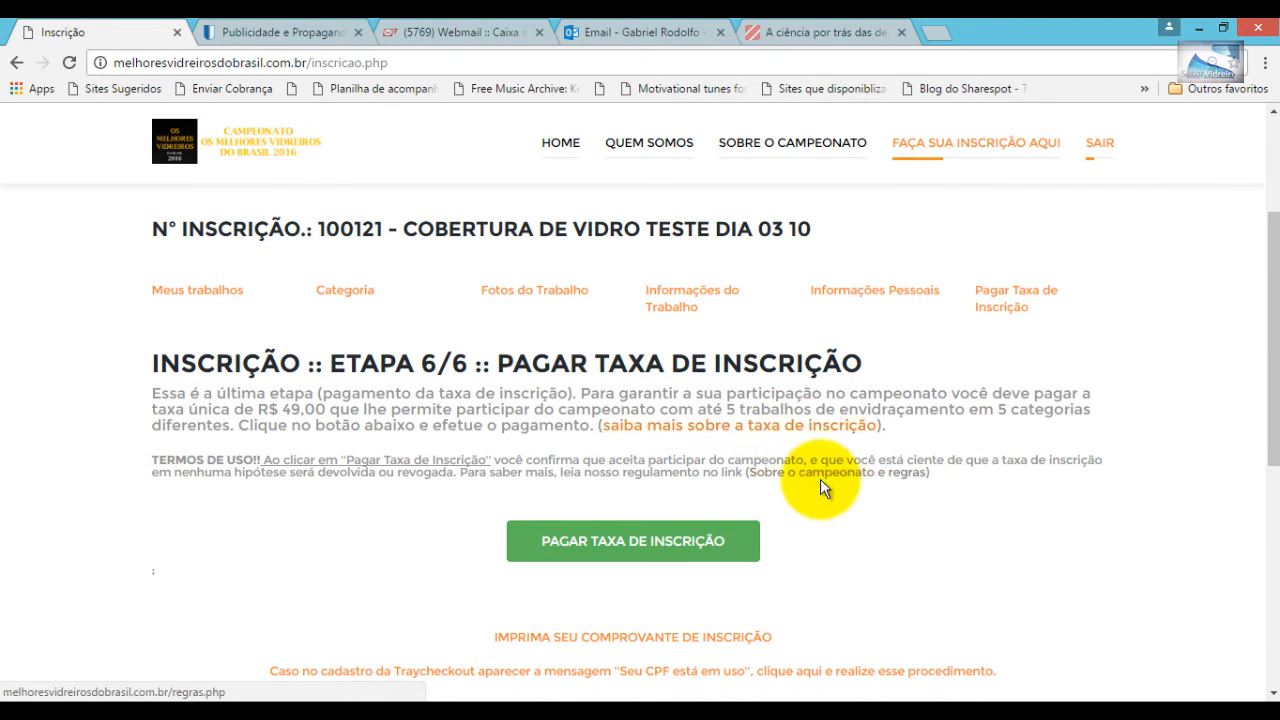
scroll(645, 560, "down", 2)
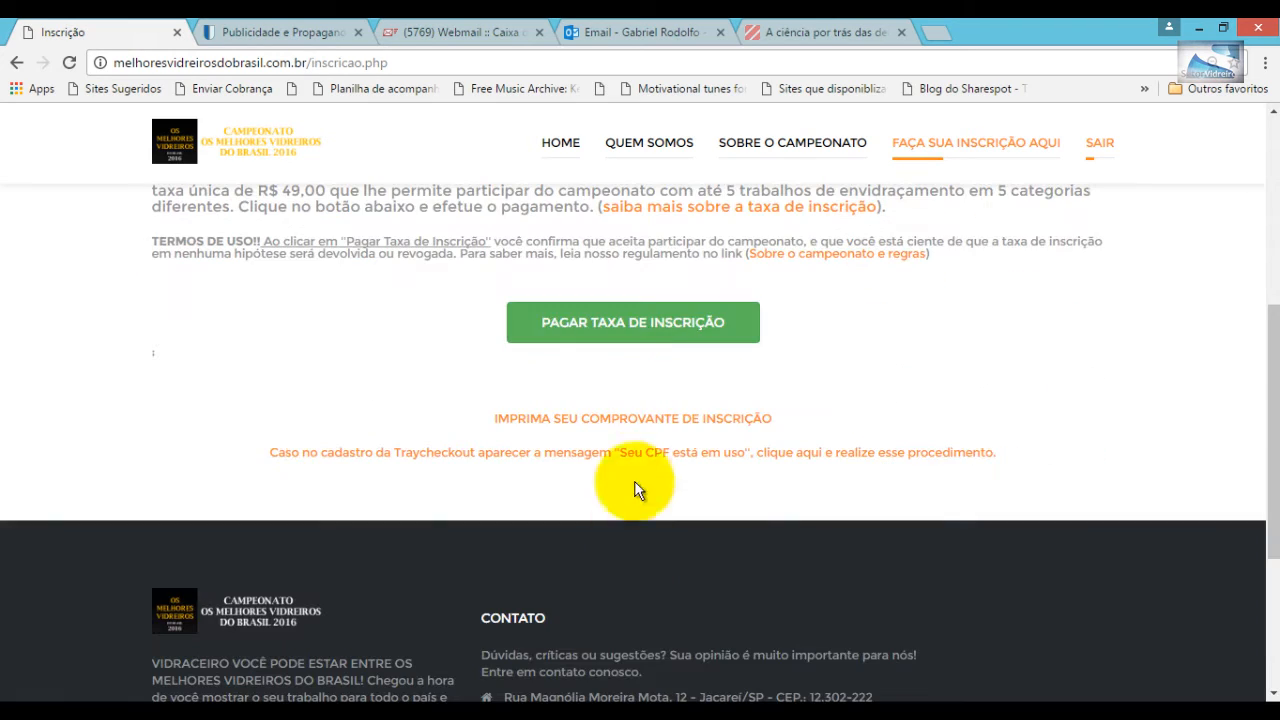
left_click(641, 330)
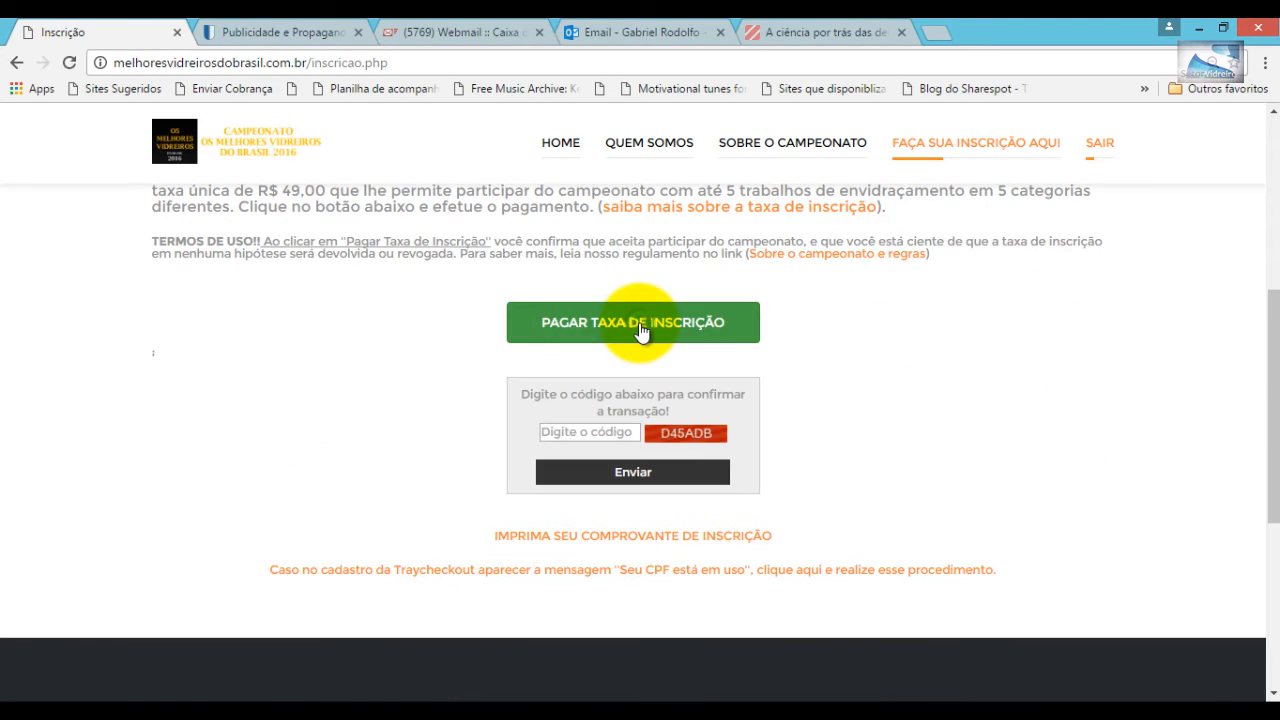
left_click(590, 432)
type("d")
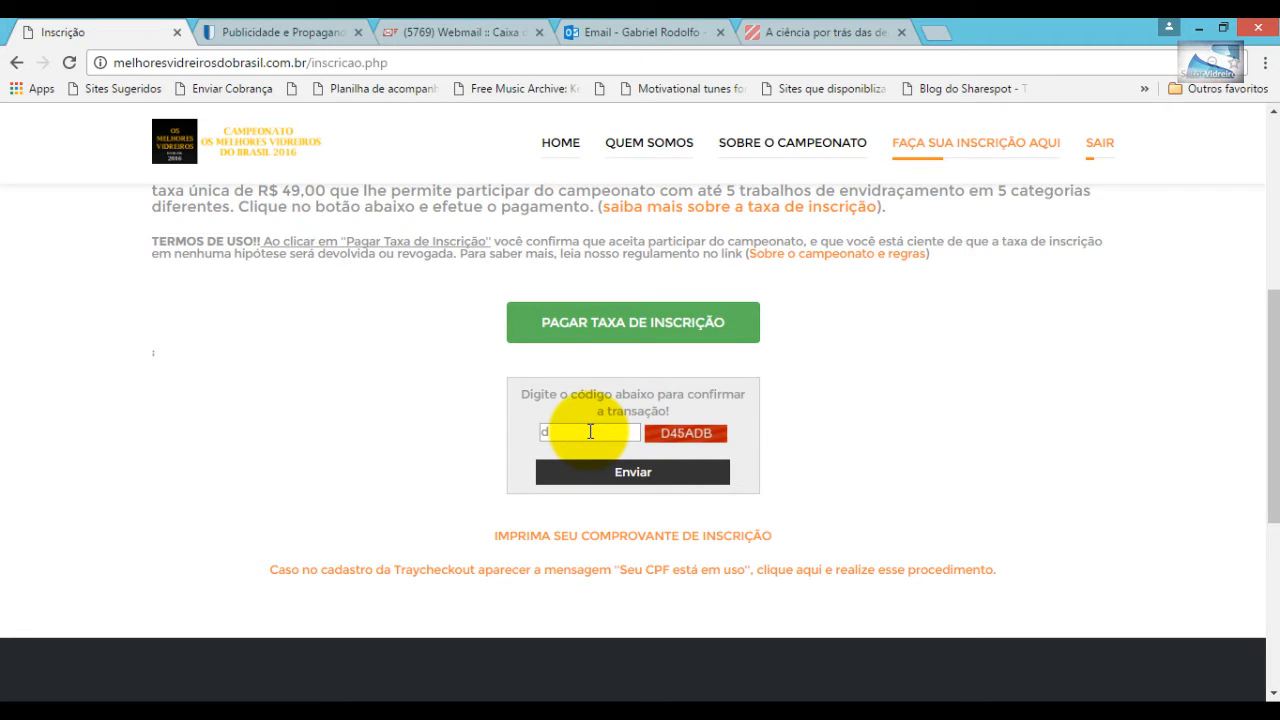
key("BackSpace")
type("D45ADB")
- Submit the code and expand the R$ 49,00 purchase details on TrayCheckout
left_click(619, 467)
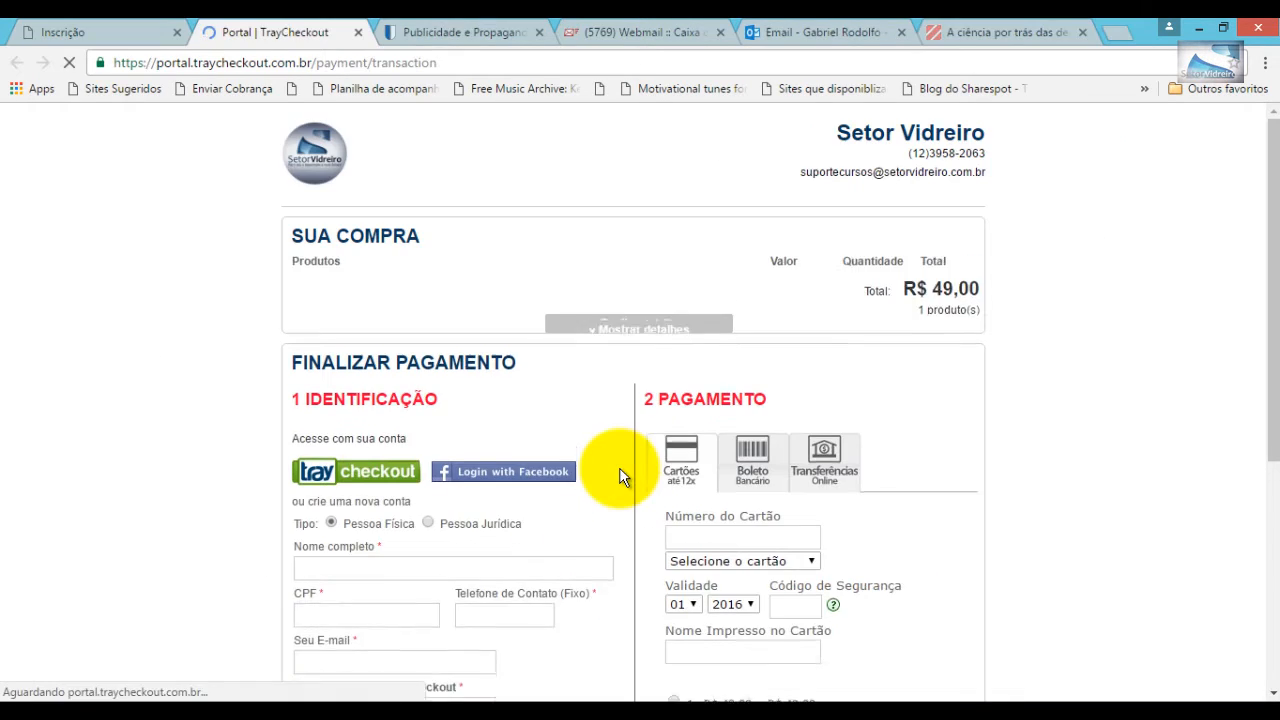
left_click(630, 329)
scroll(709, 338, "down", 3)
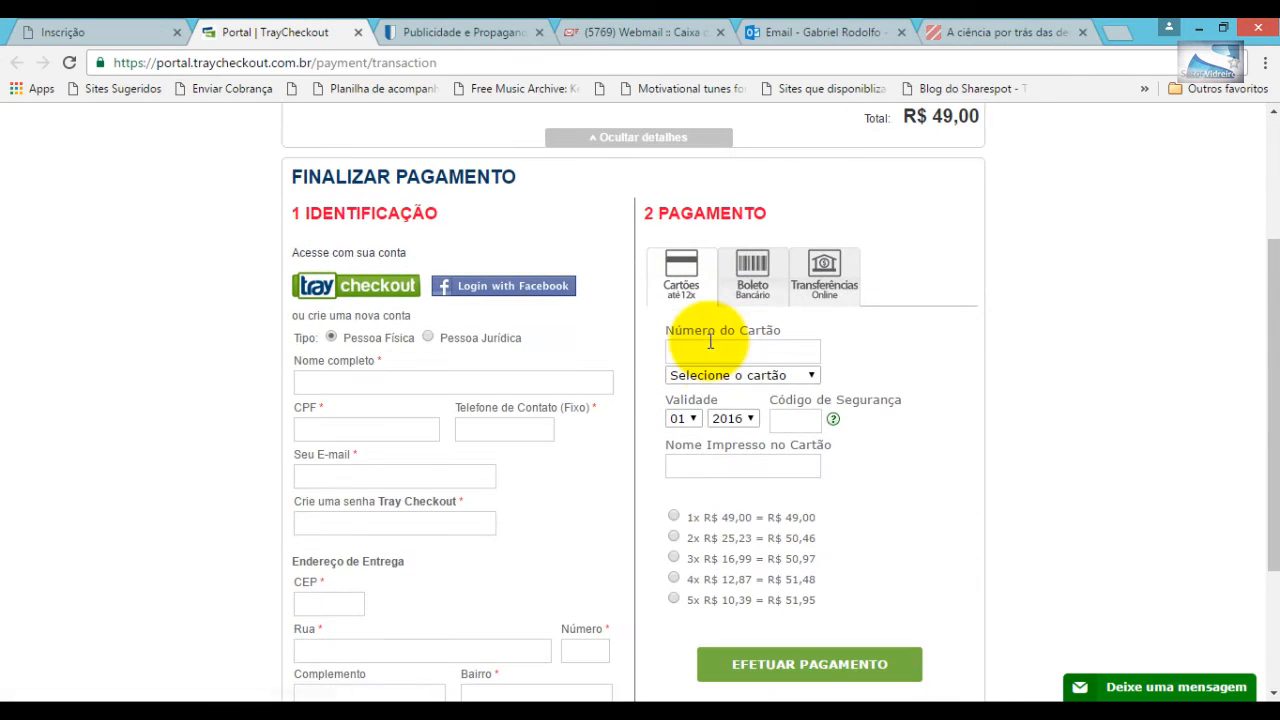
scroll(1050, 425, "up", 3)
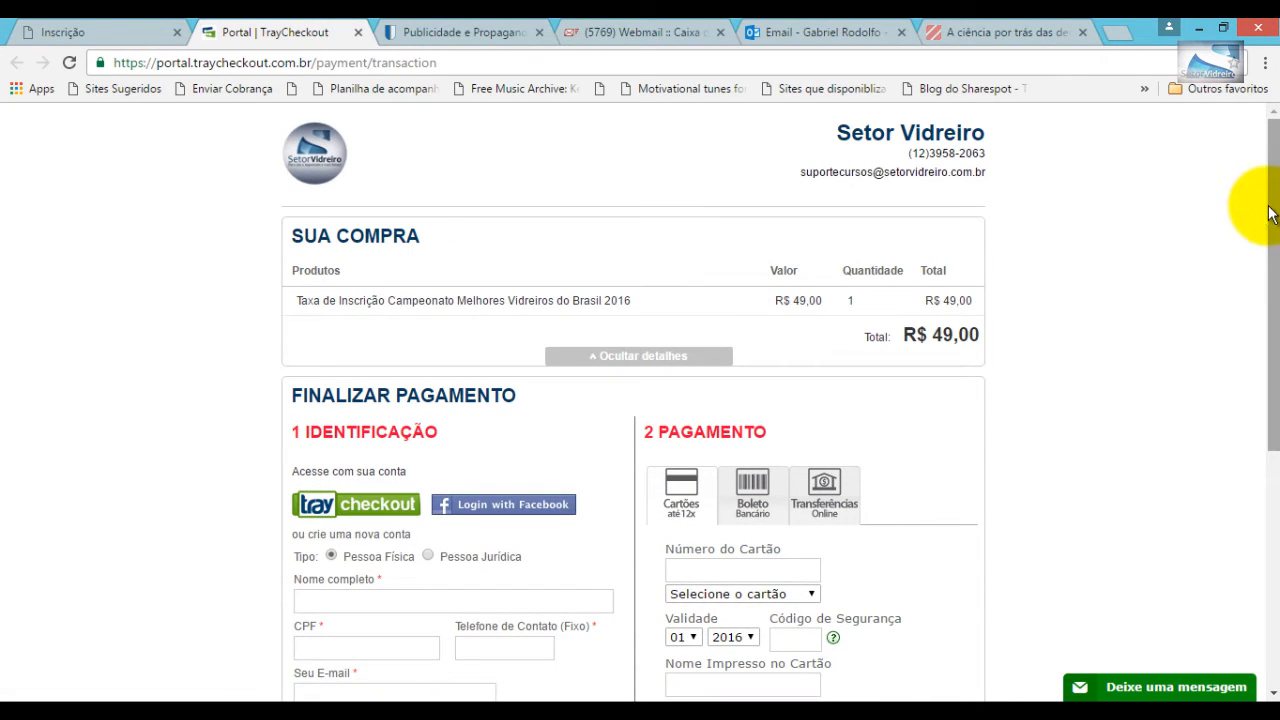
left_click_drag(1270, 214, 1262, 251)
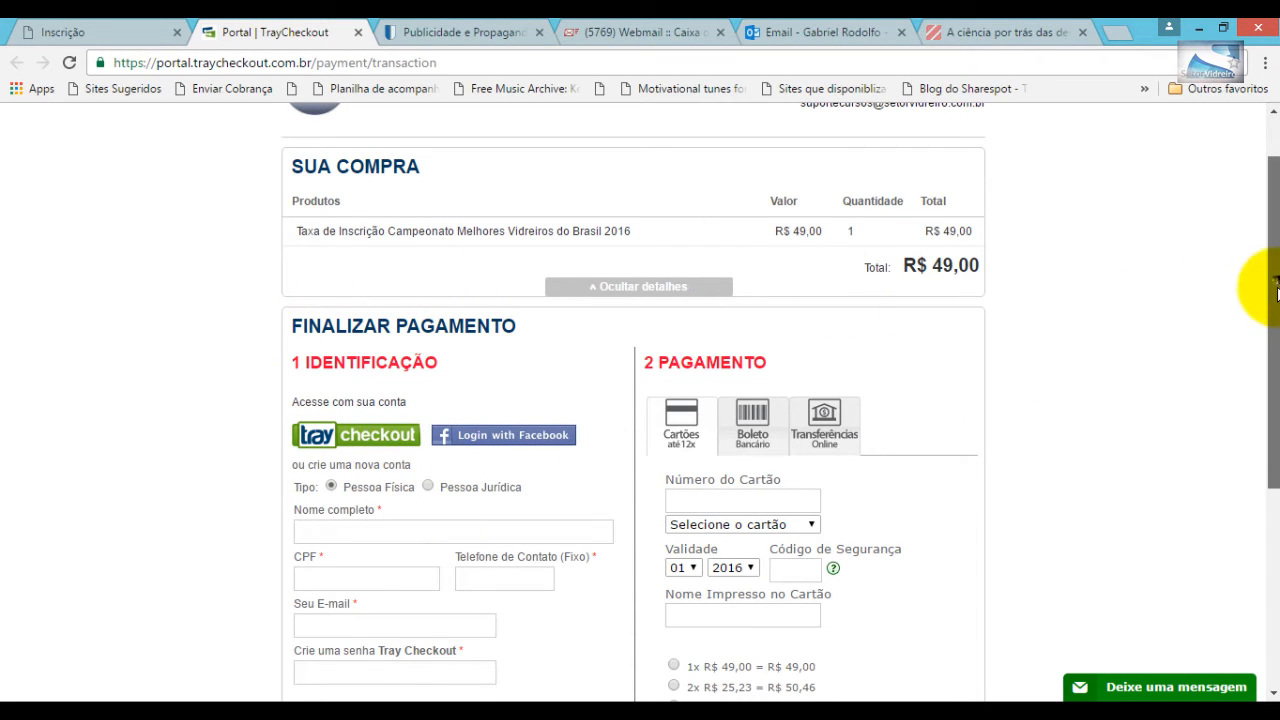
left_click_drag(1263, 287, 1265, 390)
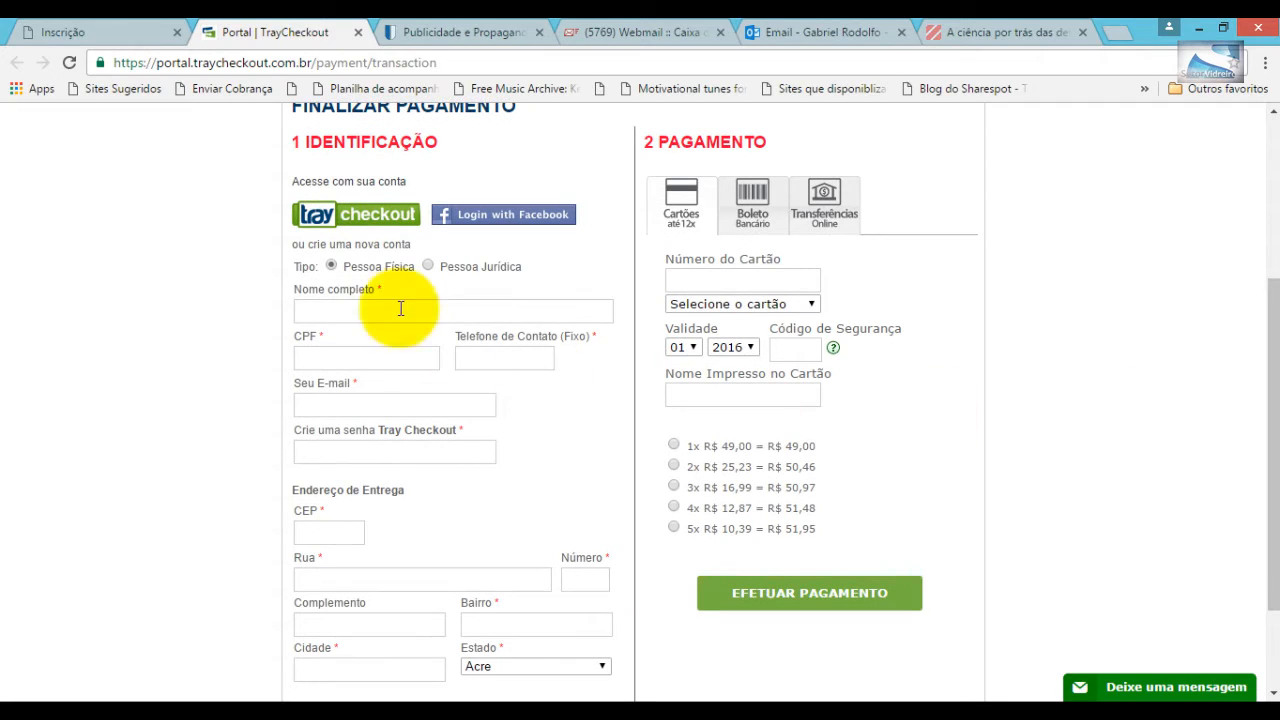
- Look over the CPF, e-mail and CEP fields, the Boleto and Transferências tabs, and the Tray Checkout login without signing in
left_click(325, 358)
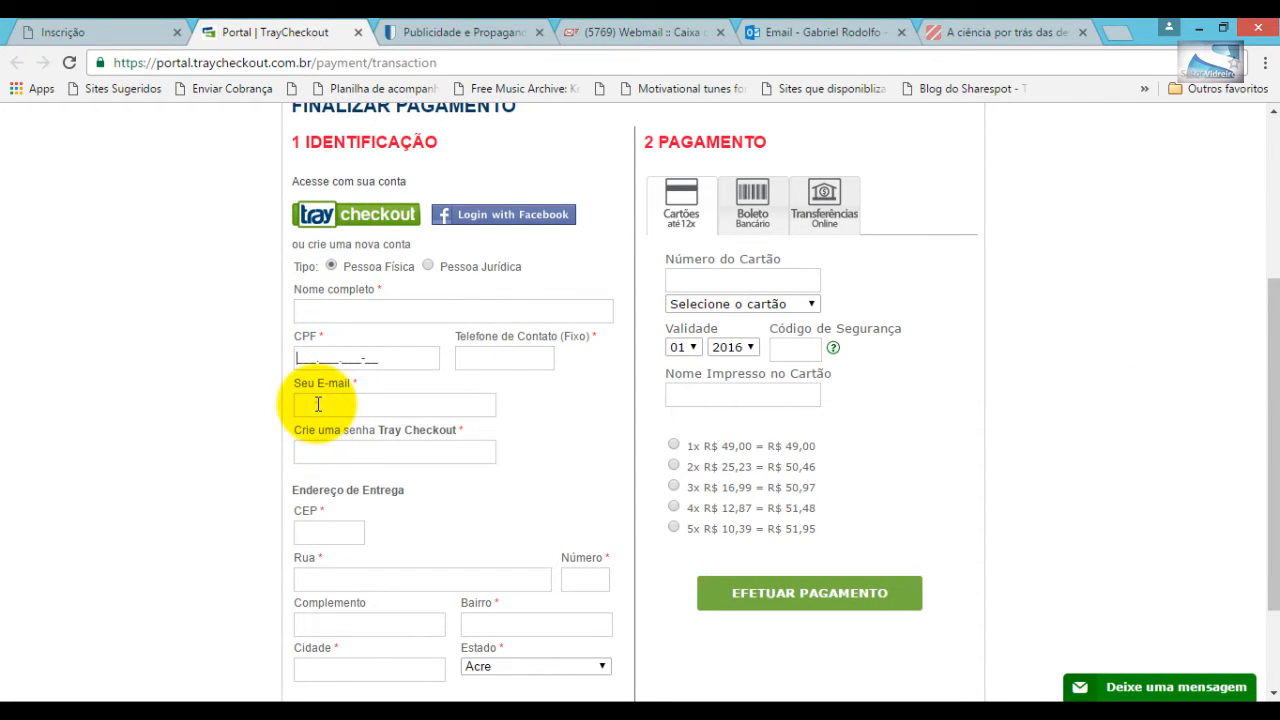
left_click(317, 404)
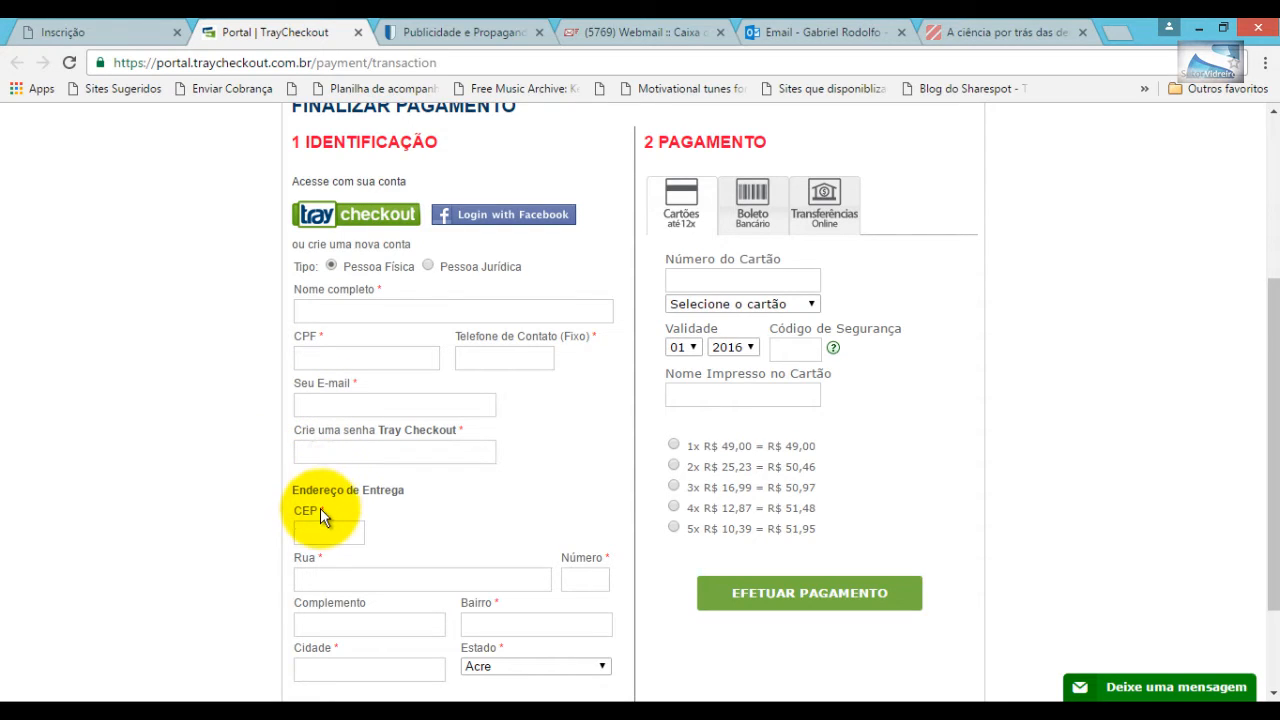
left_click(318, 536)
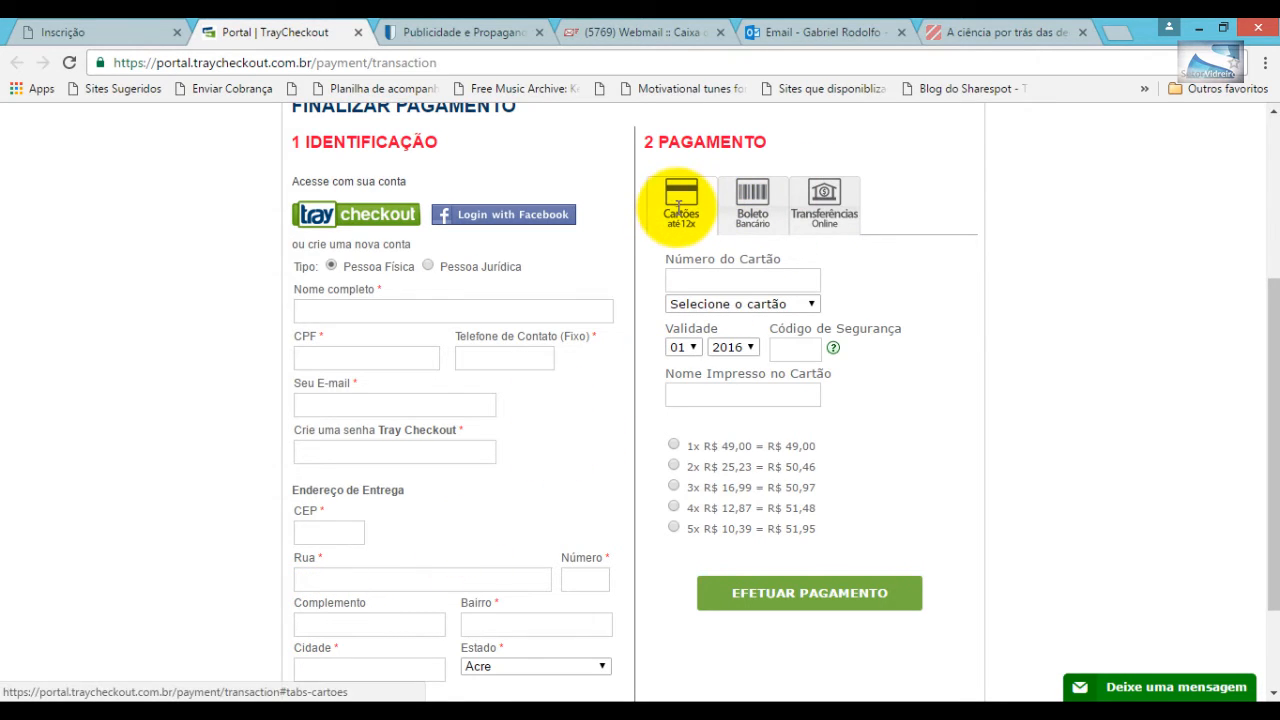
left_click(750, 205)
left_click(836, 215)
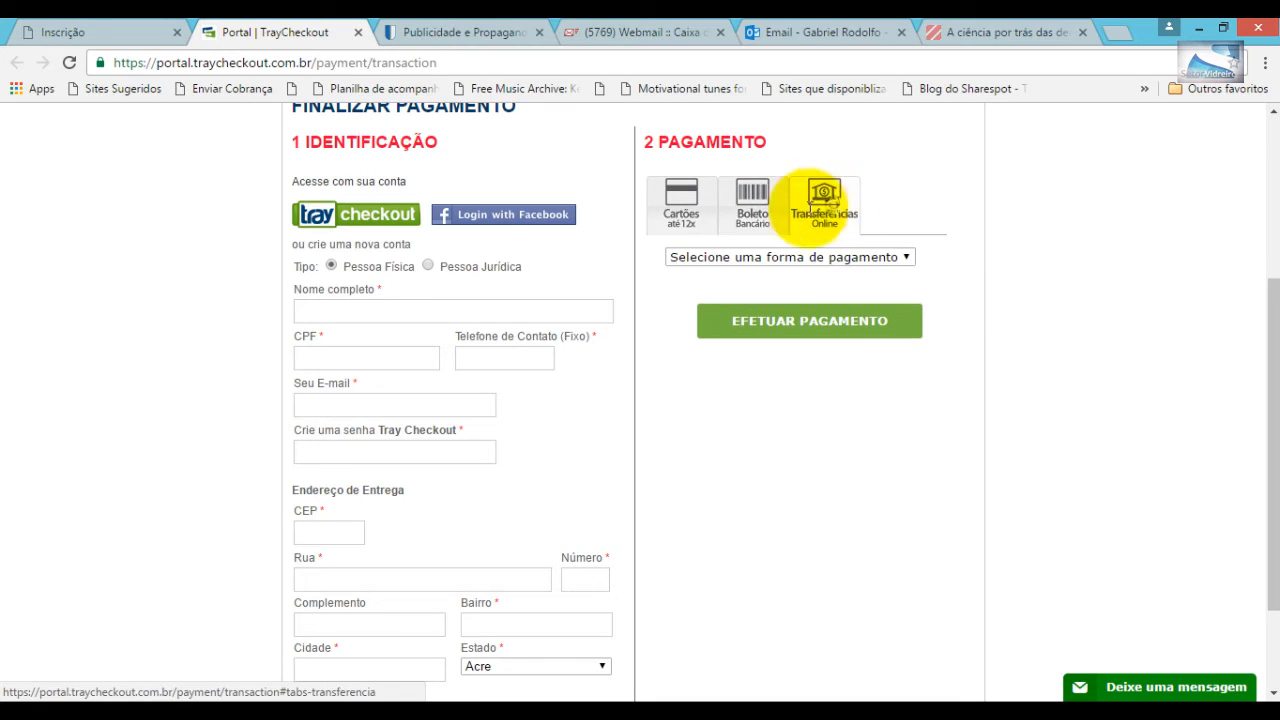
left_click(752, 205)
left_click(681, 200)
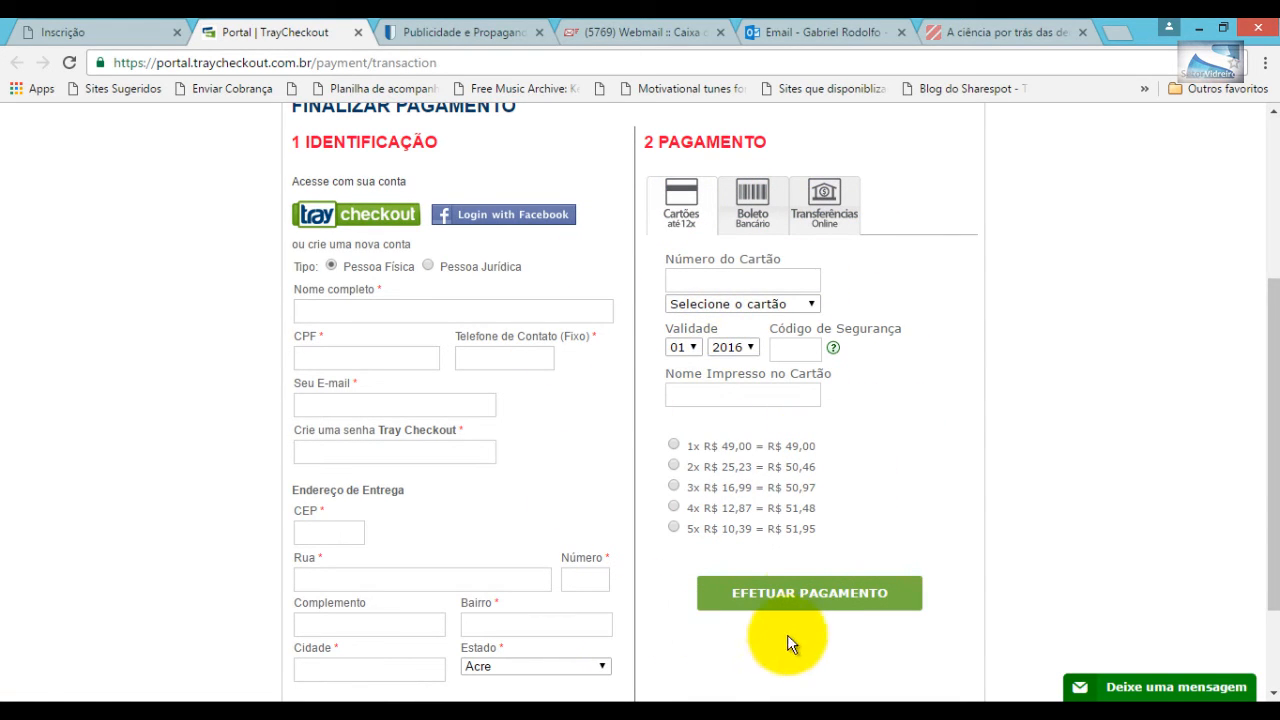
left_click(374, 219)
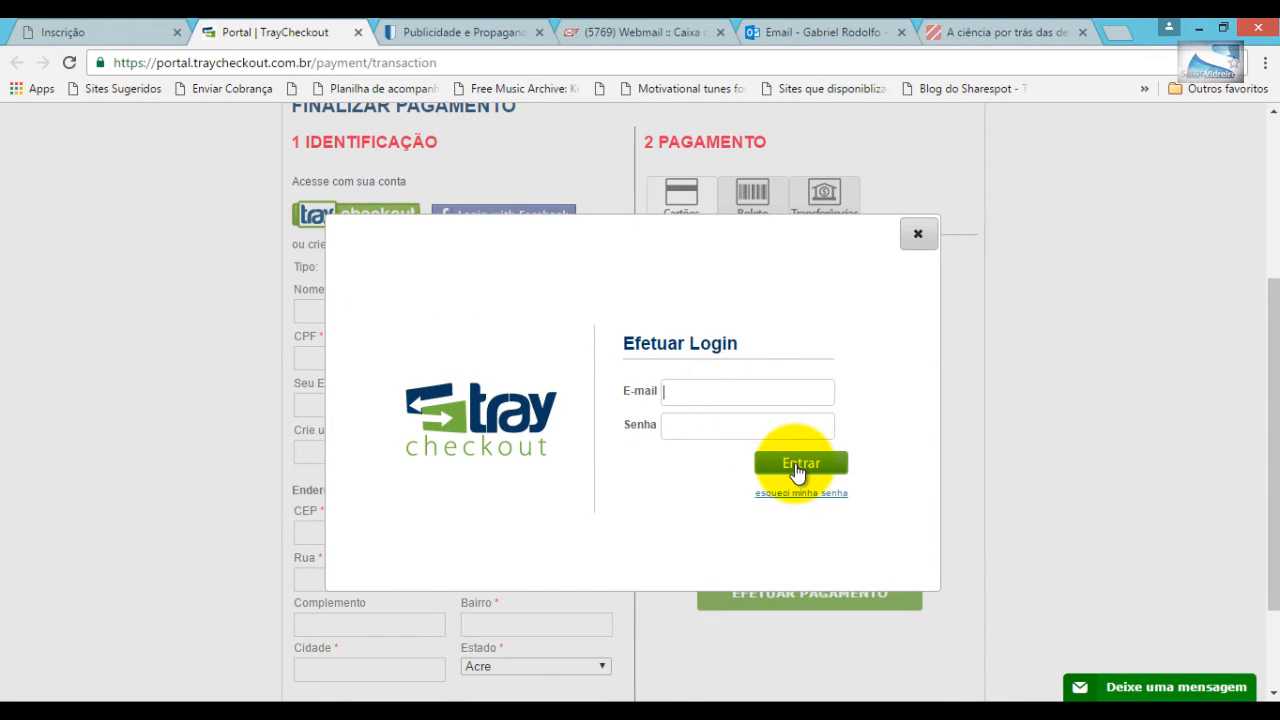
left_click(918, 234)
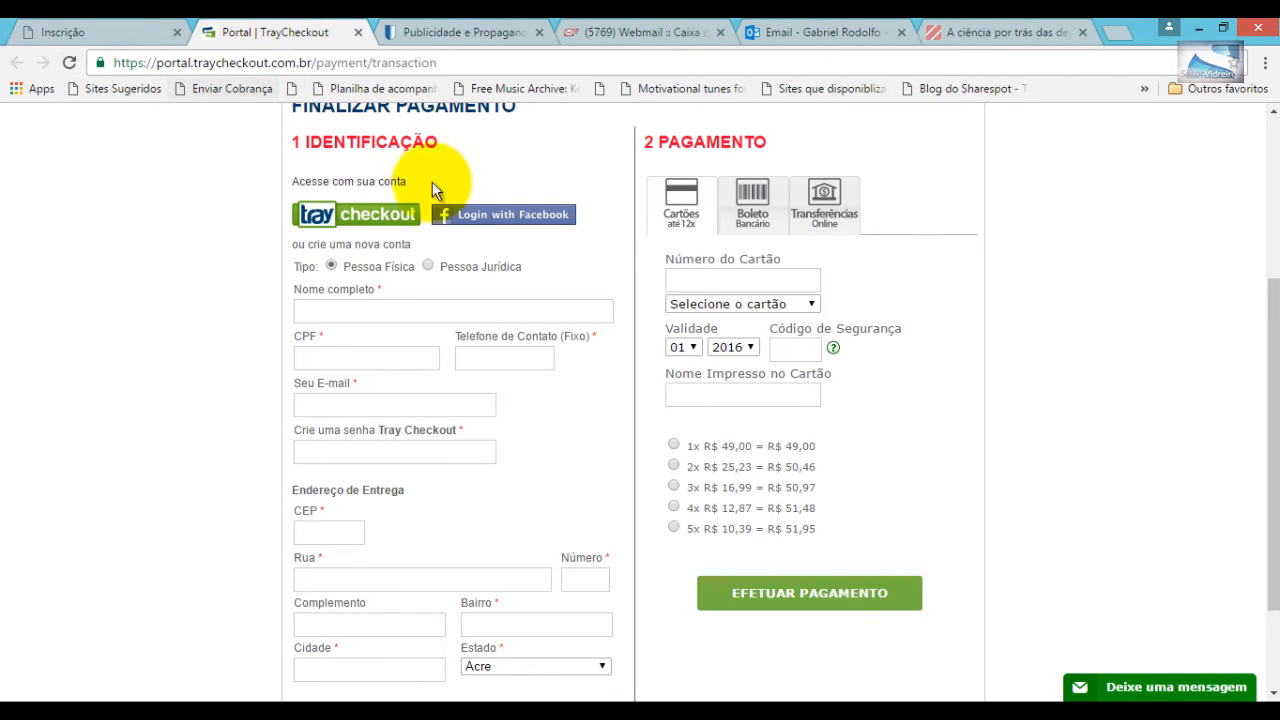
scroll(437, 223, "up", 3)
- Go back to the Inscrição tab and choose IMPRIMA SEU COMPROVANTE DE INSCRIÇÃO on step 6/6
key("ctrl+shift+Tab")
scroll(449, 380, "up", 4)
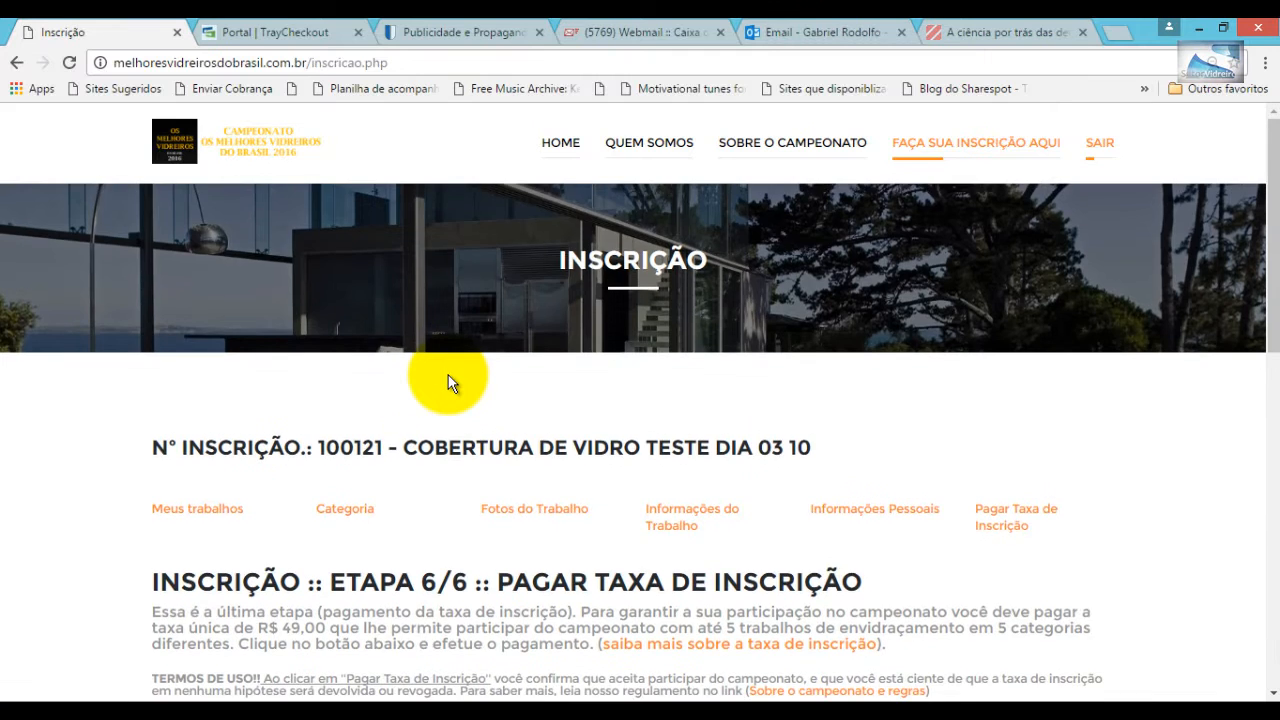
scroll(448, 384, "down", 2)
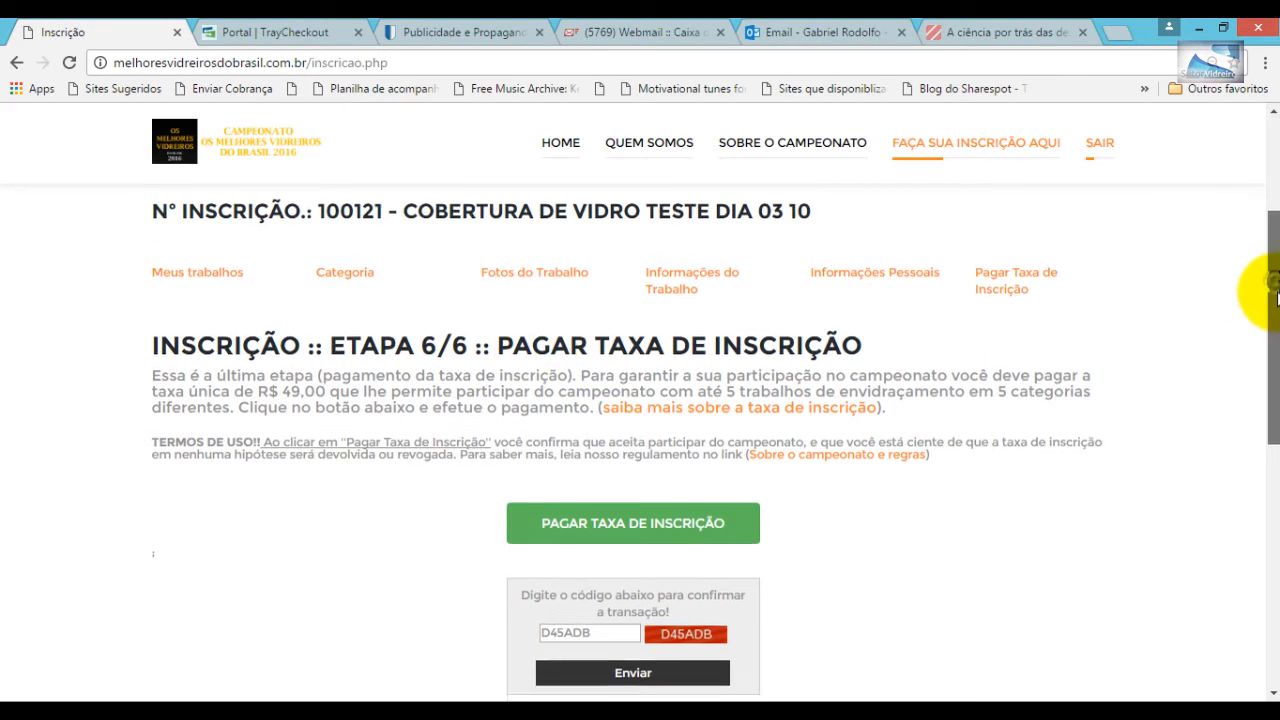
left_click_drag(1274, 292, 1262, 330)
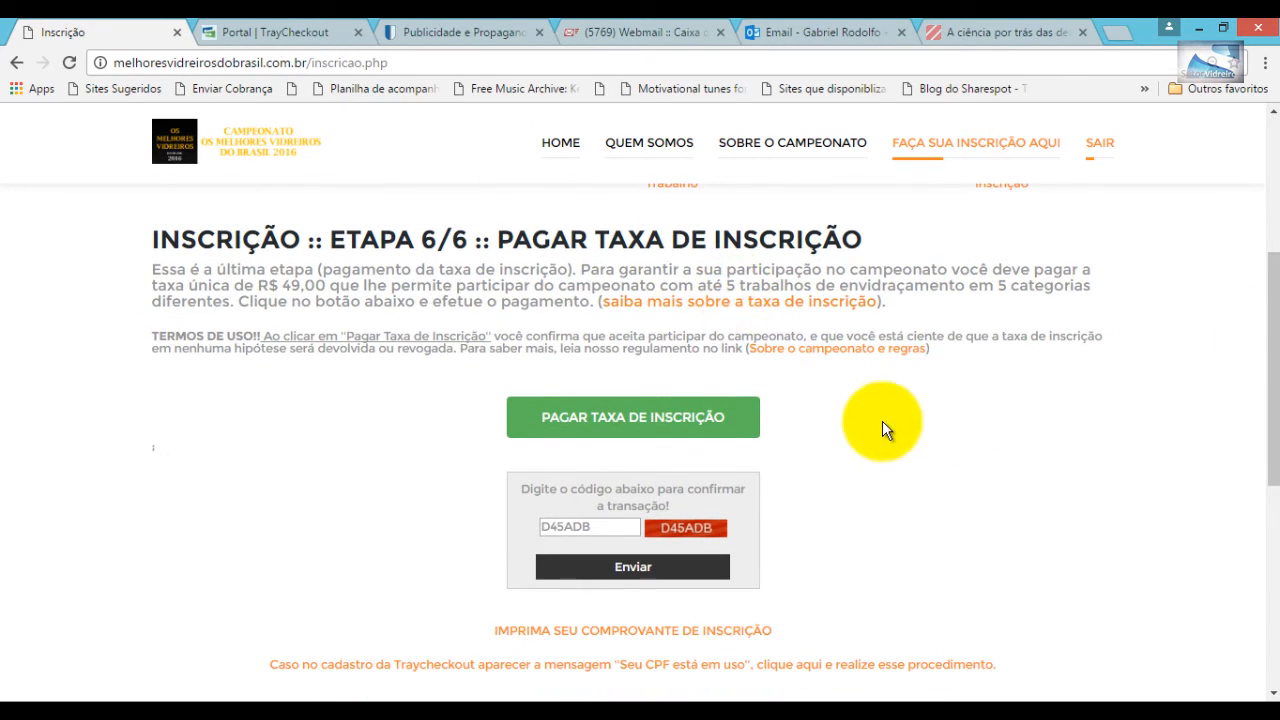
scroll(882, 430, "down", 2)
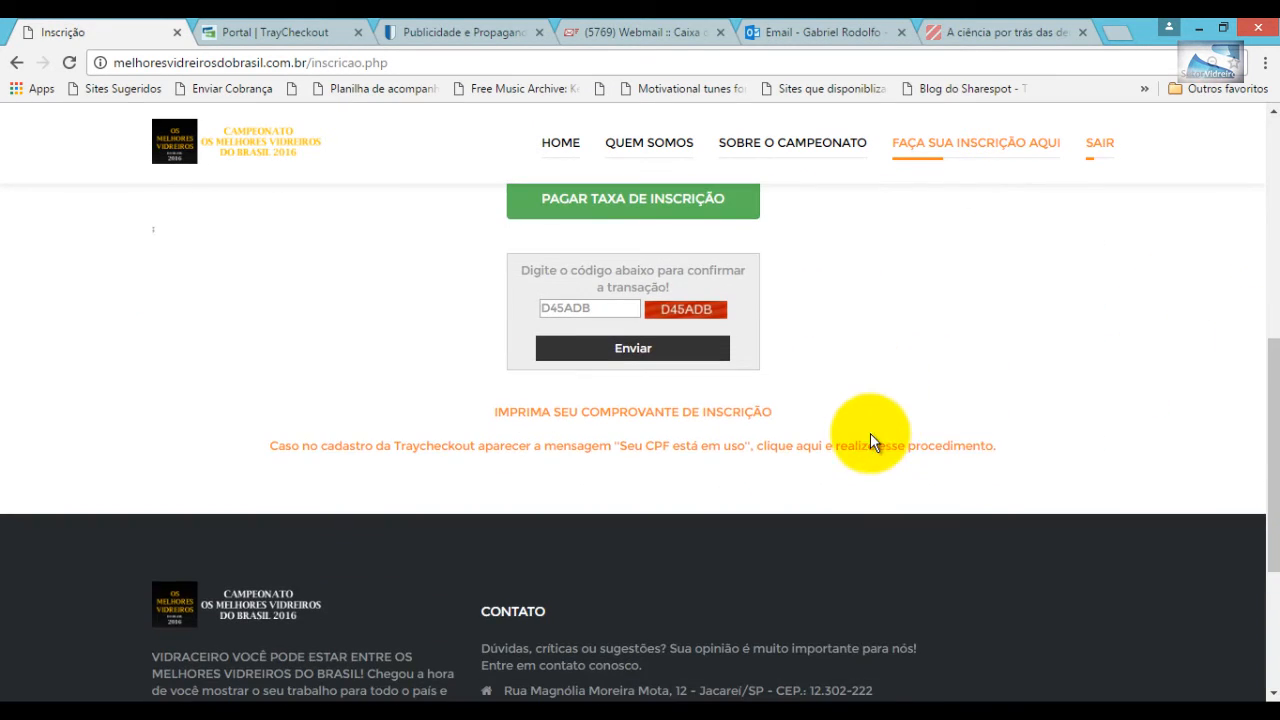
left_click(689, 421)
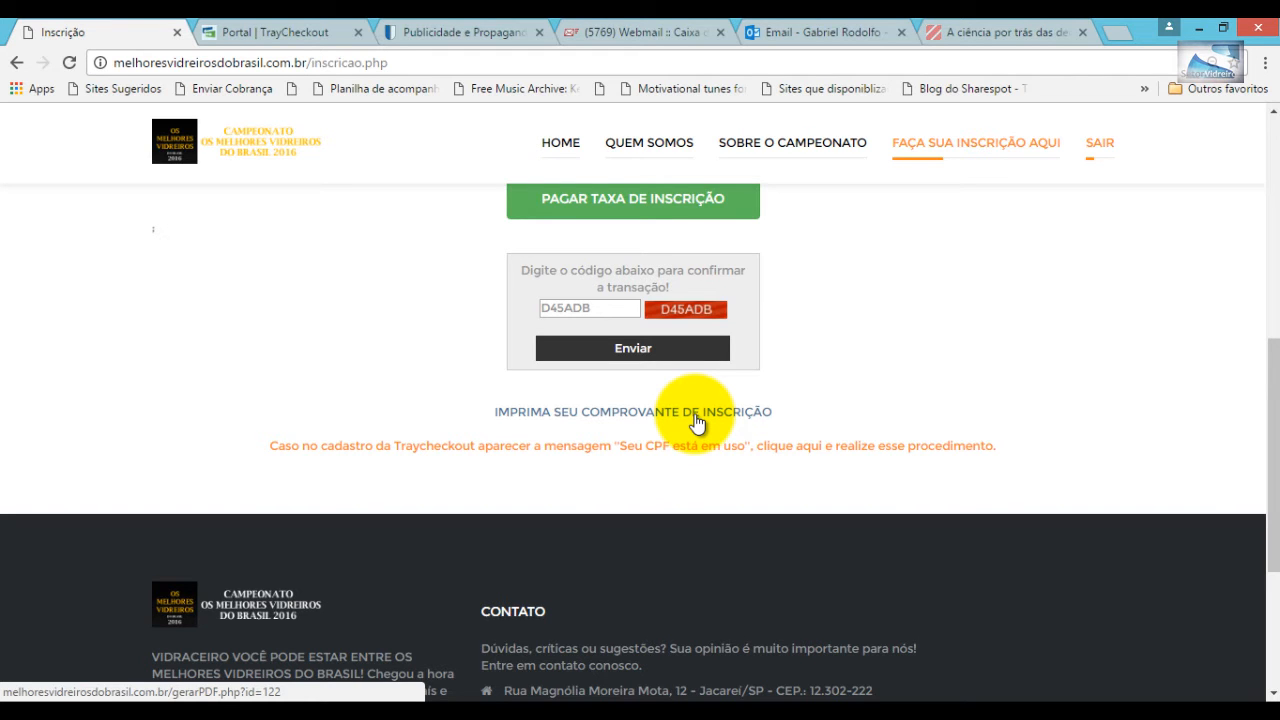
- Open the gerarPDF.php receipt, select the Nº INSCRIÇÃO line and scroll to the work photos
left_click(697, 421)
scroll(697, 414, "down", 3)
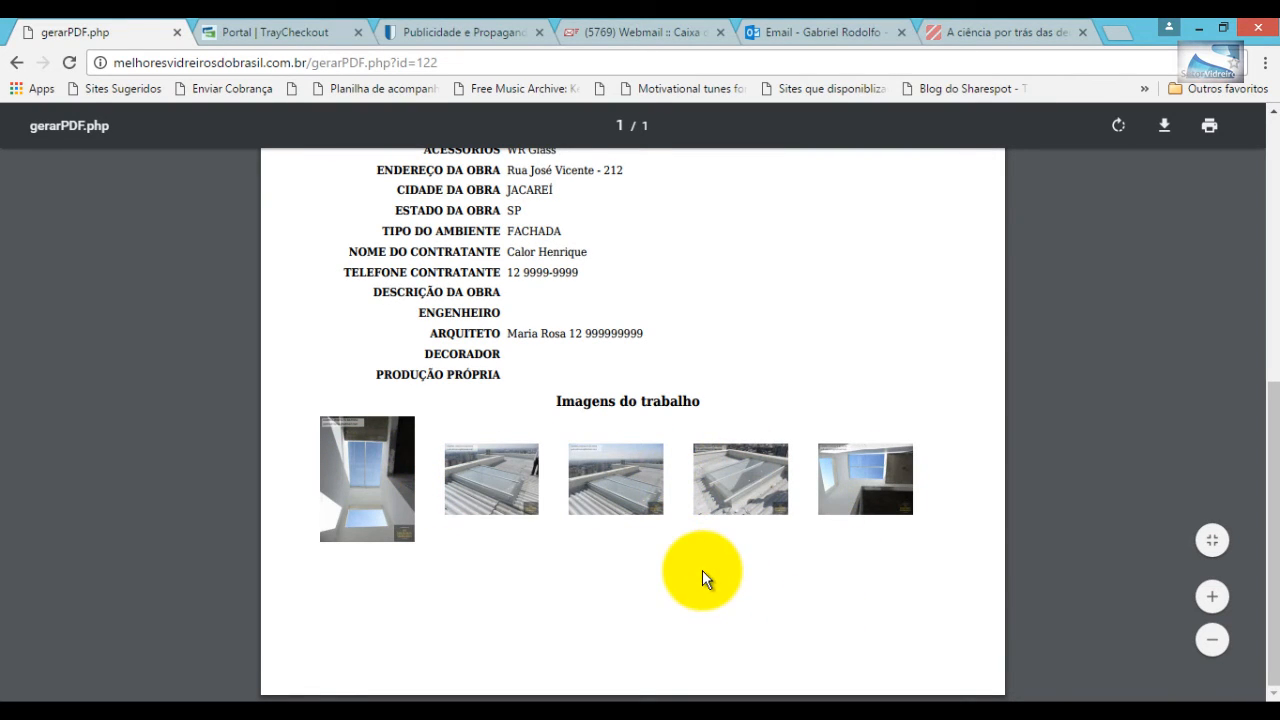
scroll(702, 570, "up", 5)
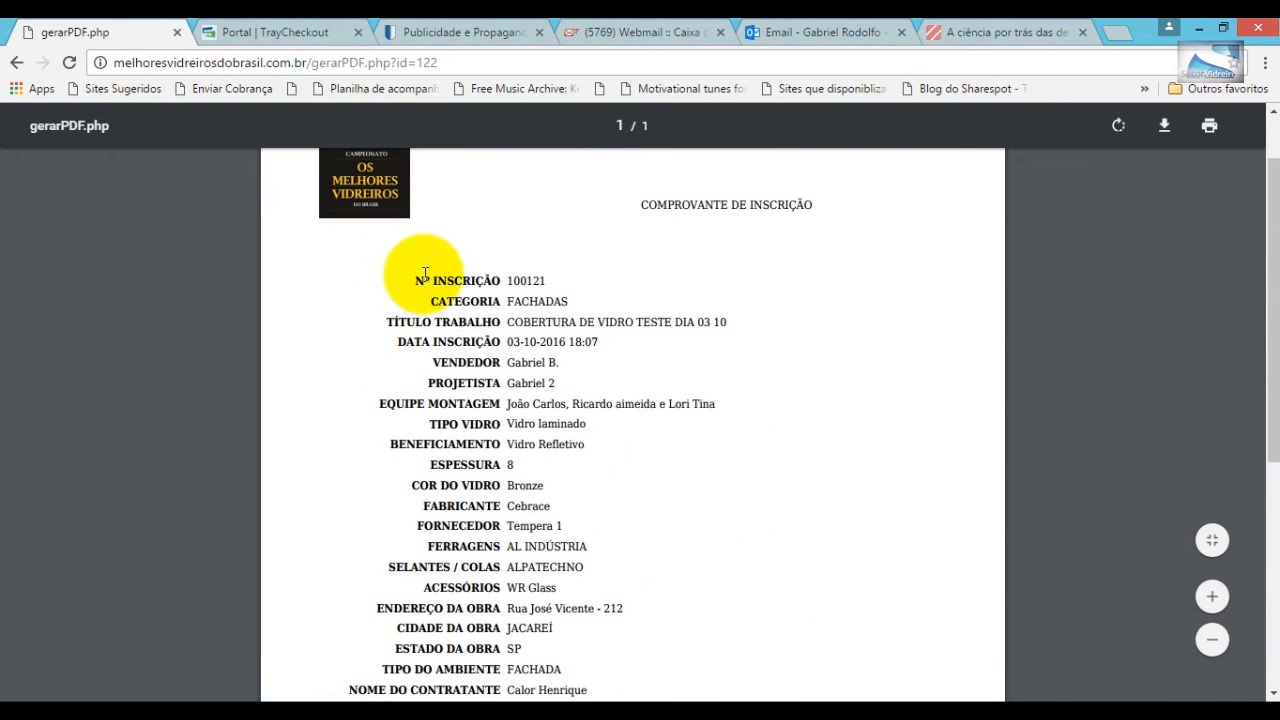
left_click_drag(414, 281, 548, 281)
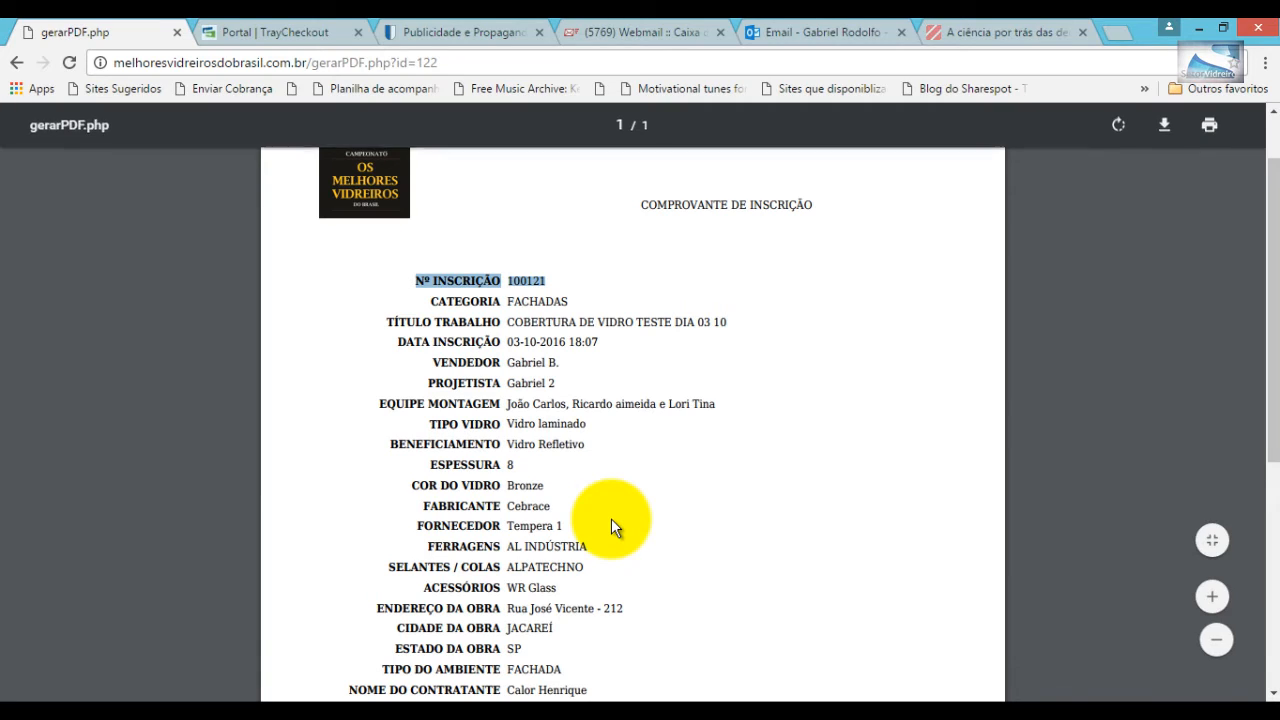
scroll(611, 518, "down", 5)
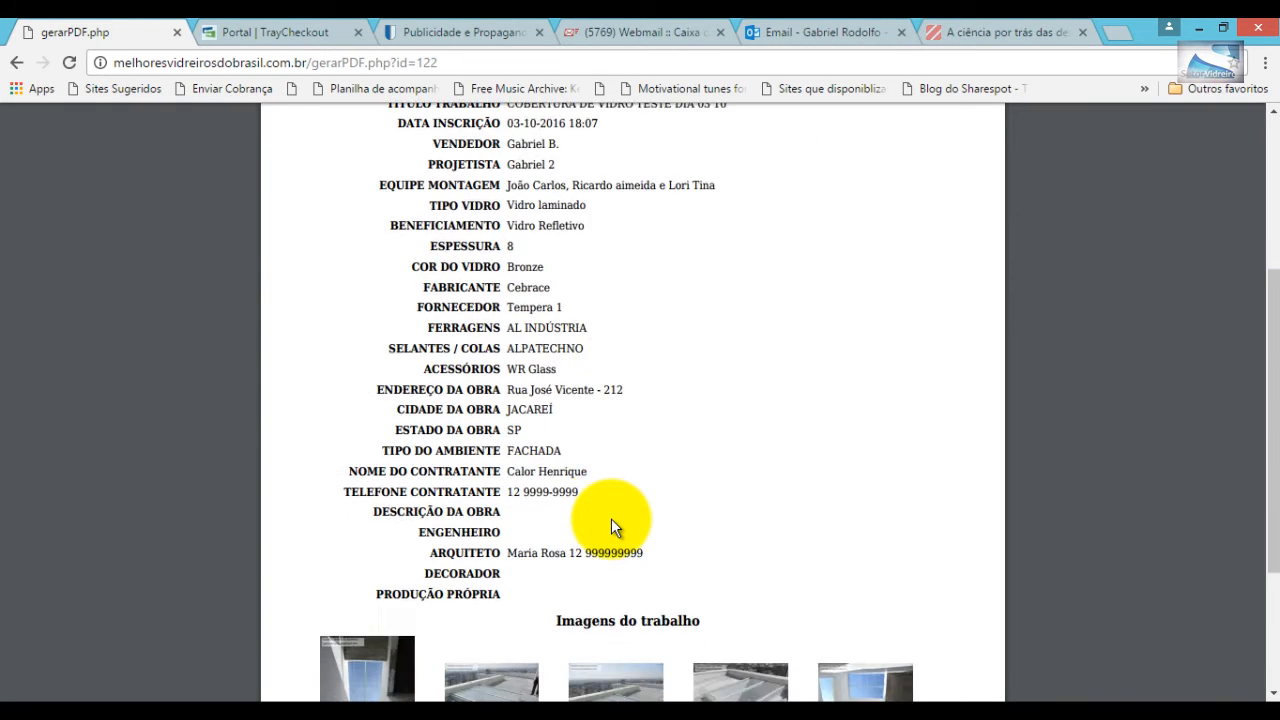
scroll(639, 567, "up", 6)
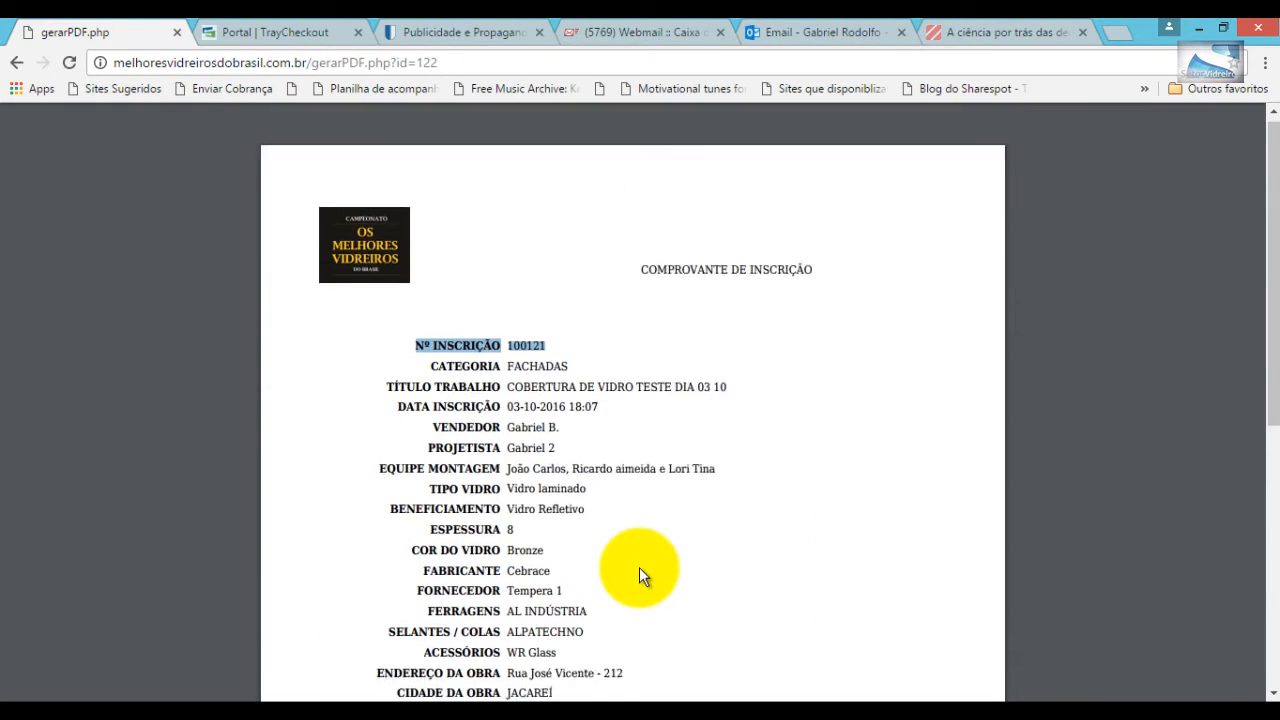
scroll(639, 567, "down", 3)
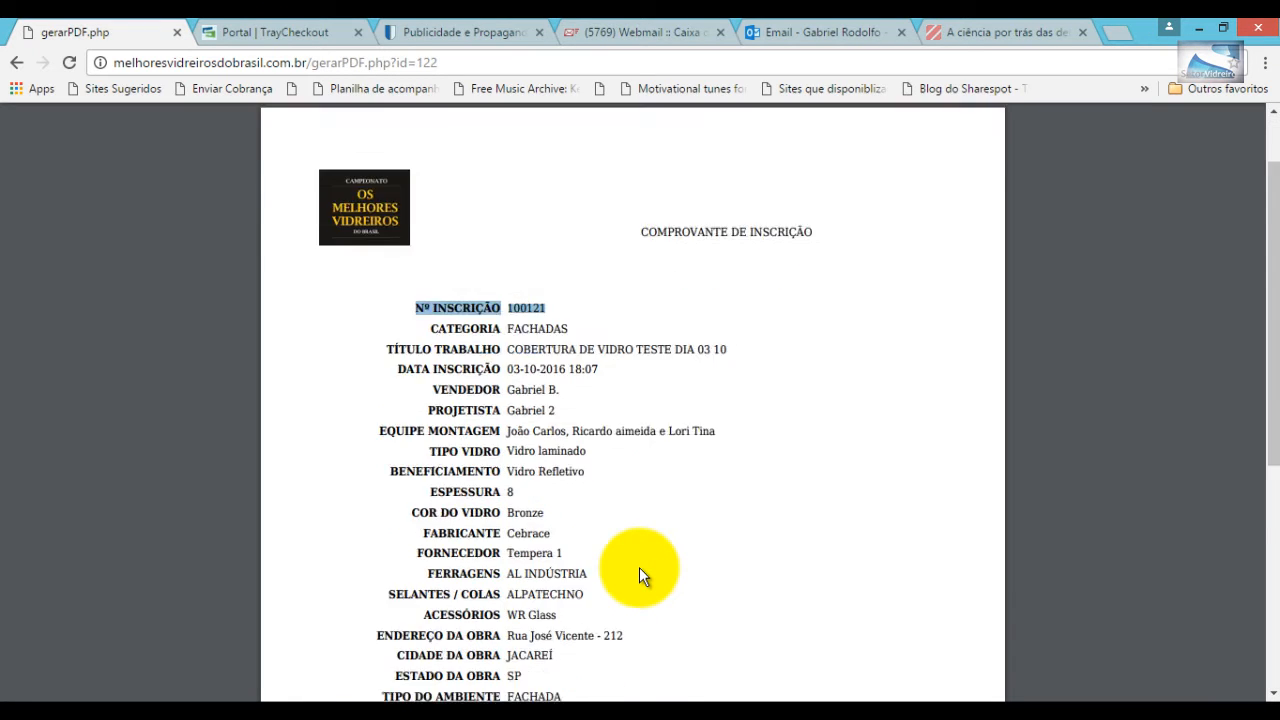
scroll(639, 567, "up", 3)
scroll(639, 567, "down", 5)
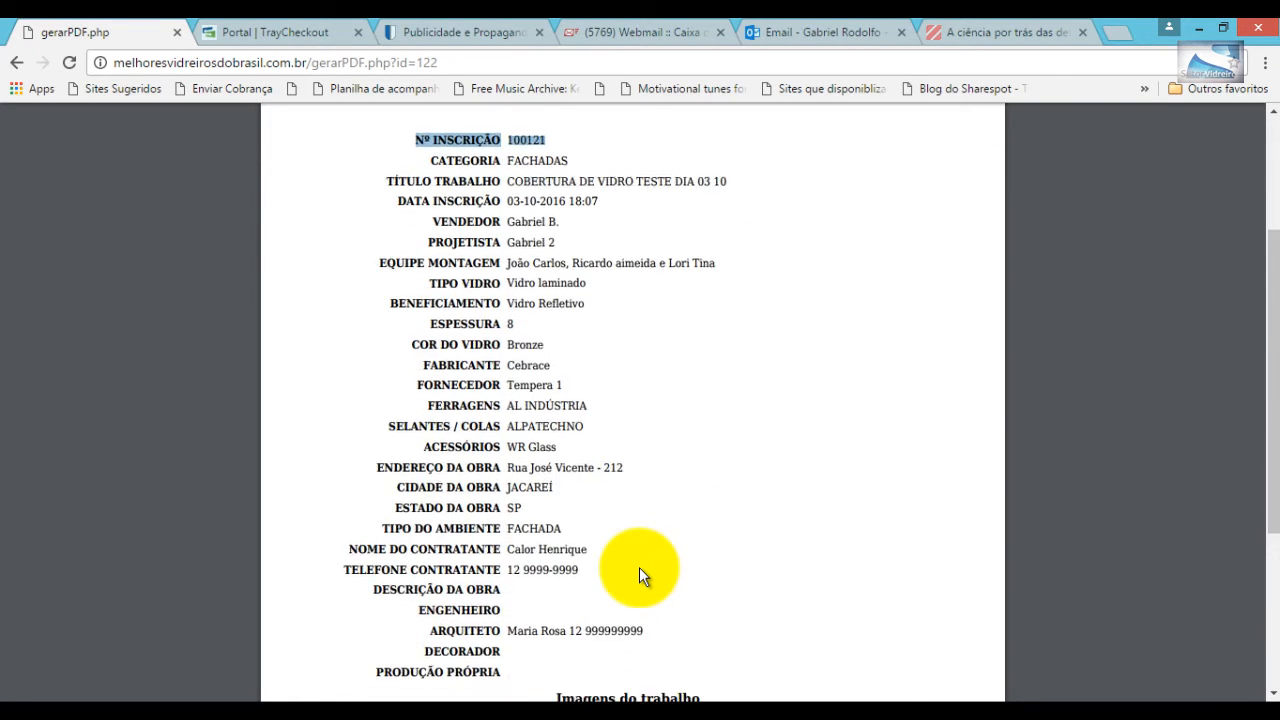
scroll(639, 567, "down", 1)
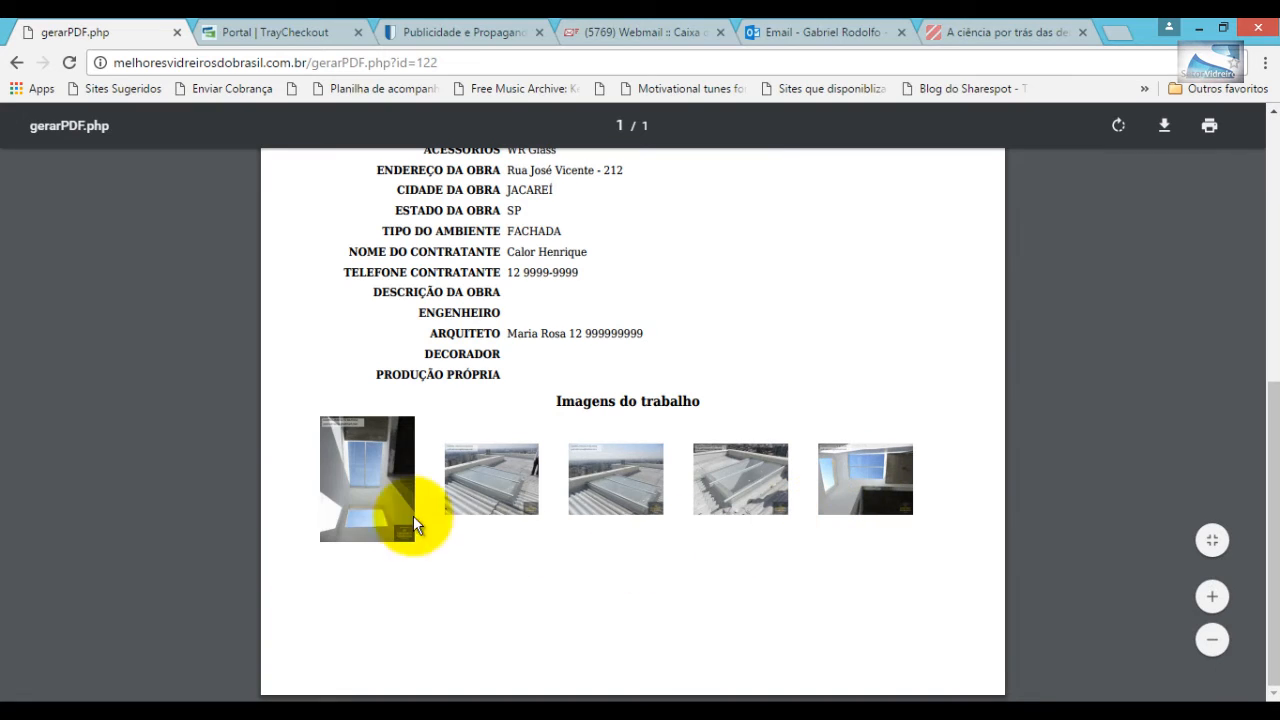
- Zoom the receipt PDF in several levels so the photos appear larger
left_click(1212, 597)
left_click(1212, 597)
left_click(1212, 597)
left_click(1212, 597)
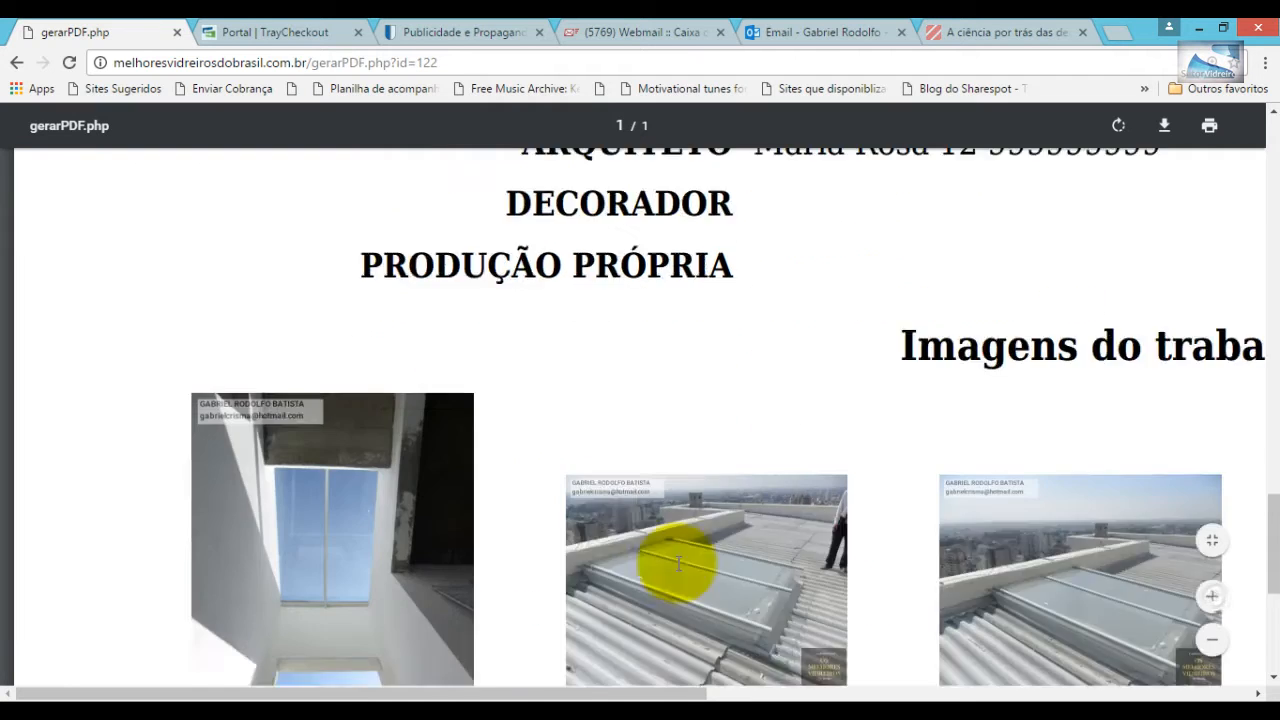
scroll(678, 563, "down", 5)
scroll(678, 563, "up", 4)
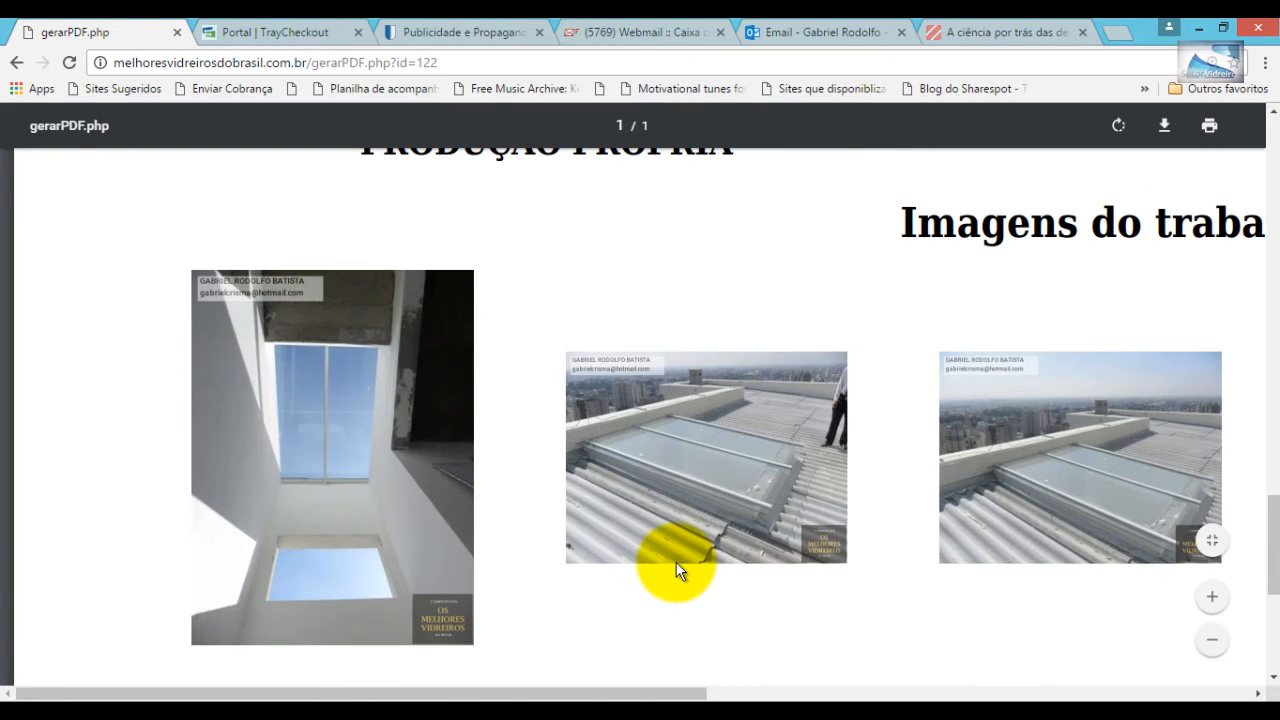
left_click(1212, 600)
left_click(1212, 600)
- Scroll through the enlarged receipt to view the glazing work photos
scroll(513, 528, "down", 1)
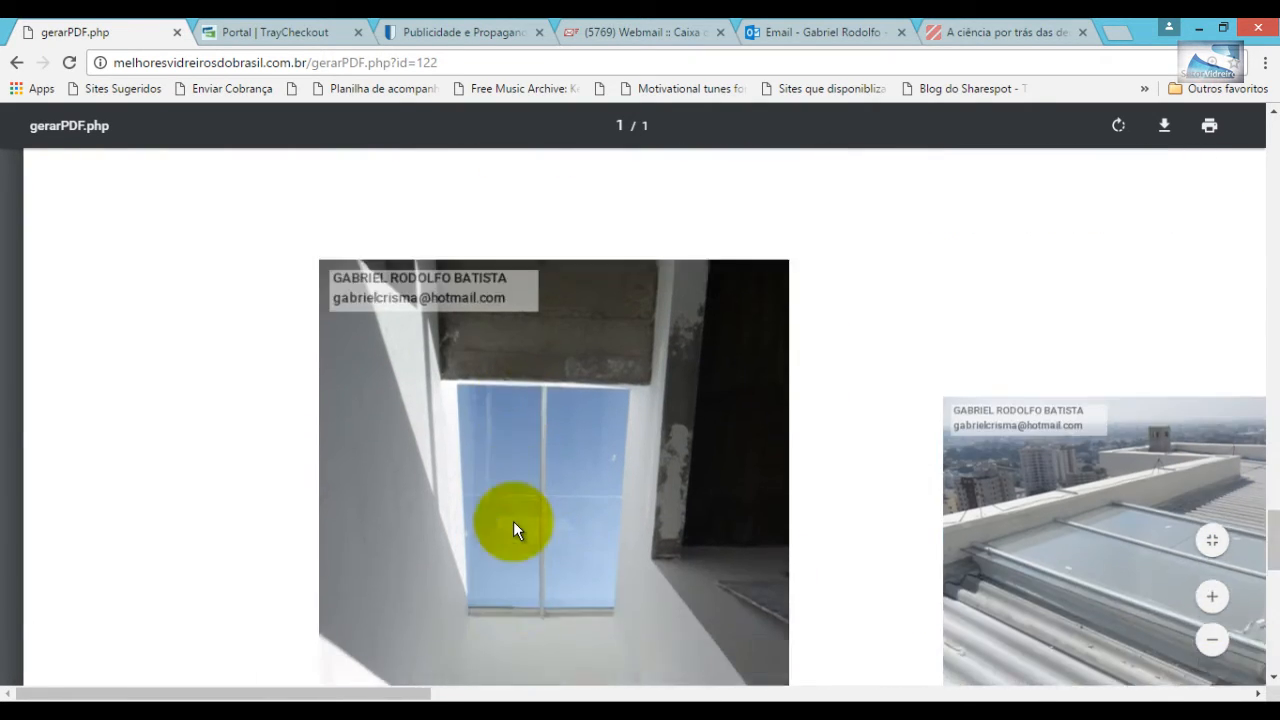
scroll(513, 521, "down", 3)
scroll(513, 521, "up", 2)
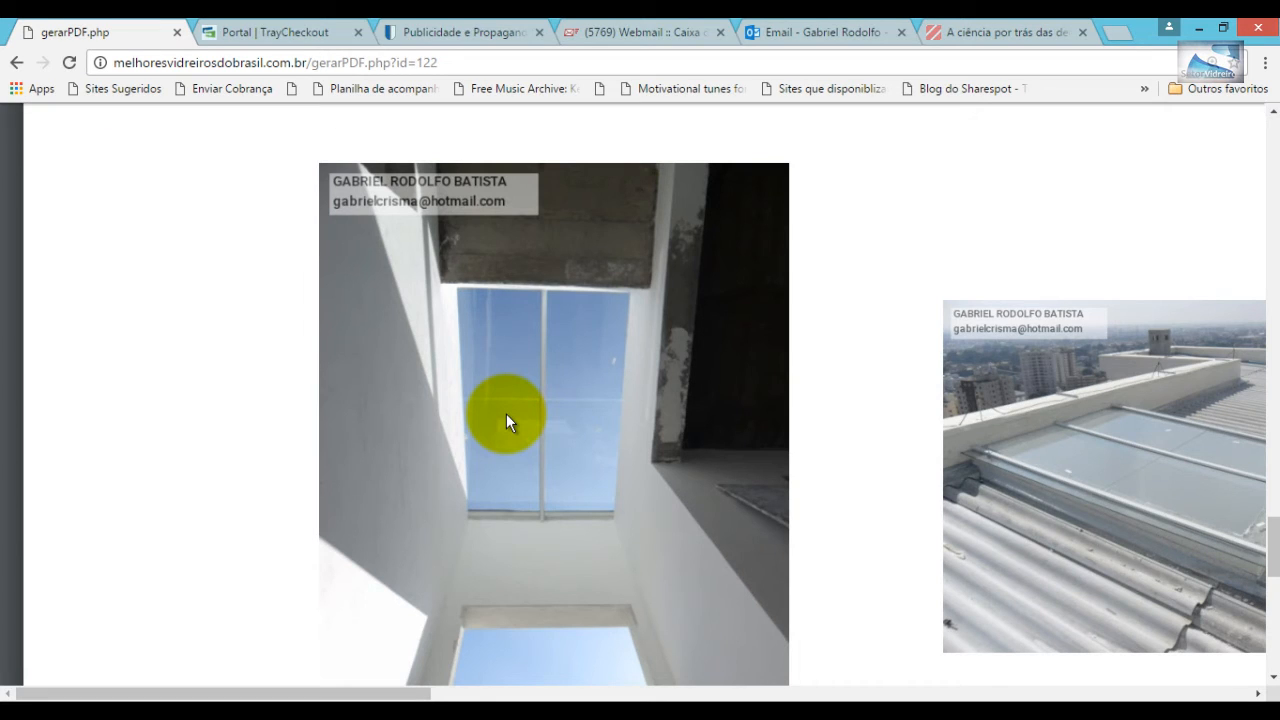
scroll(506, 413, "down", 2)
scroll(506, 413, "up", 2)
scroll(727, 428, "down", 2)
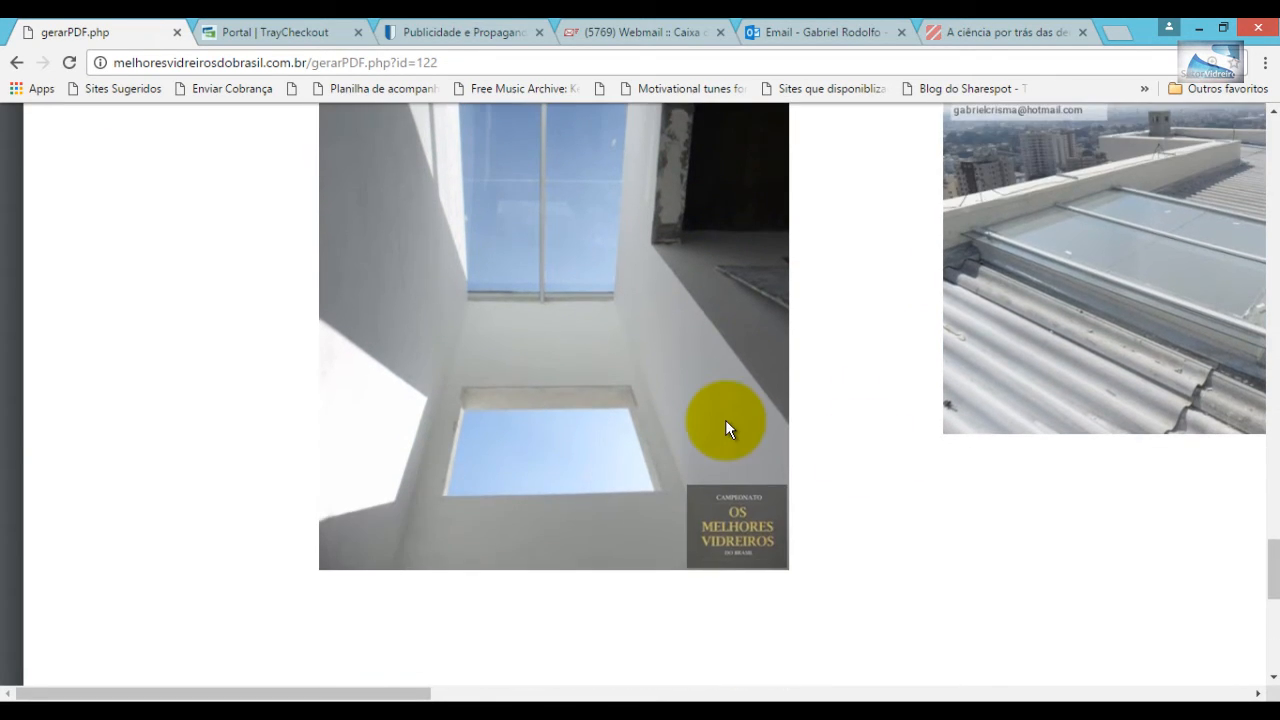
scroll(780, 491, "up", 2)
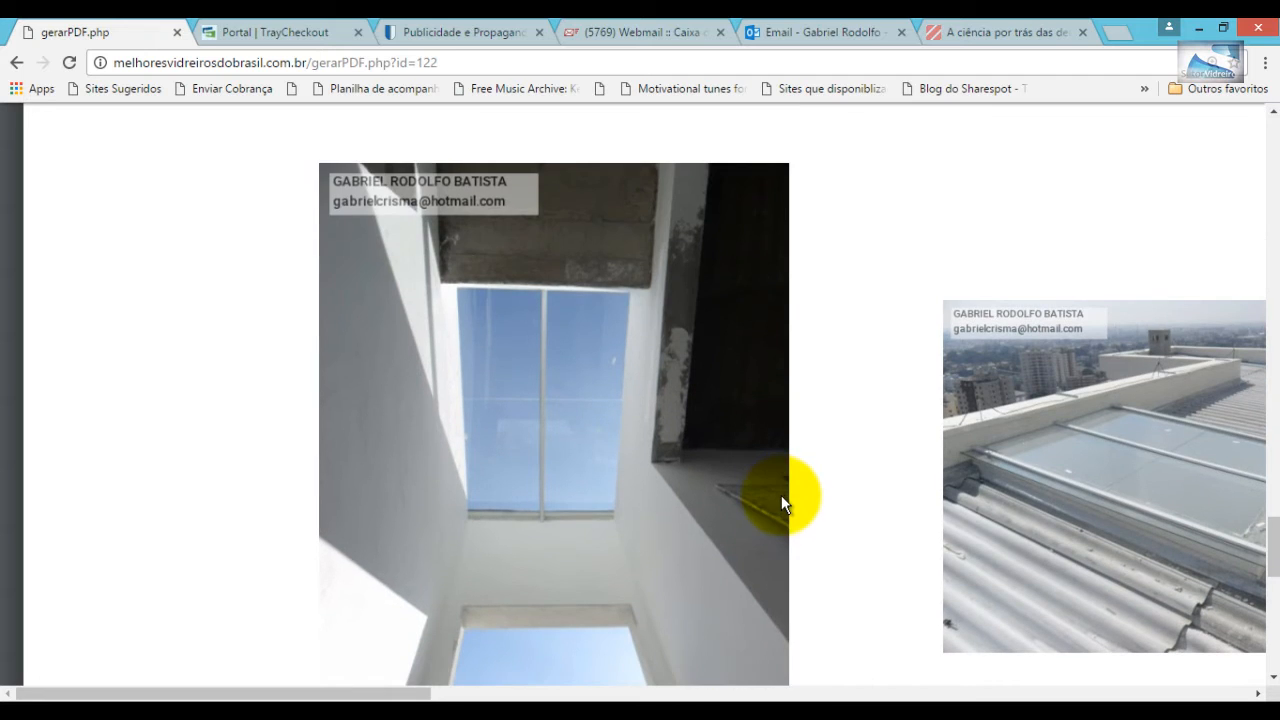
scroll(781, 495, "down", 2)
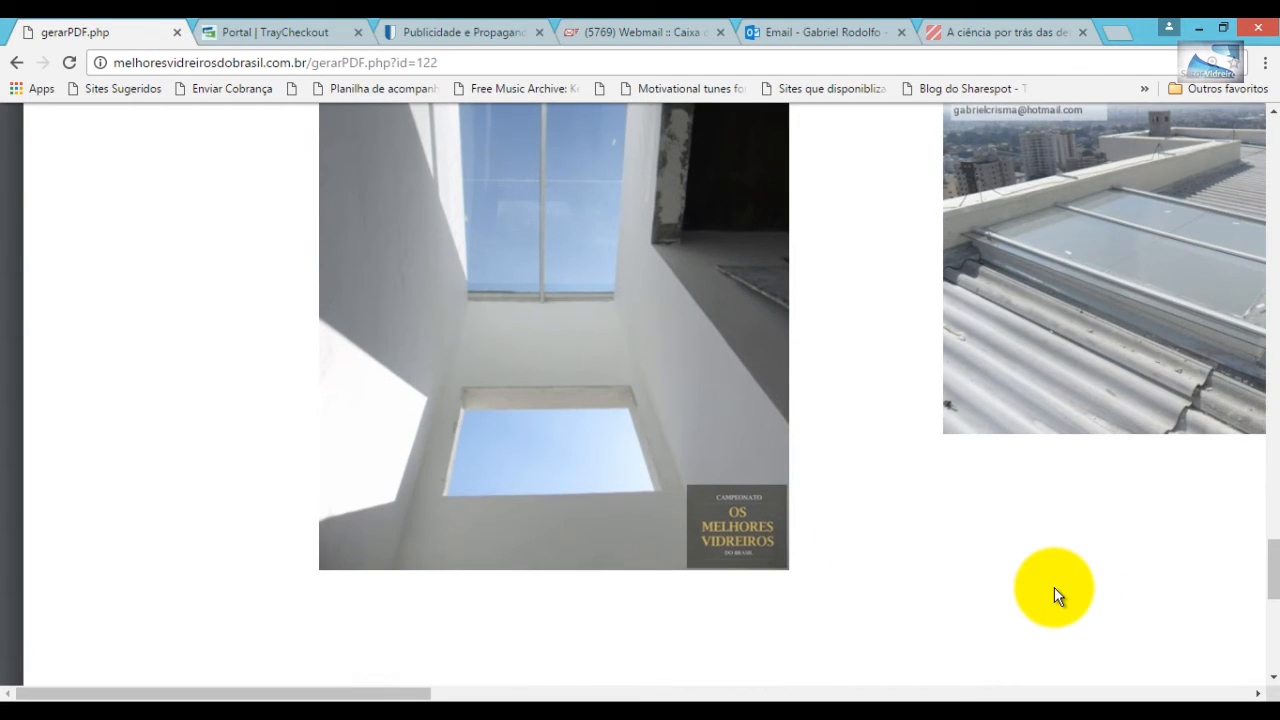
scroll(1054, 587, "down", 2)
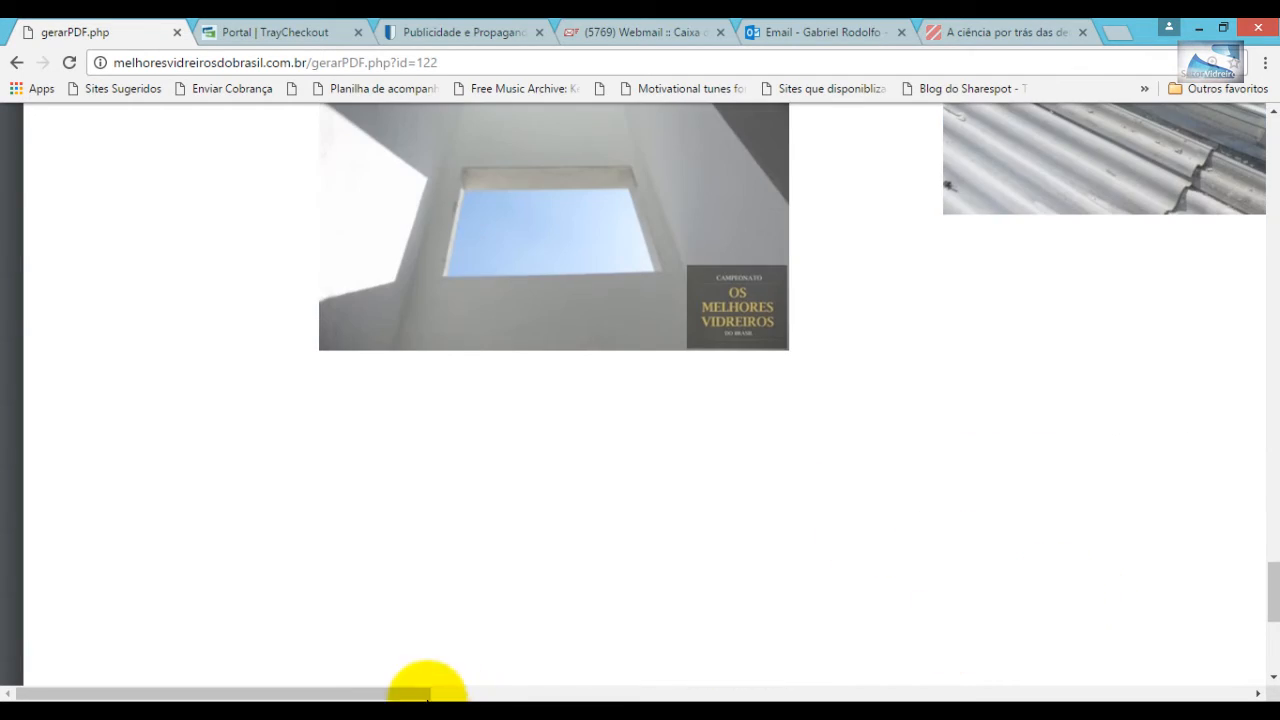
left_click_drag(425, 695, 646, 620)
scroll(644, 613, "up", 4)
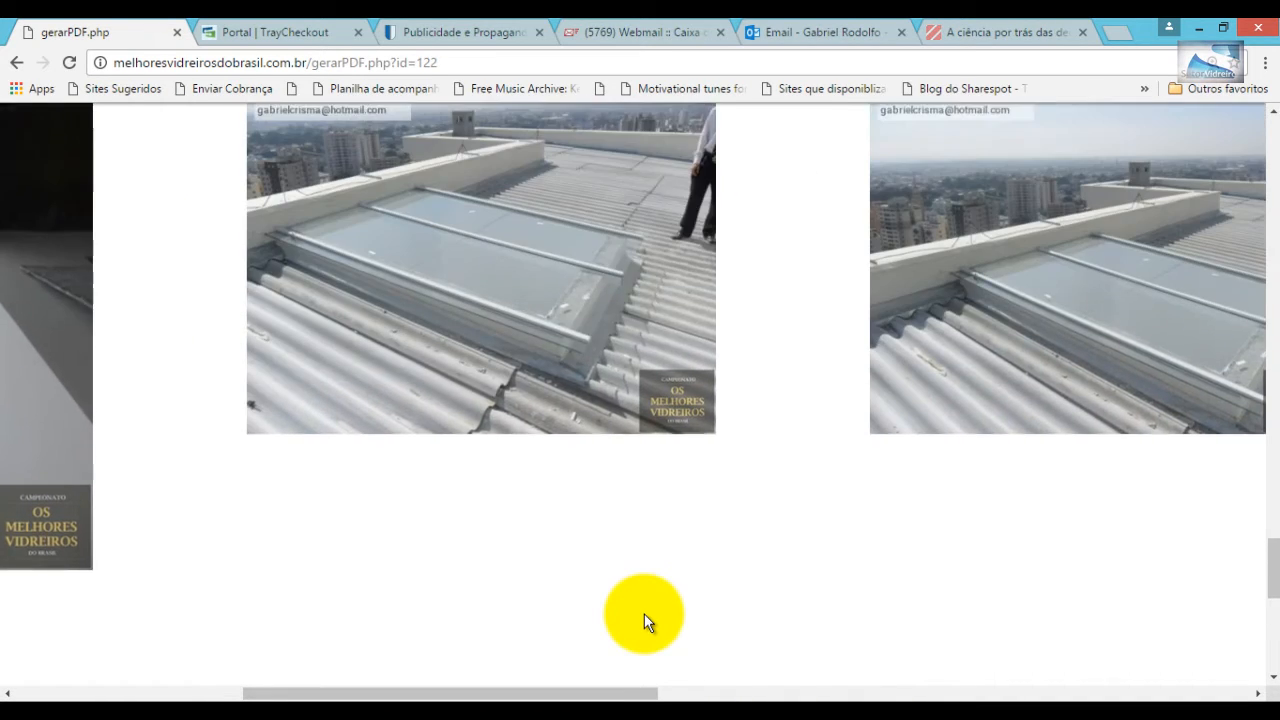
scroll(644, 613, "down", 2)
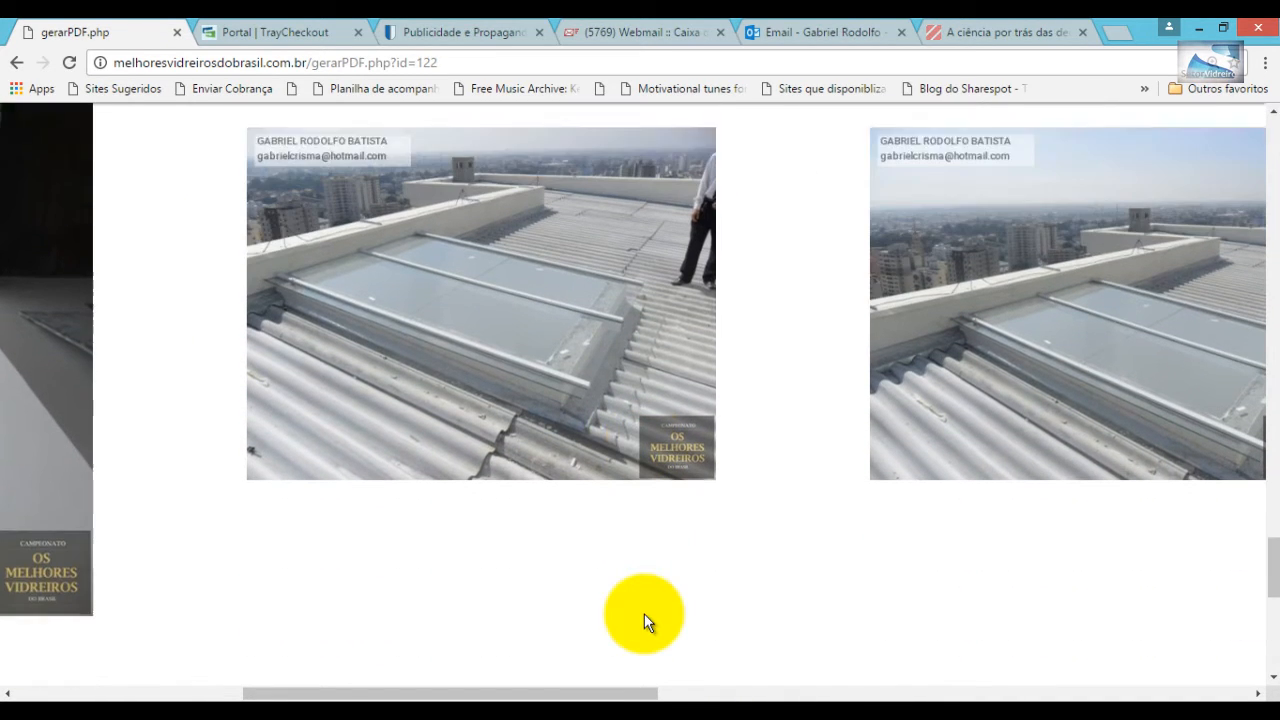
- Pan sideways across the enlarged photos, including the rooftop and interior skylight shots
left_click_drag(512, 697, 720, 686)
scroll(711, 623, "up", 2)
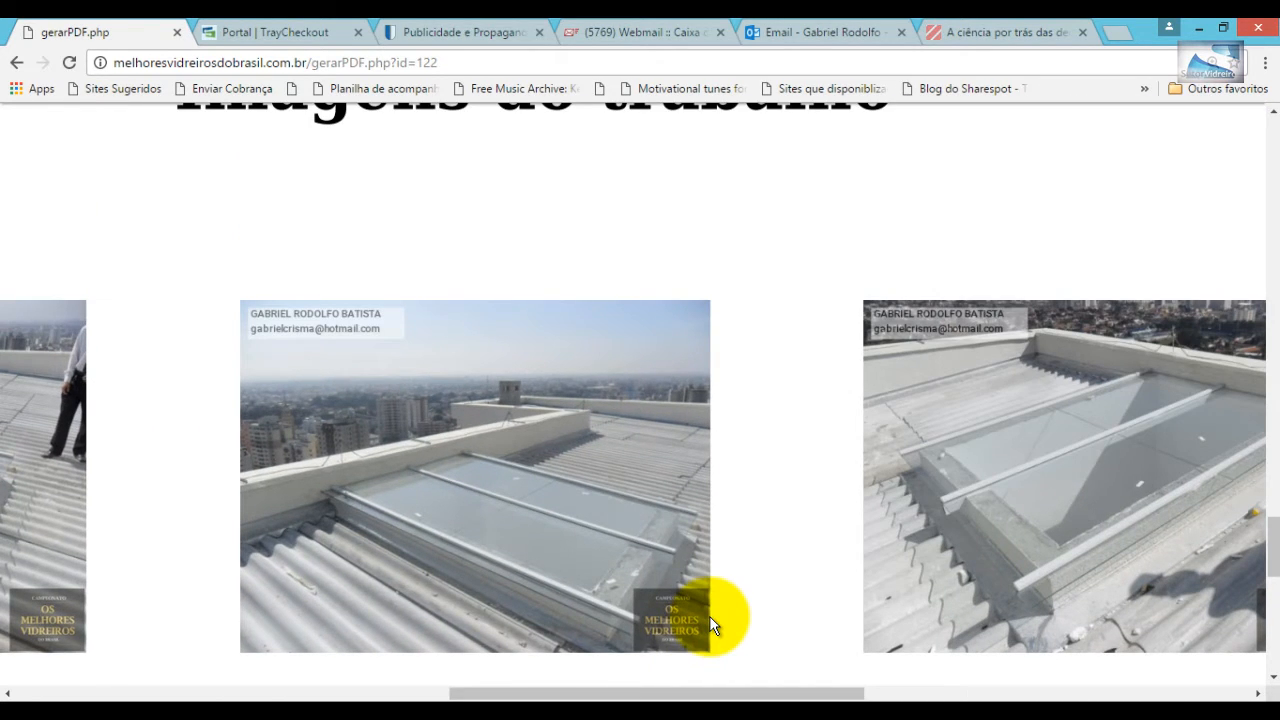
scroll(712, 625, "down", 2)
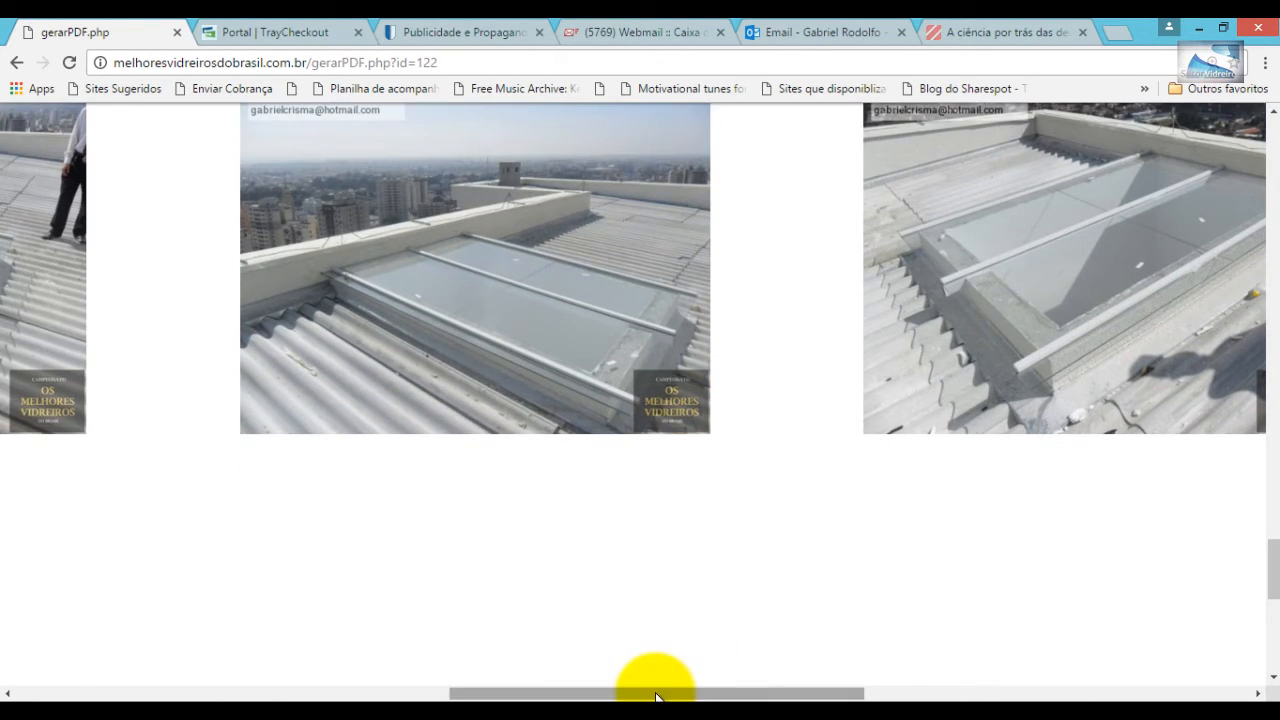
left_click_drag(657, 691, 810, 648)
scroll(800, 620, "up", 2)
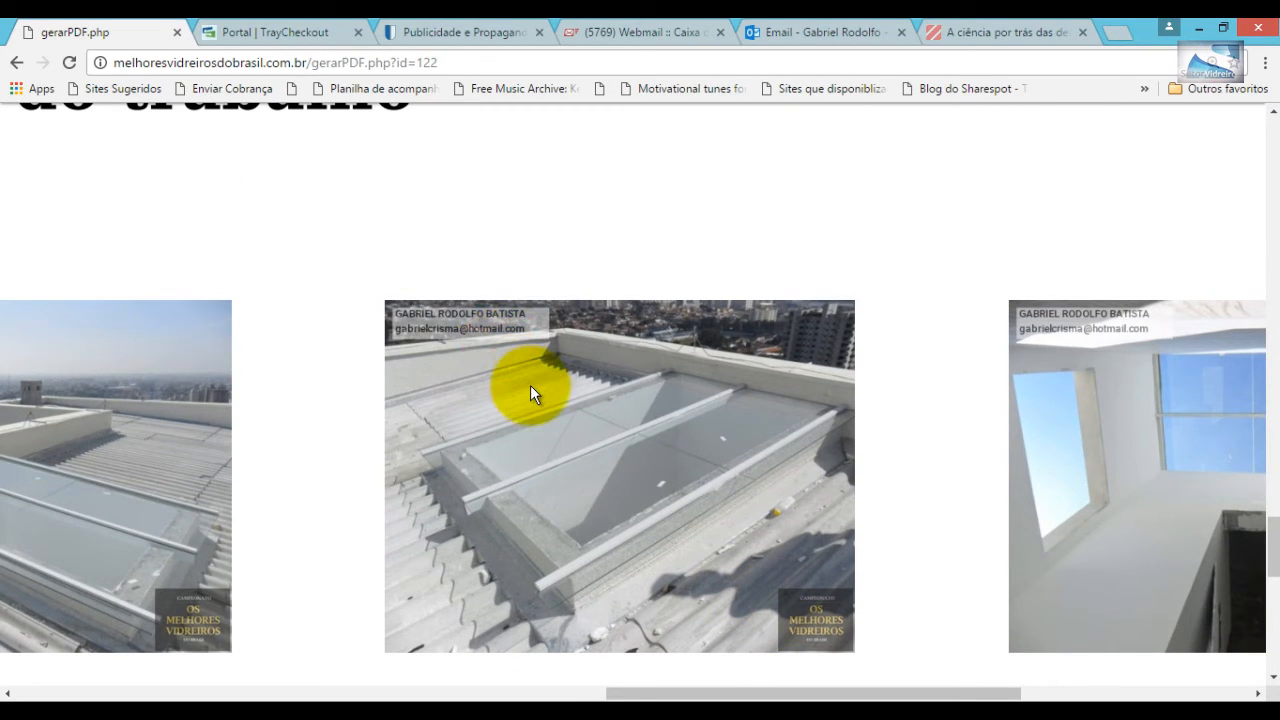
scroll(540, 388, "down", 2)
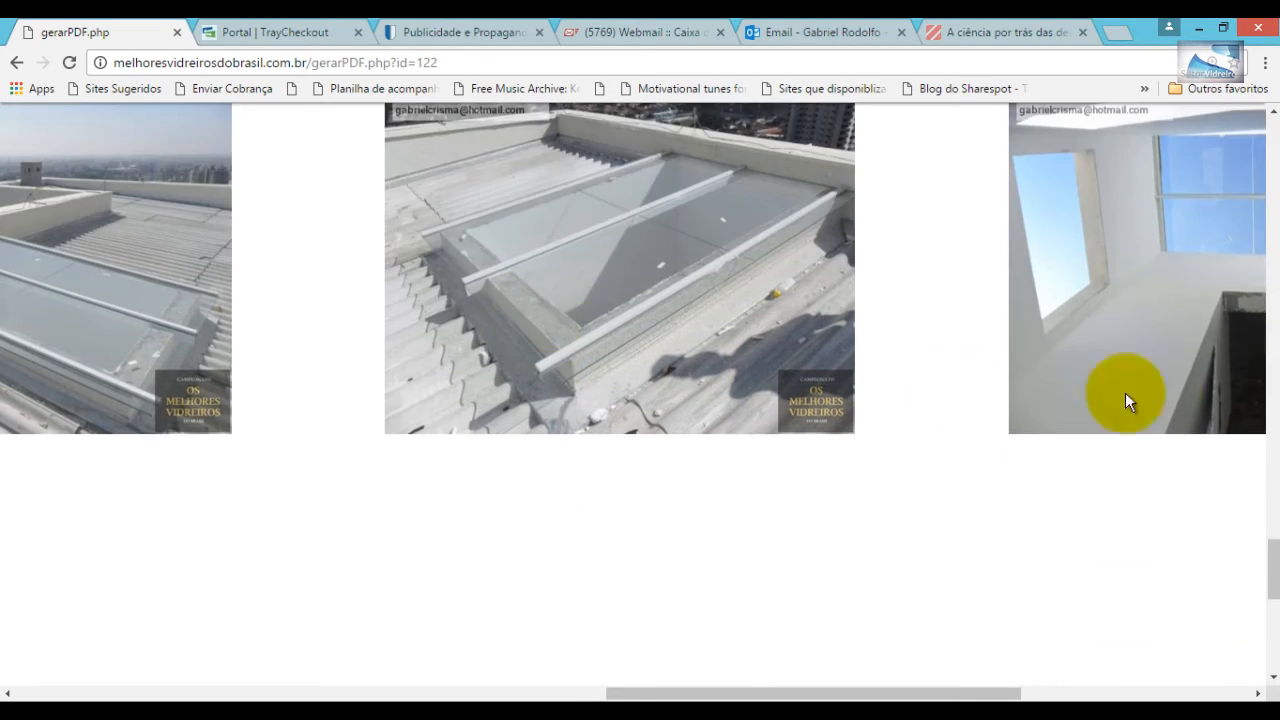
scroll(1264, 540, "up", 1)
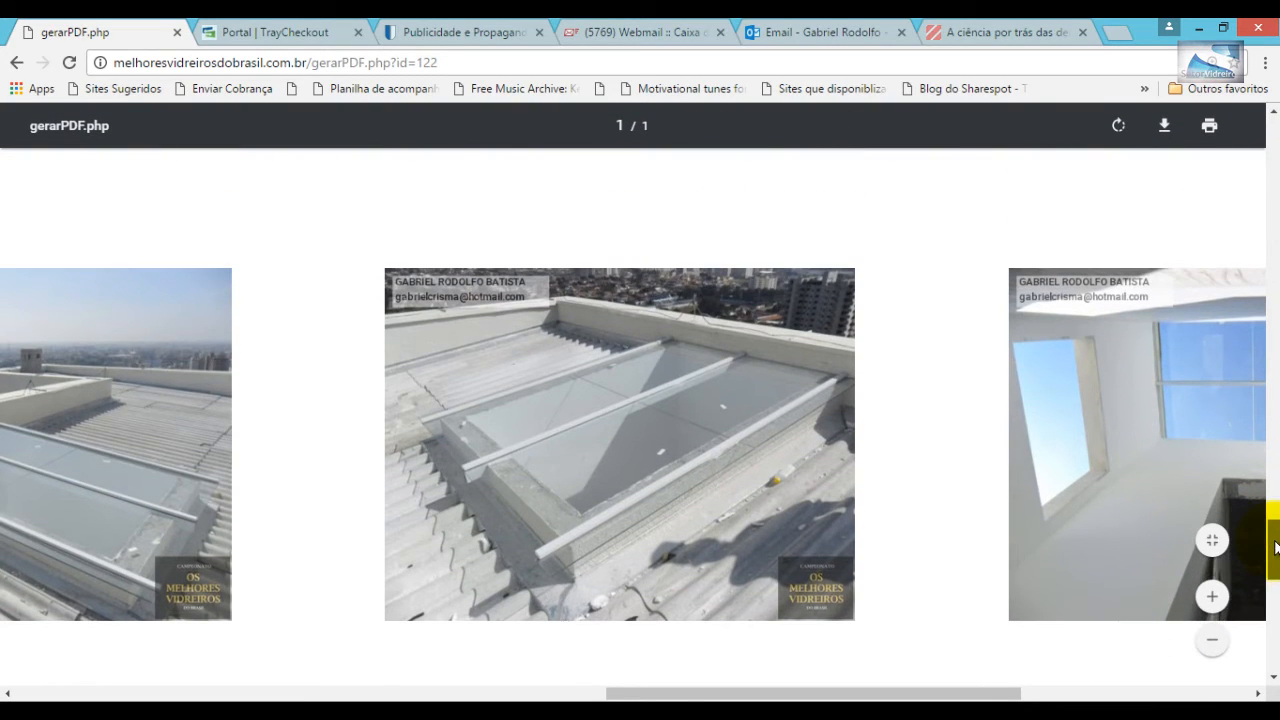
left_click_drag(823, 692, 997, 689)
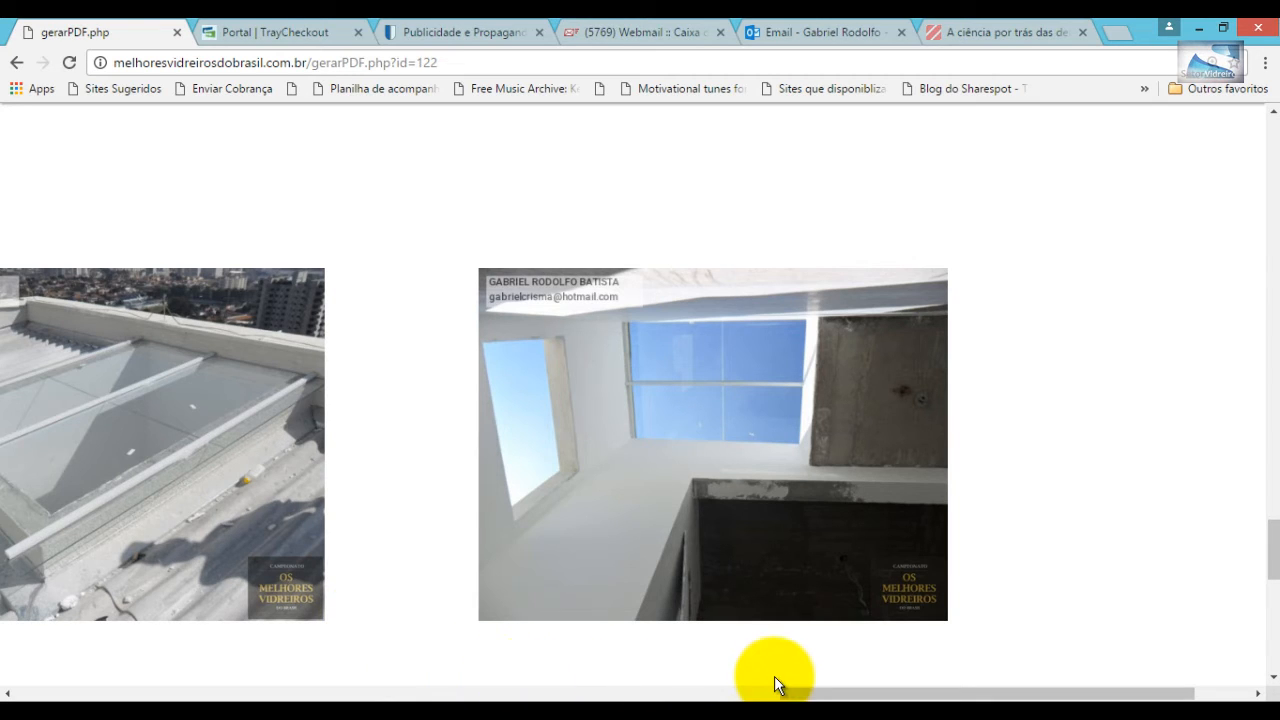
left_click_drag(815, 693, 634, 691)
left_click_drag(549, 690, 110, 690)
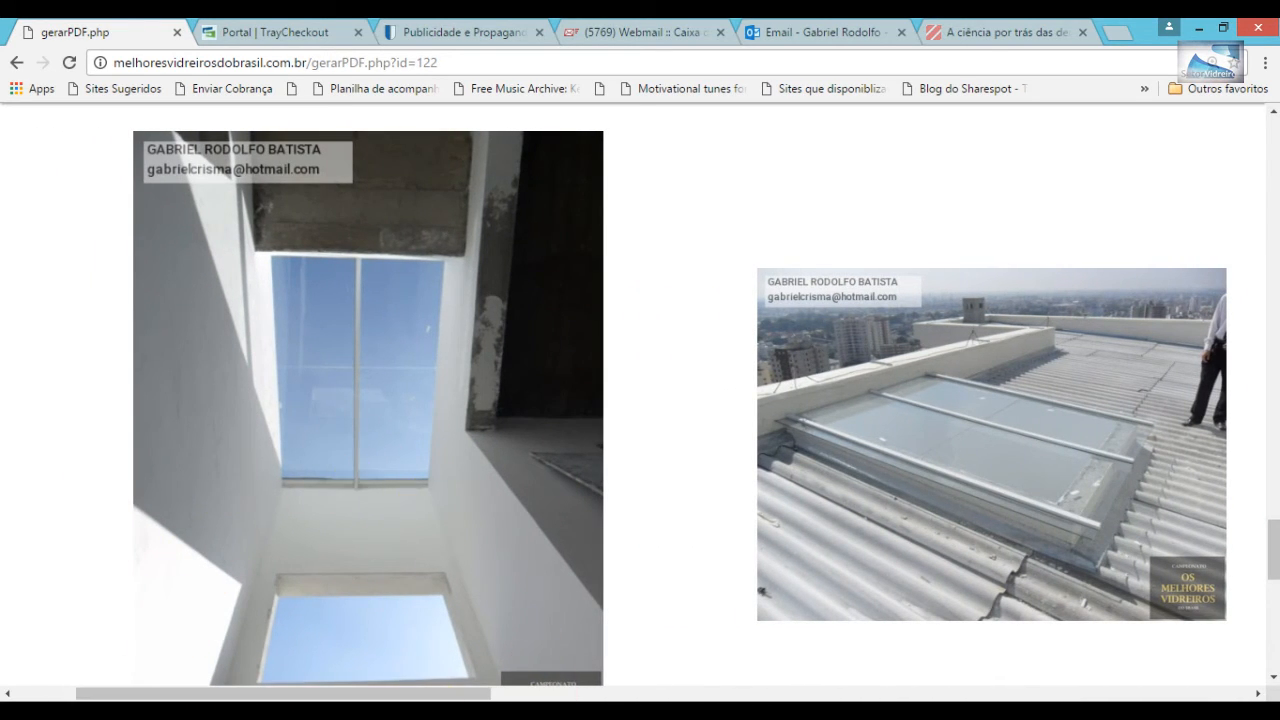
- Close the receipt PDF window and return to the login page
key("ctrl+w")
scroll(1057, 530, "down", 3)
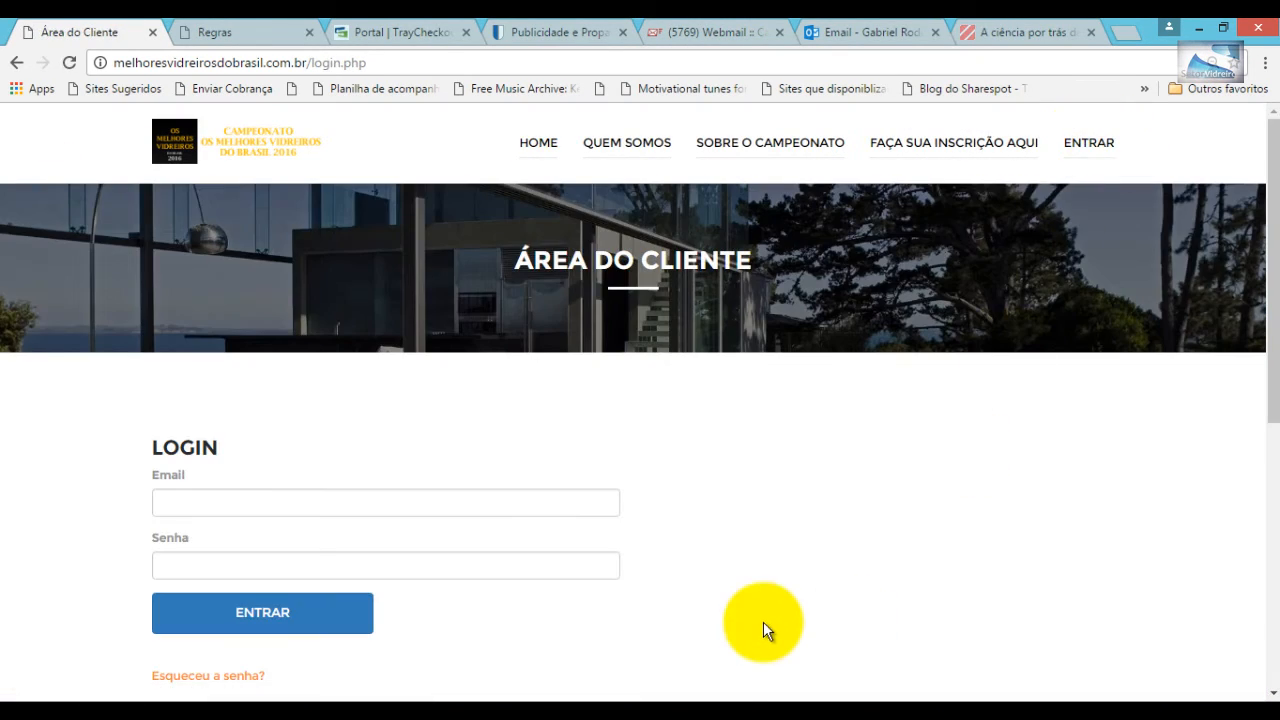
scroll(757, 622, "down", 3)
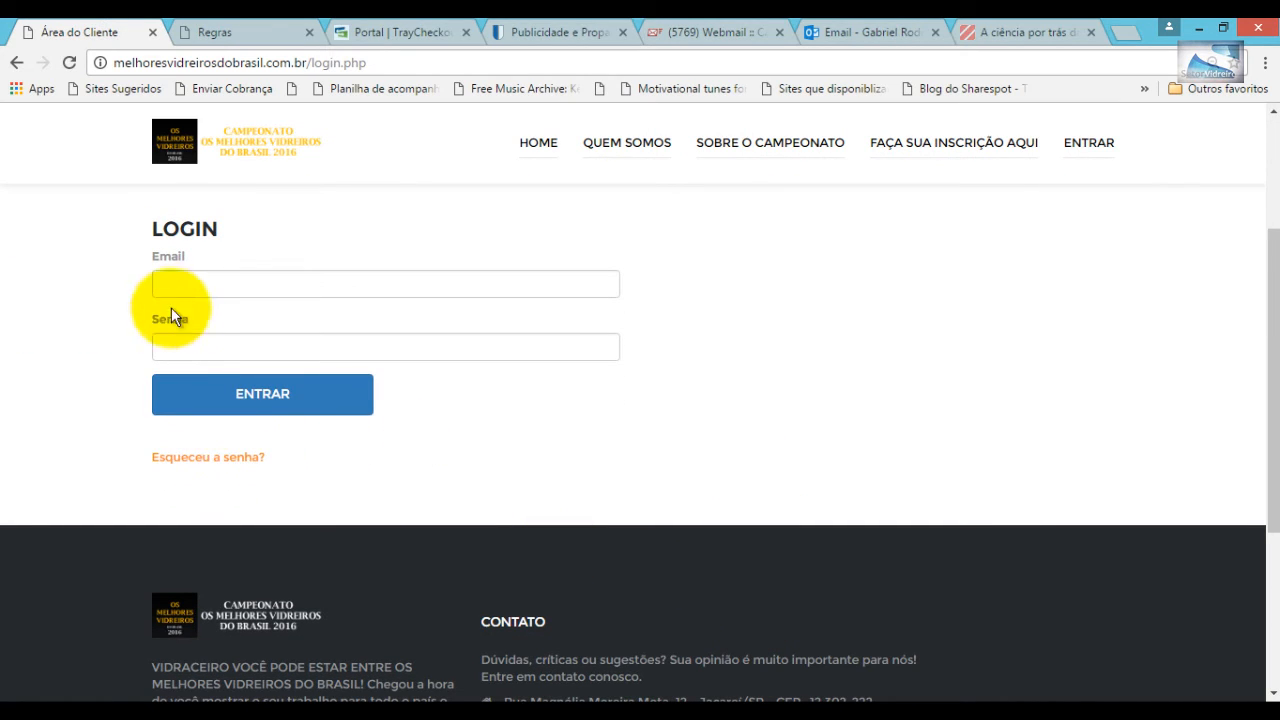
- Log in with the saved e-mail suggestion and the account password via ENTRAR
left_click(194, 280)
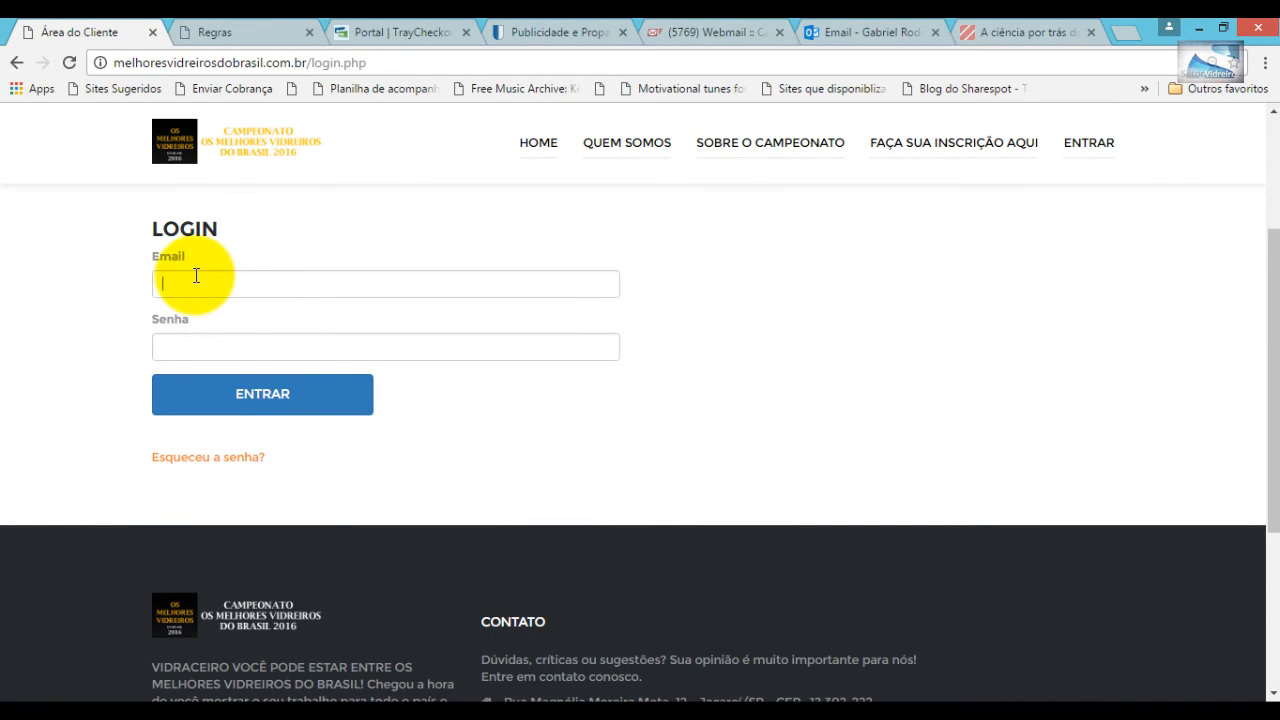
type("g")
left_click(252, 309)
left_click(217, 350)
type("••••")
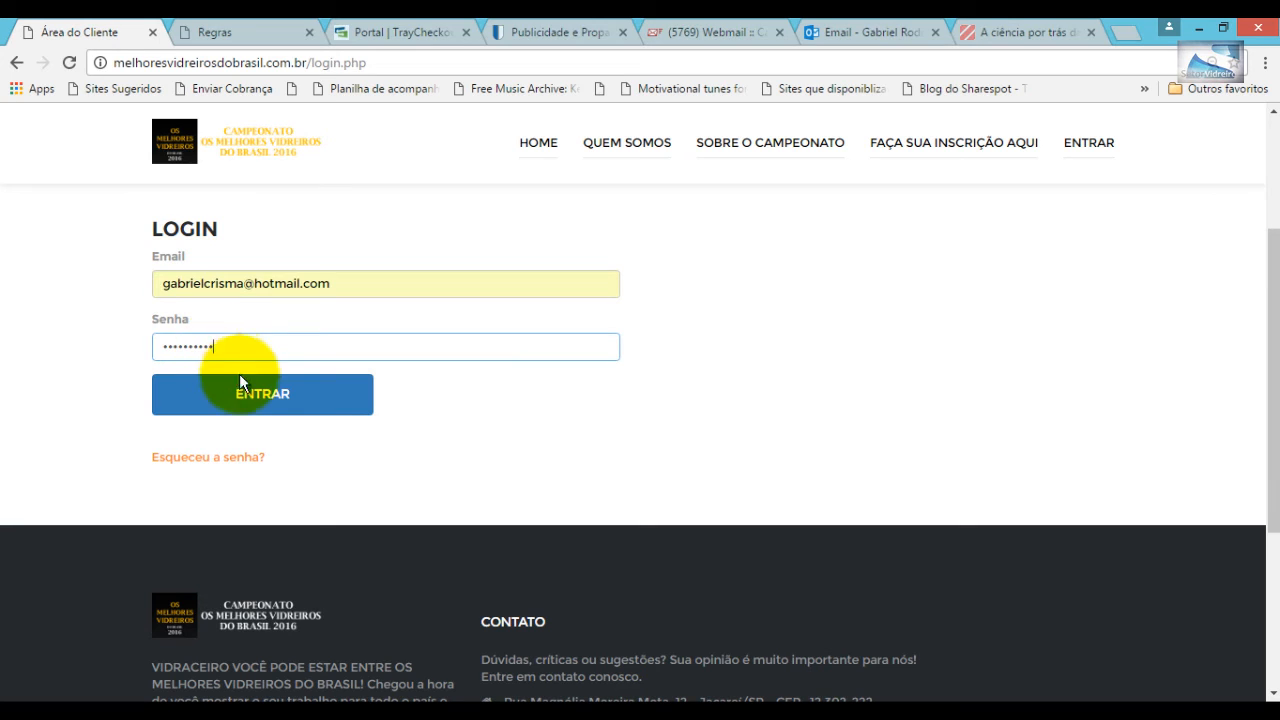
left_click(256, 415)
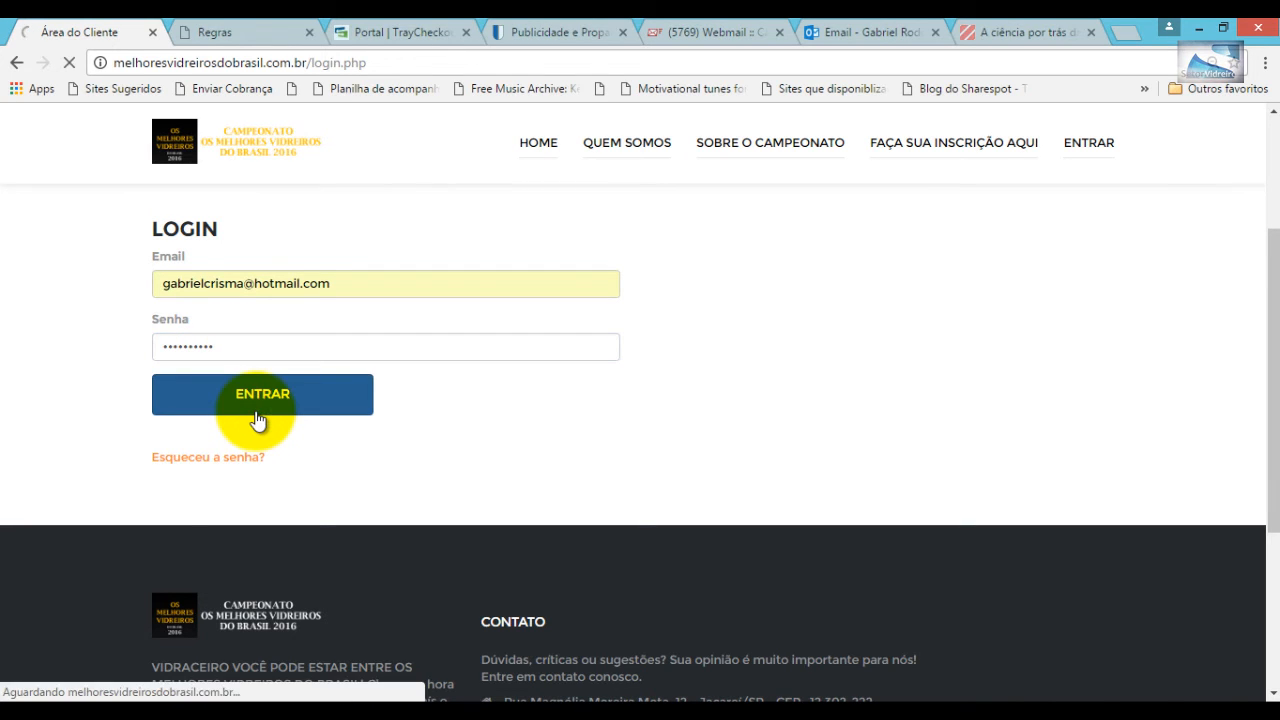
scroll(265, 416, "down", 2)
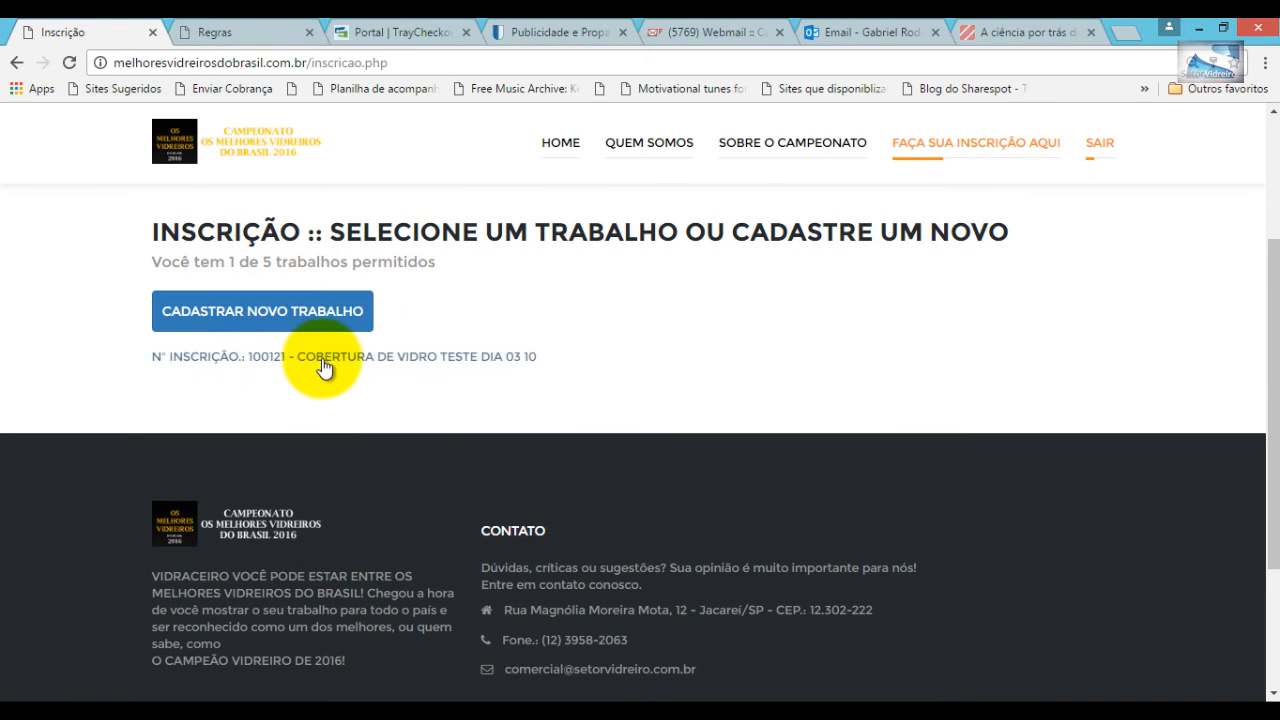
- Start a new registration with CADASTRAR NOVO TRABALHO, reaching the empty 'Dê um título para o seu trabalho' form
left_click(293, 314)
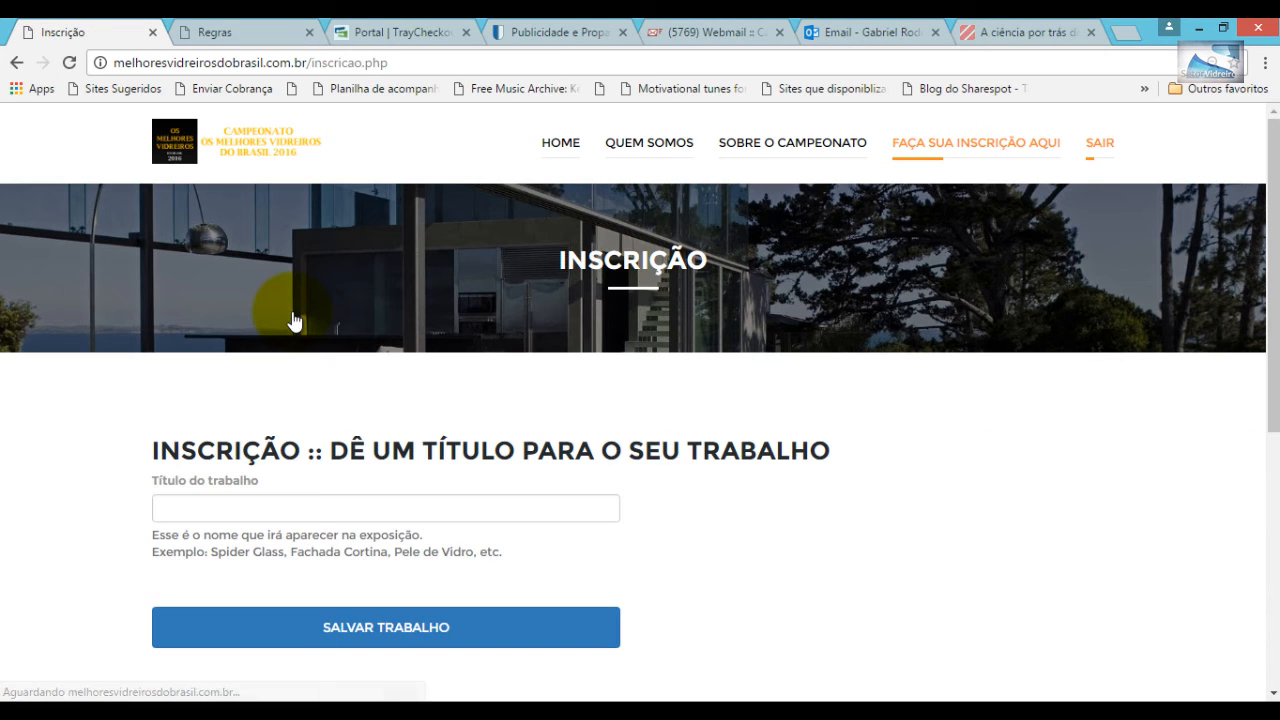
scroll(340, 345, "down", 2)
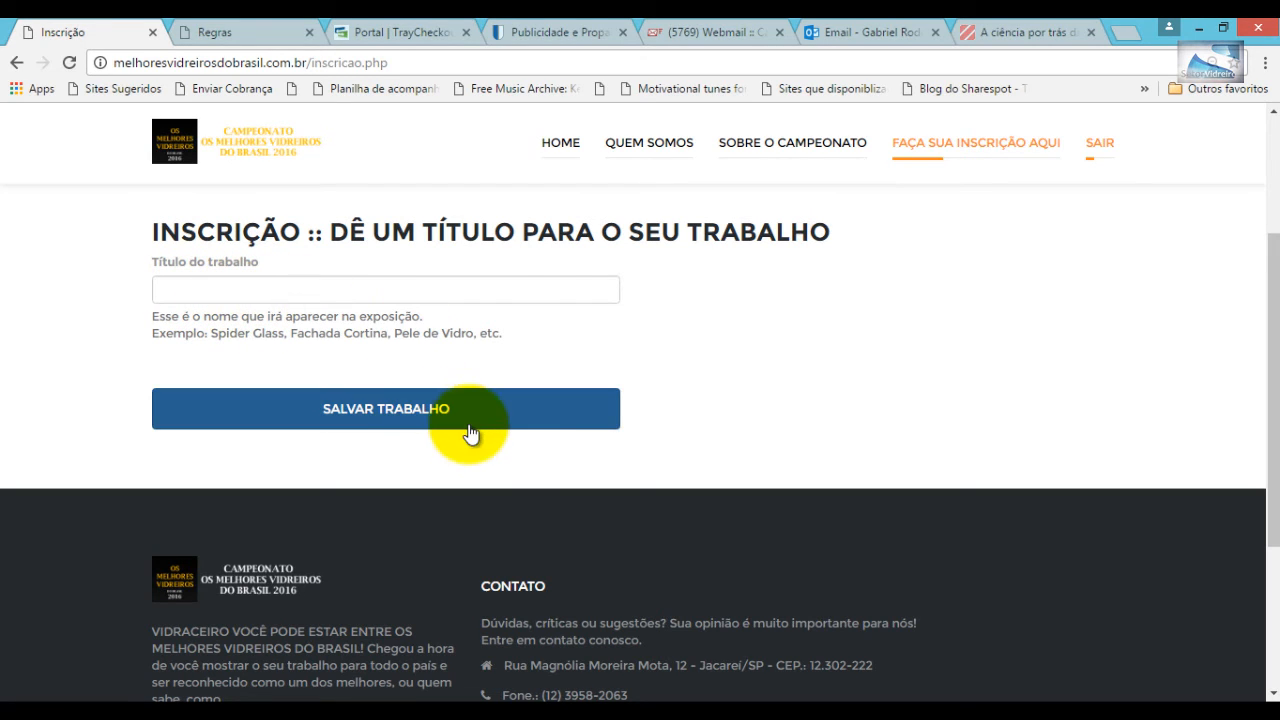
scroll(582, 437, "up", 1)
scroll(582, 437, "up", 2)
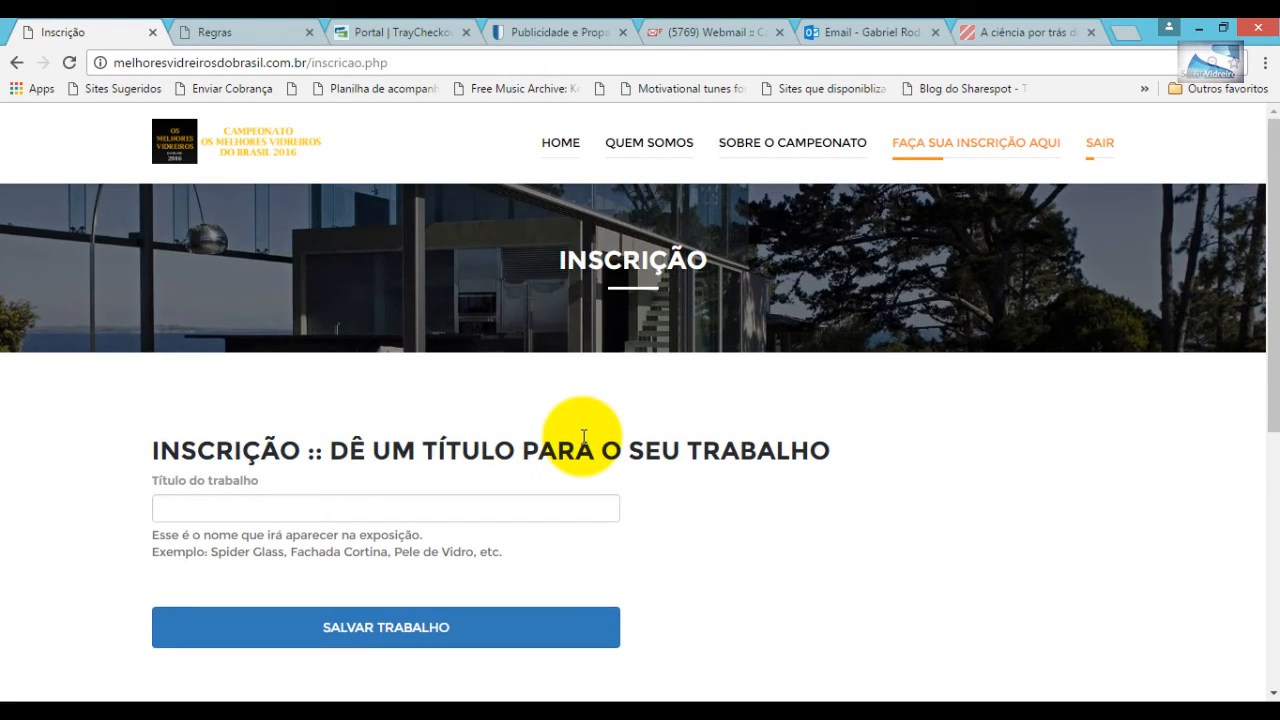
scroll(584, 437, "down", 5)
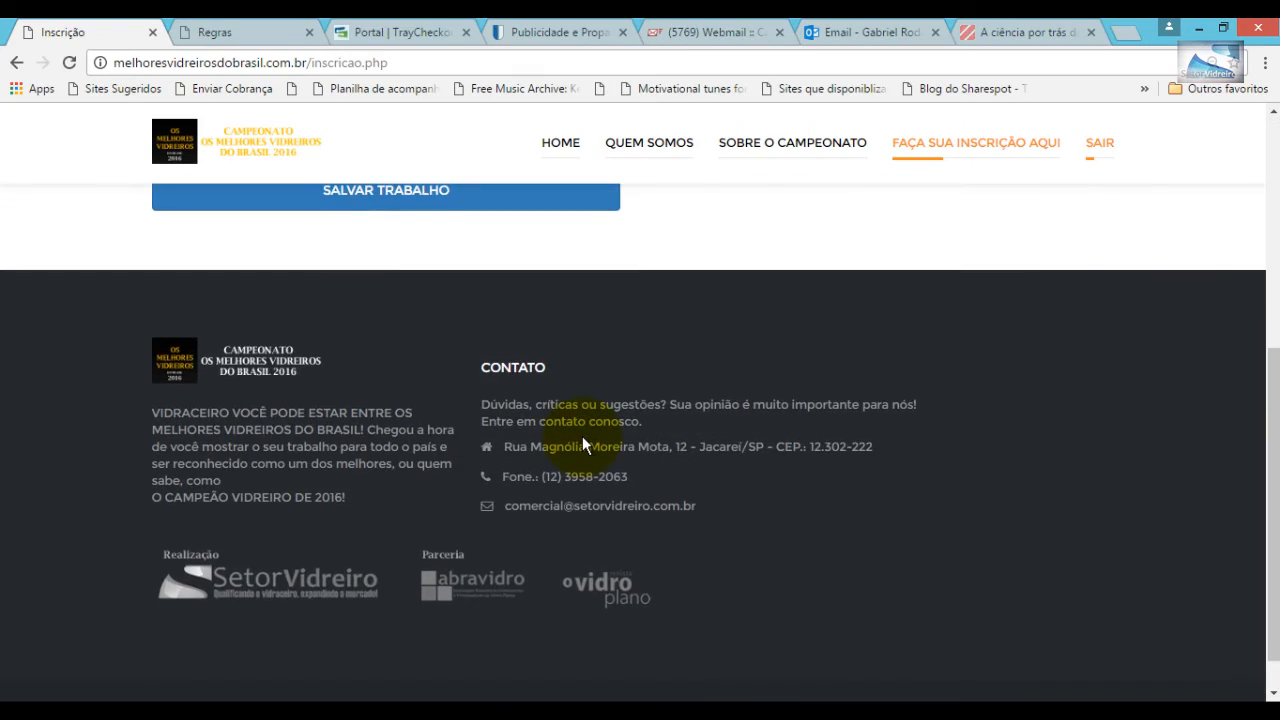
scroll(584, 437, "up", 5)
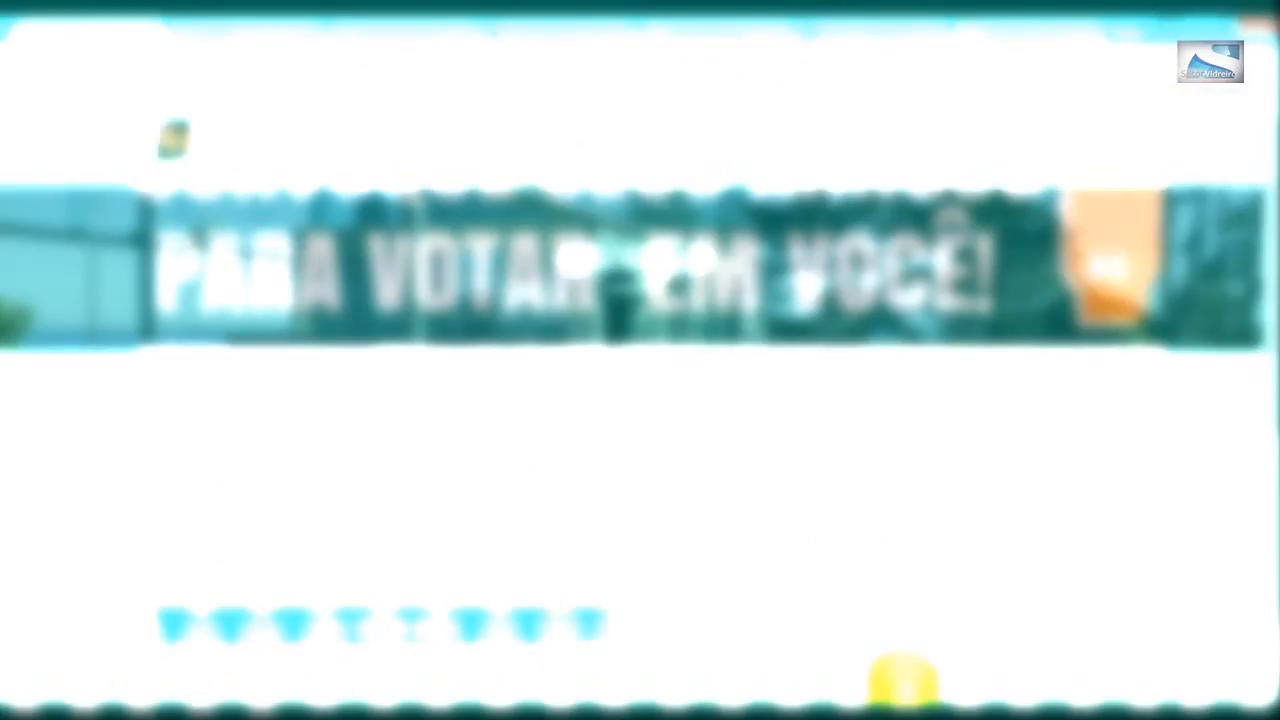